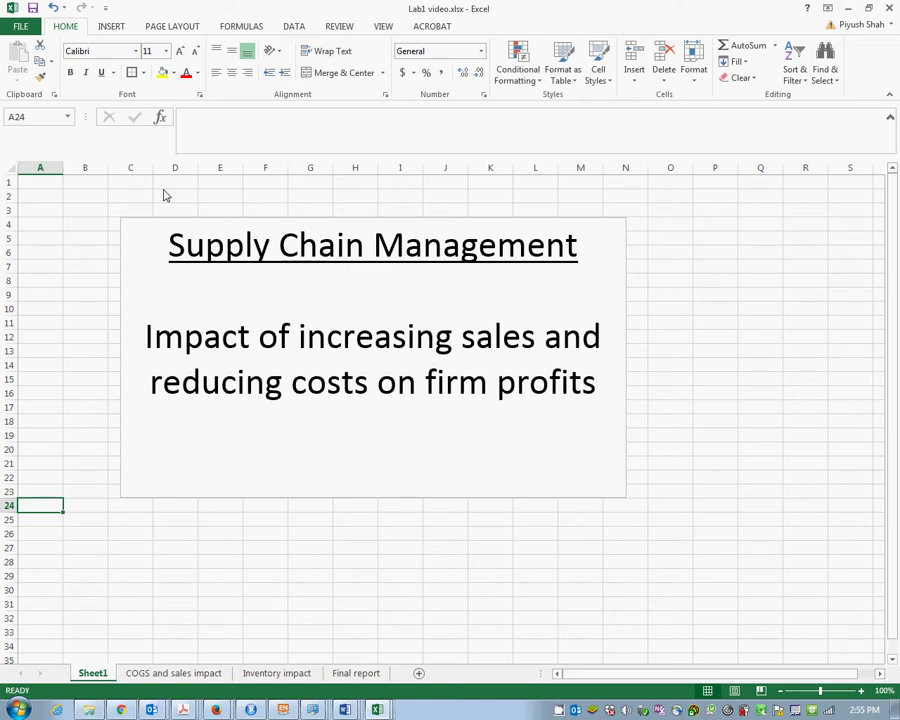
Step: Open the COGS and sales impact sheet and read the supply chain comments on cells E3 and G3
left_click(159, 678)
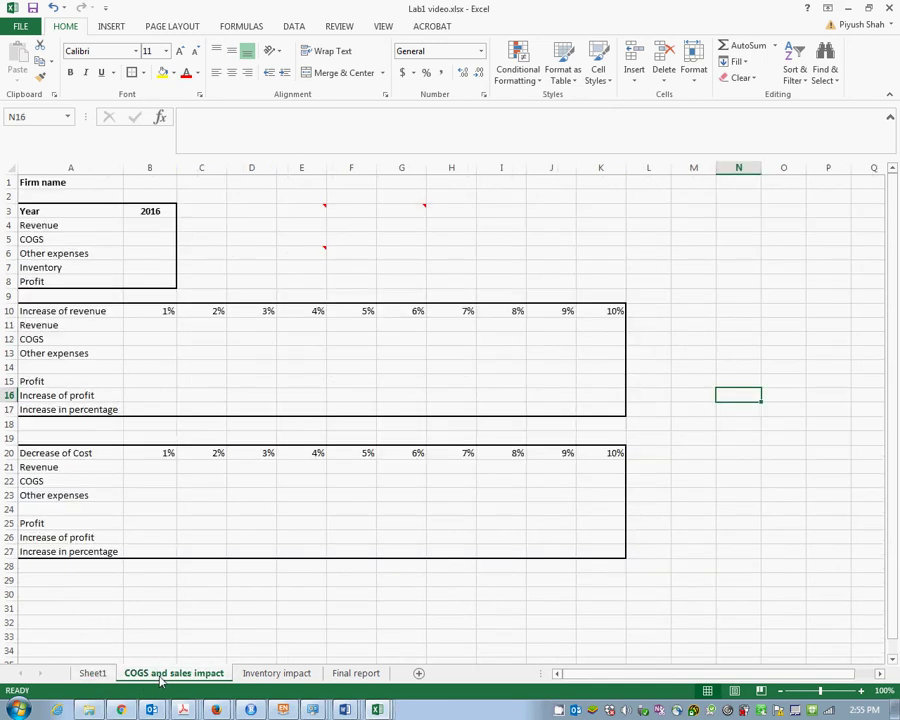
mouse_move(297, 213)
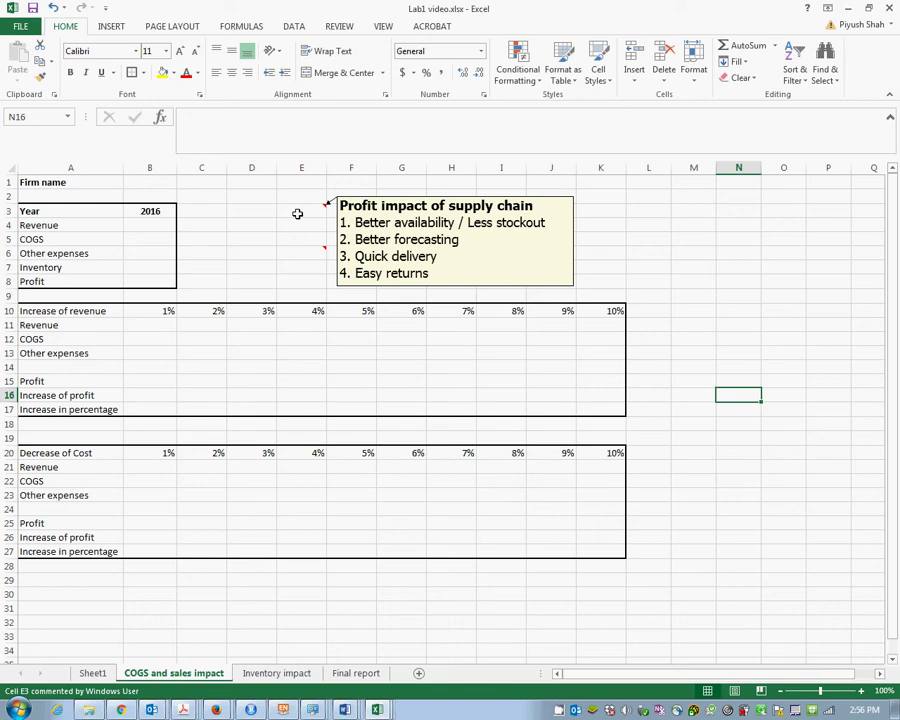
left_click(700, 225)
left_click(406, 205)
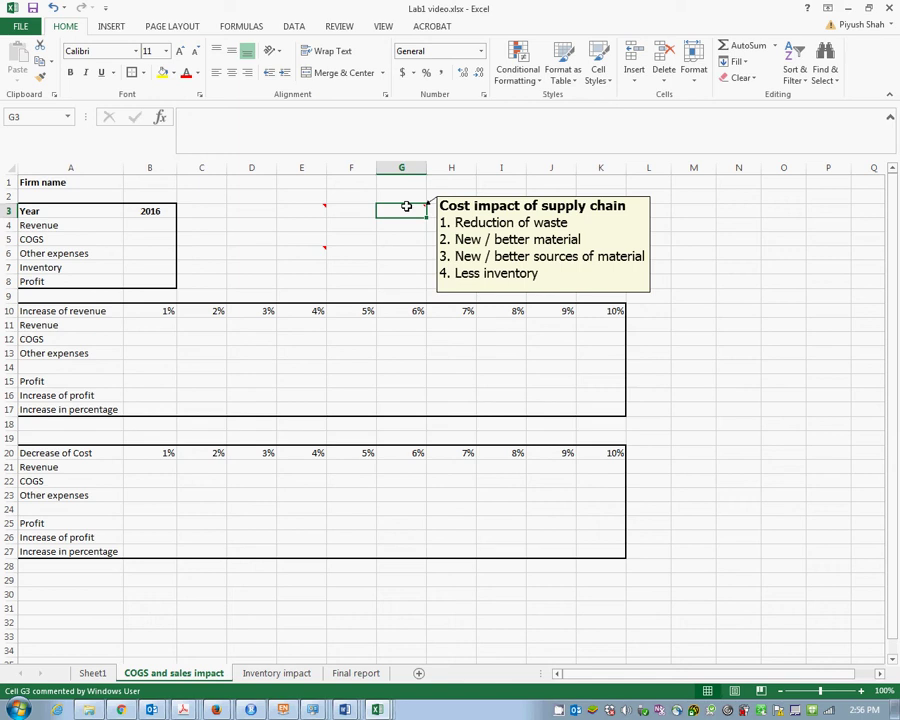
left_click(241, 236)
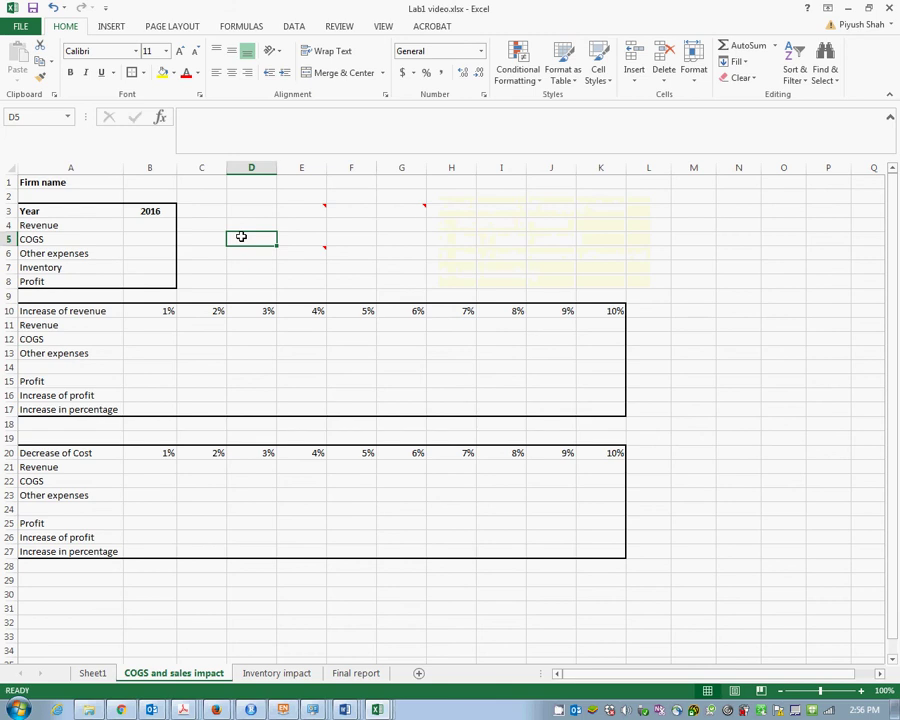
Step: Switch to Chrome and open finance.google.com
key("alt+Tab")
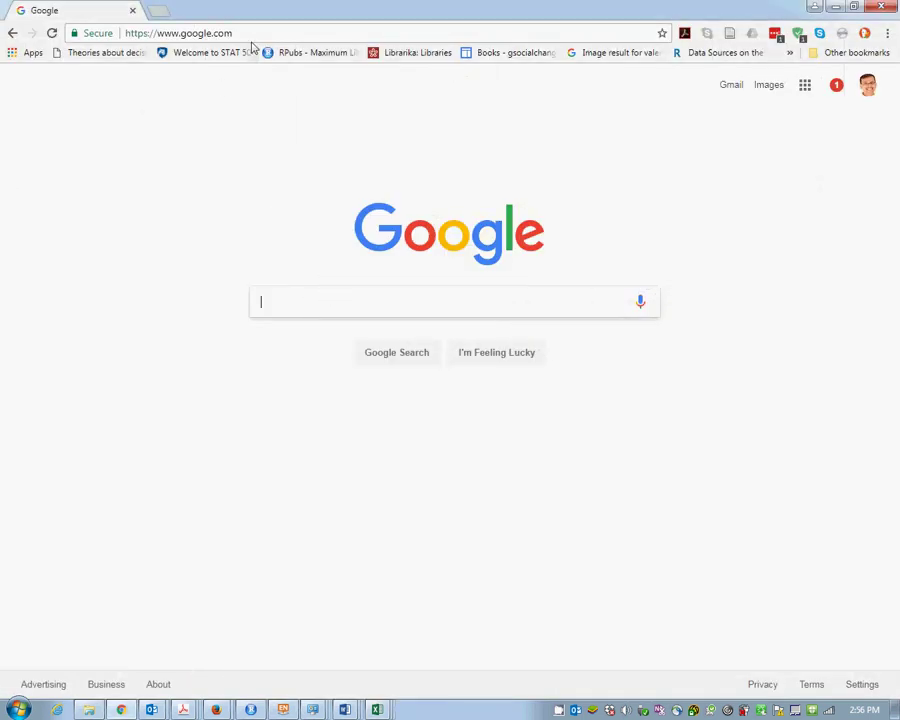
left_click(251, 34)
type("fian")
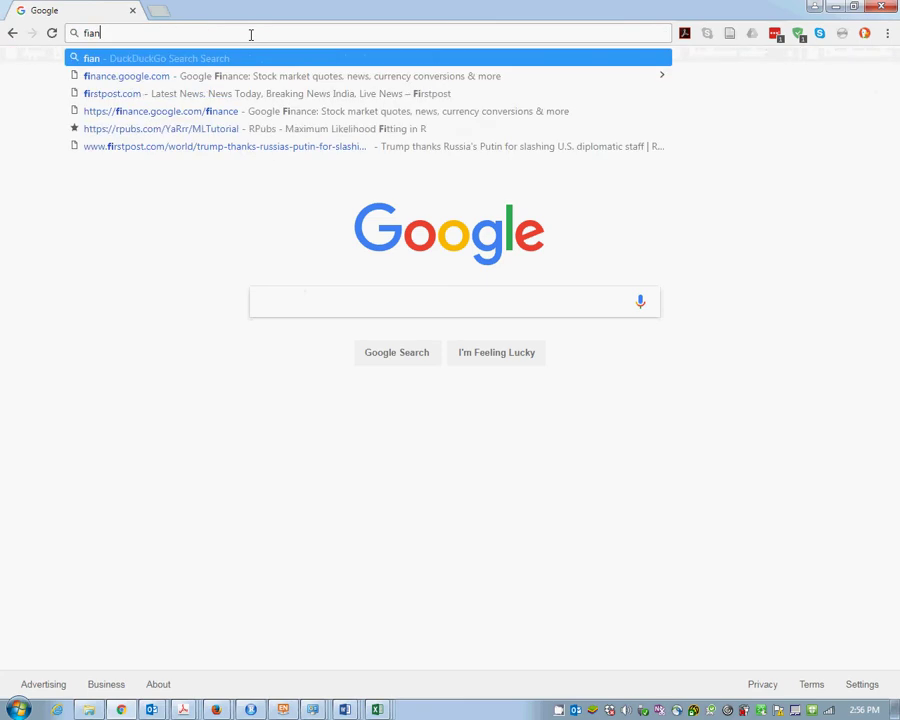
type("ance.c")
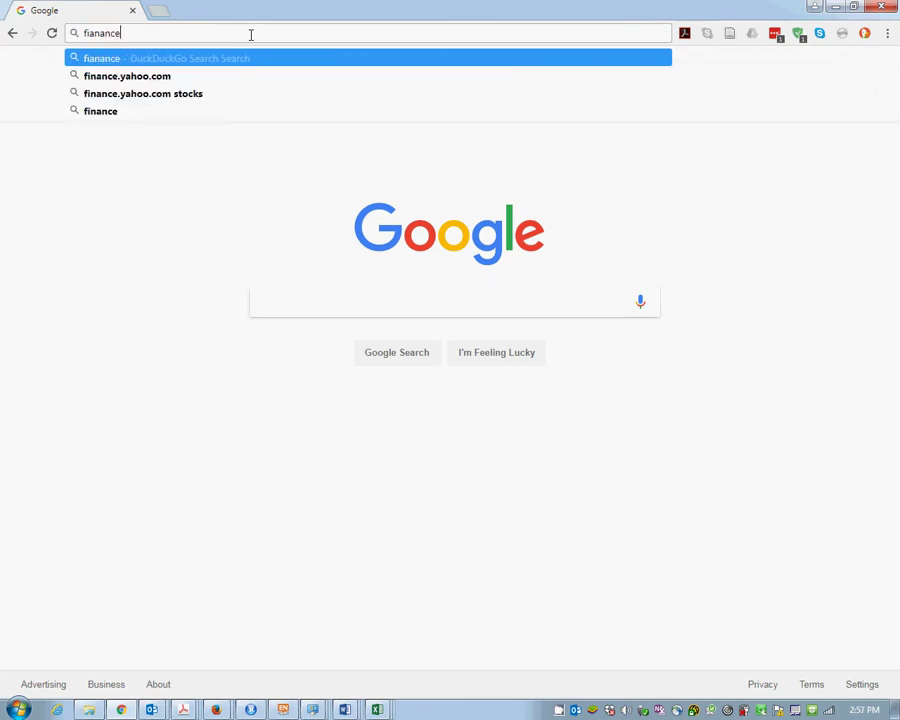
key("BackSpace")
key("BackSpace")
key("BackSpace")
key("BackSpace")
key("BackSpace")
key("BackSpace")
key("BackSpace")
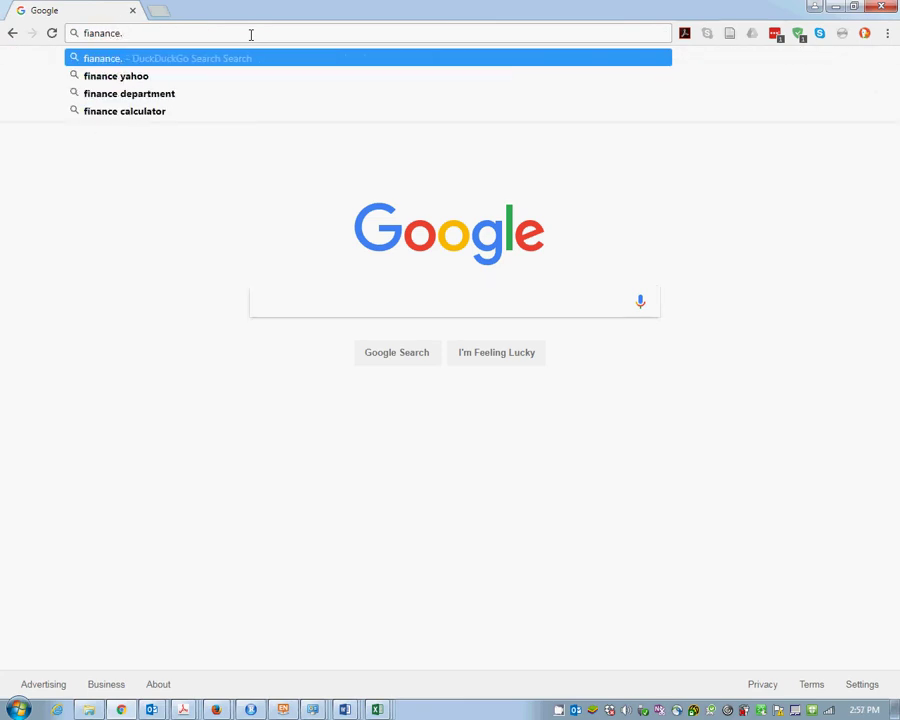
key("BackSpace")
type("nanc")
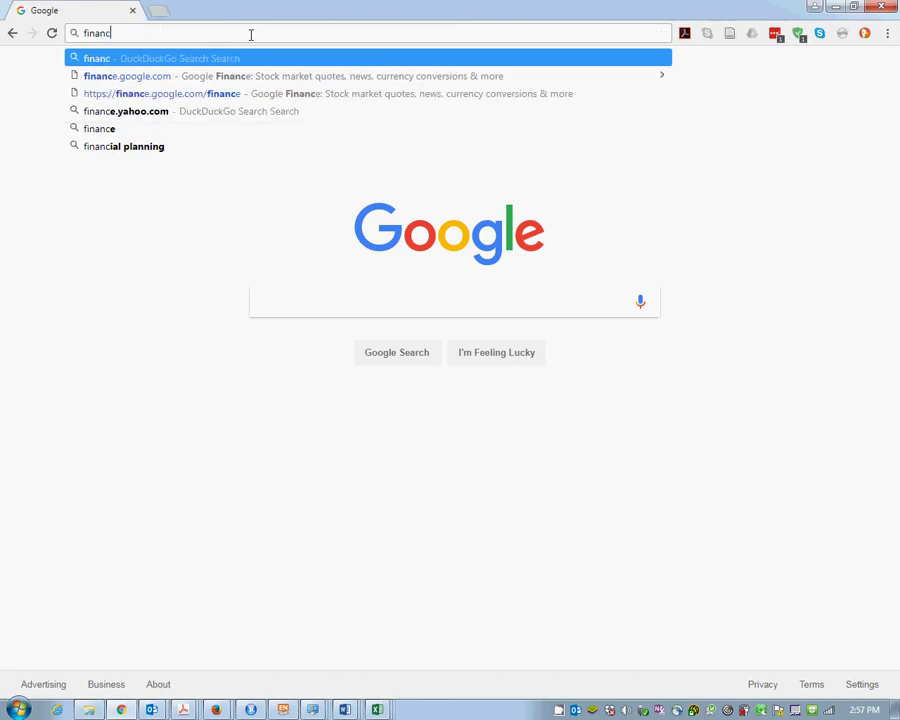
type("e.google.com")
key("Return")
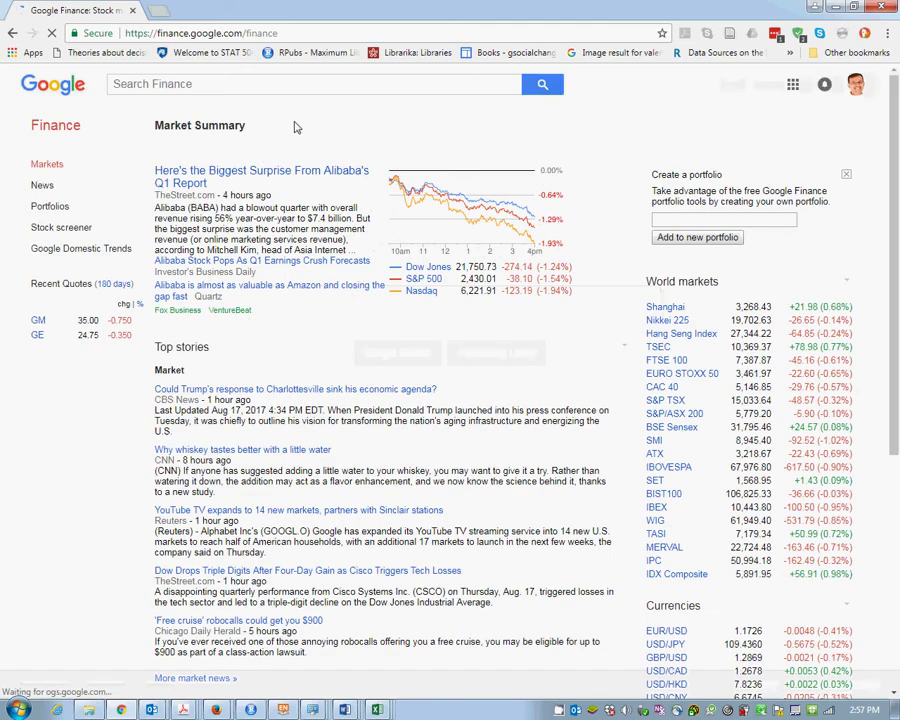
Step: Search Google Finance for general motors and open the company's income statement with annual data
left_click(212, 85)
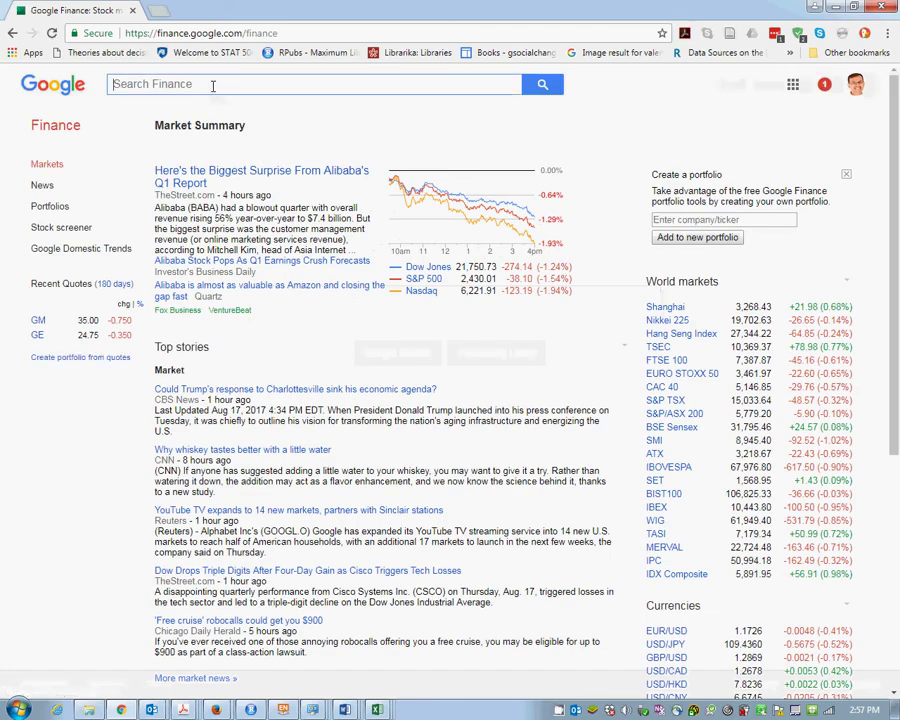
type("ge")
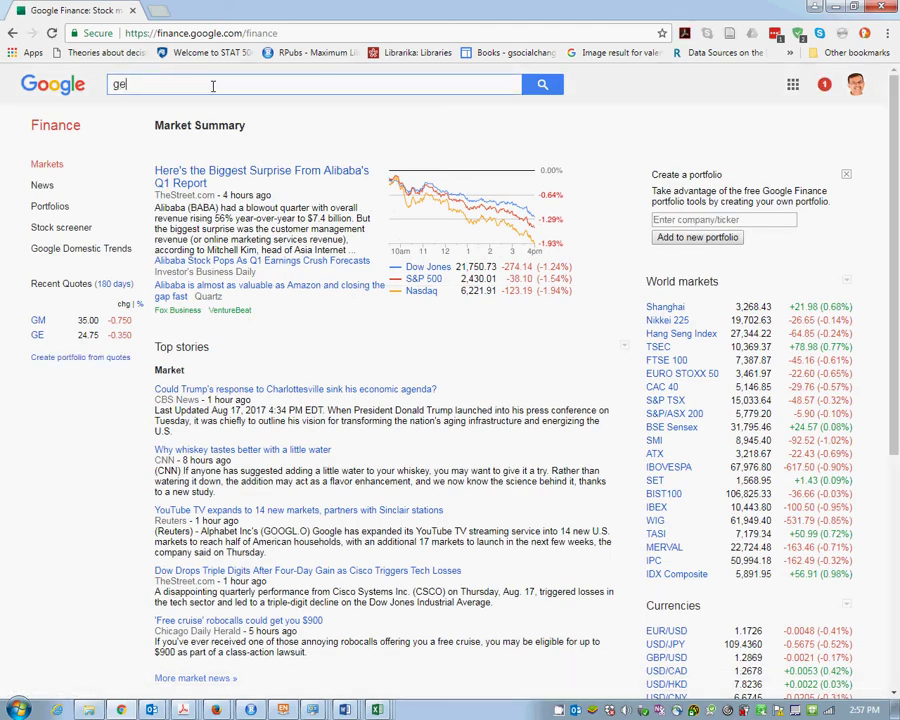
type("neral motors")
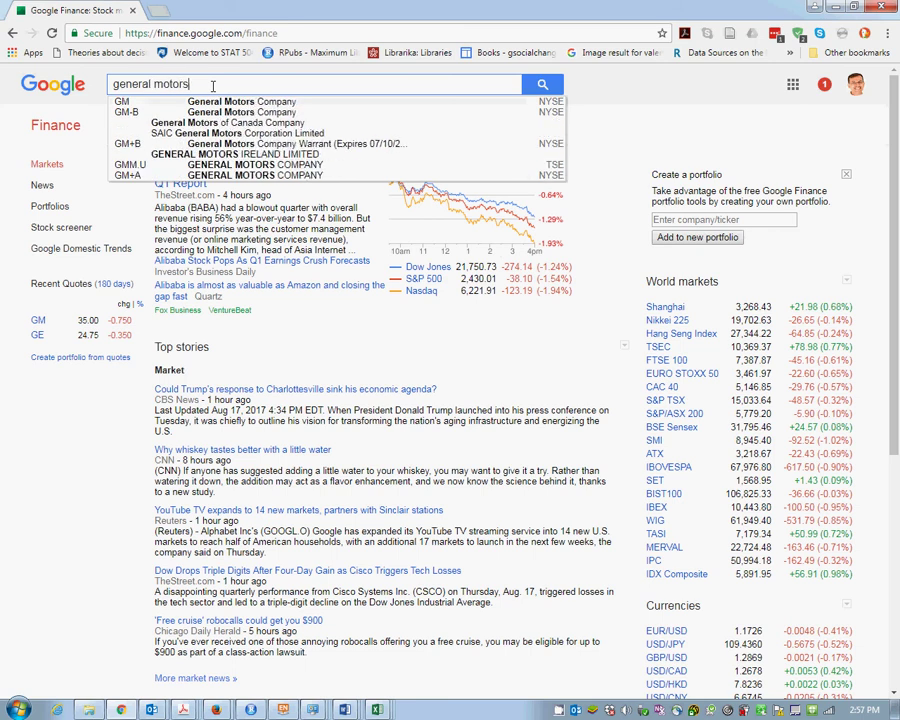
key("Return")
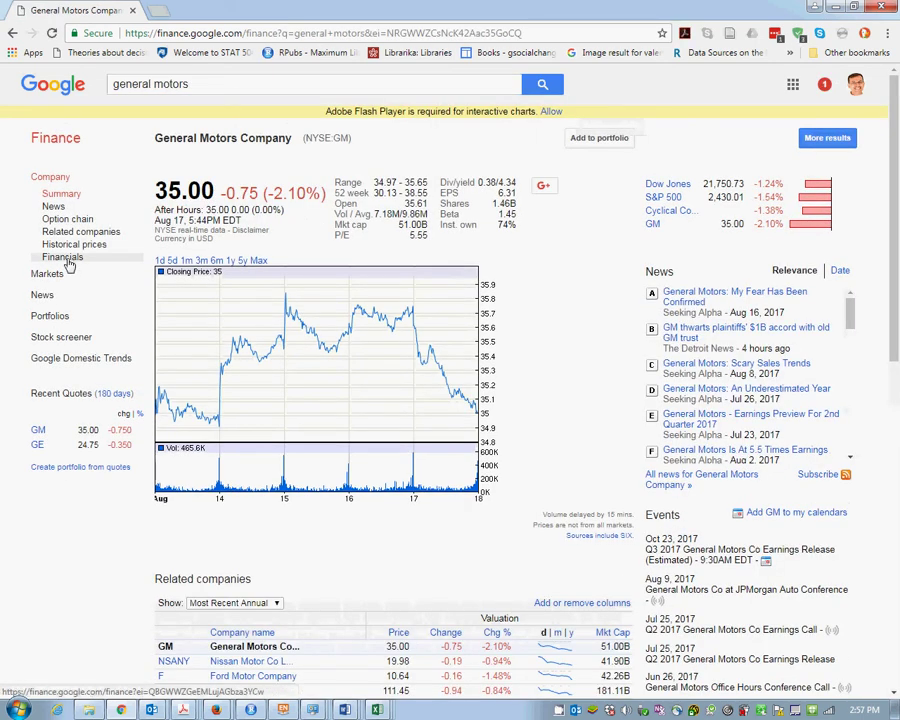
left_click(67, 262)
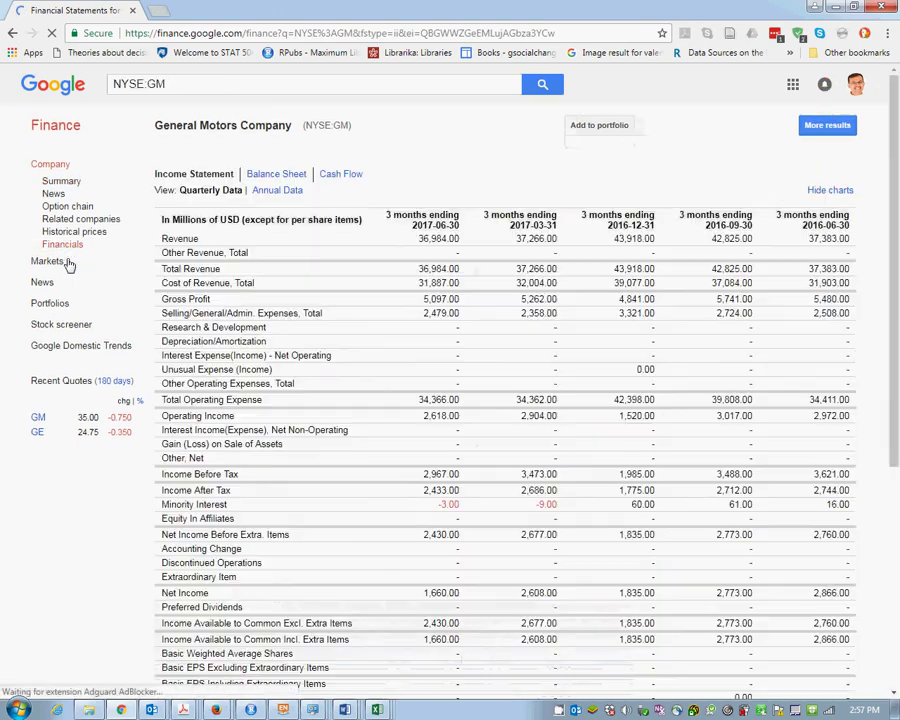
left_click(266, 191)
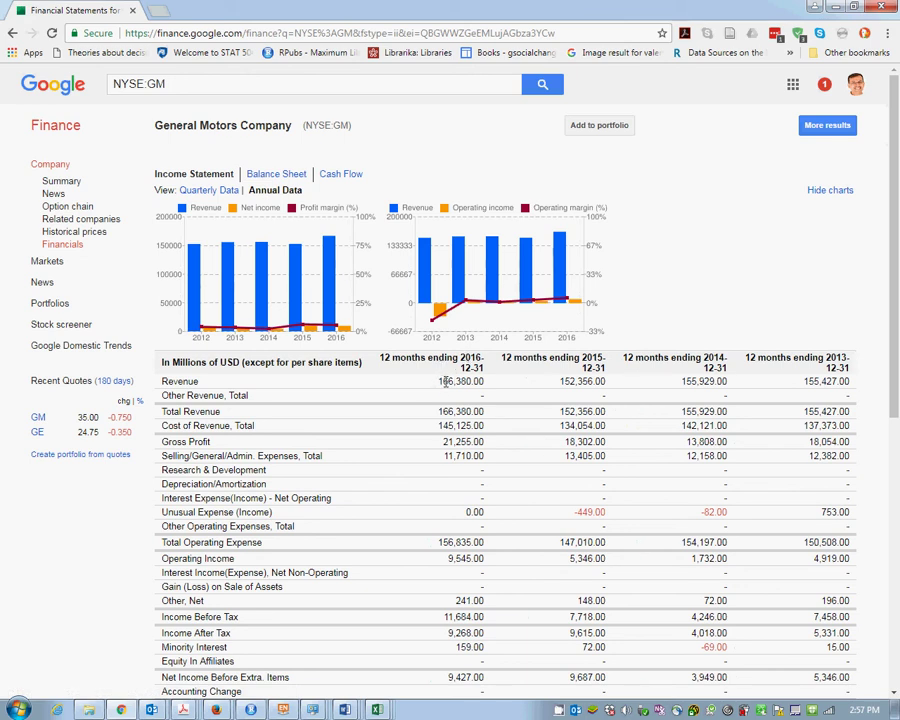
Step: Check the statement's currency units, then switch to Excel and enter the 2016 revenue of 166380 in B4
left_click_drag(161, 362, 243, 365)
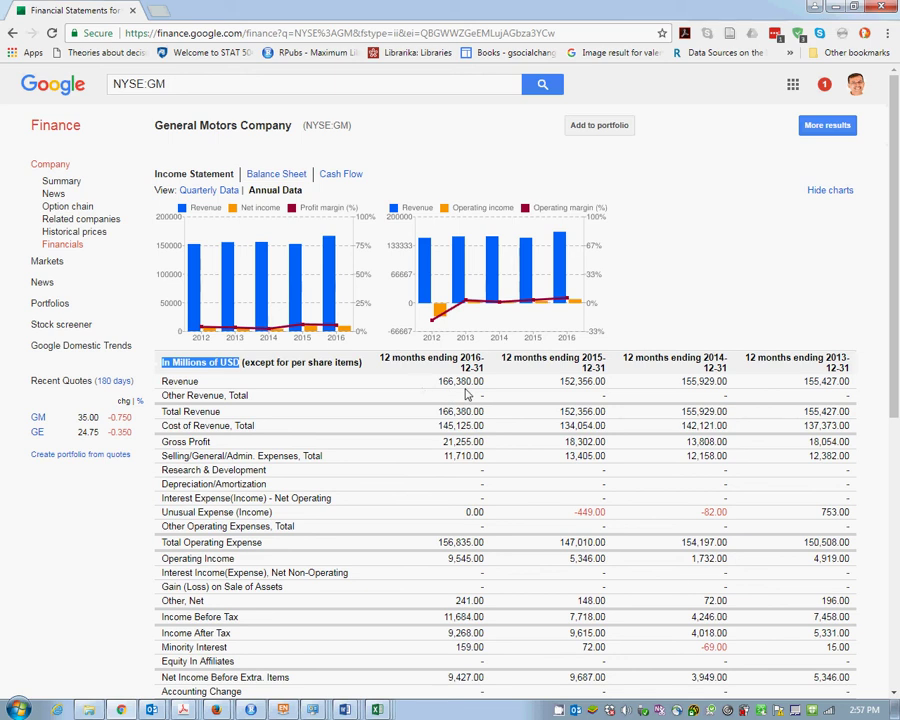
key("alt+Tab")
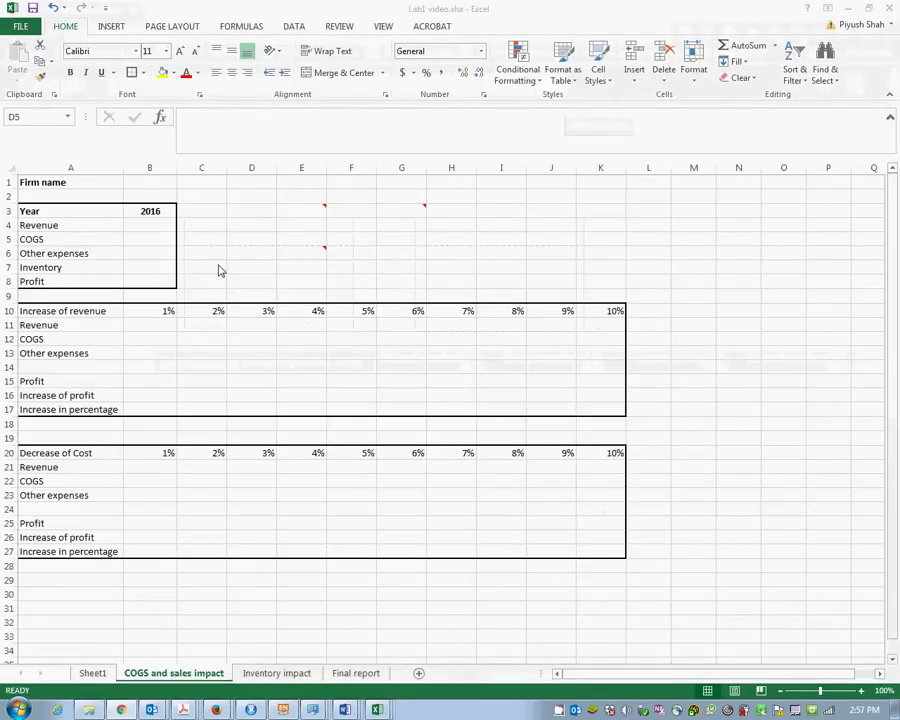
left_click(136, 229)
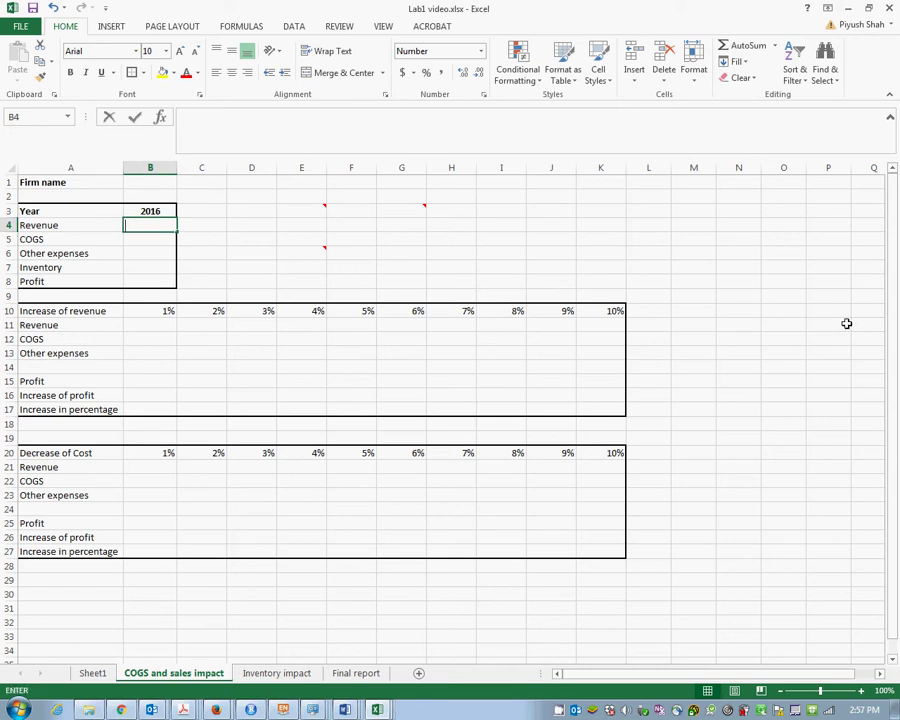
type("166380")
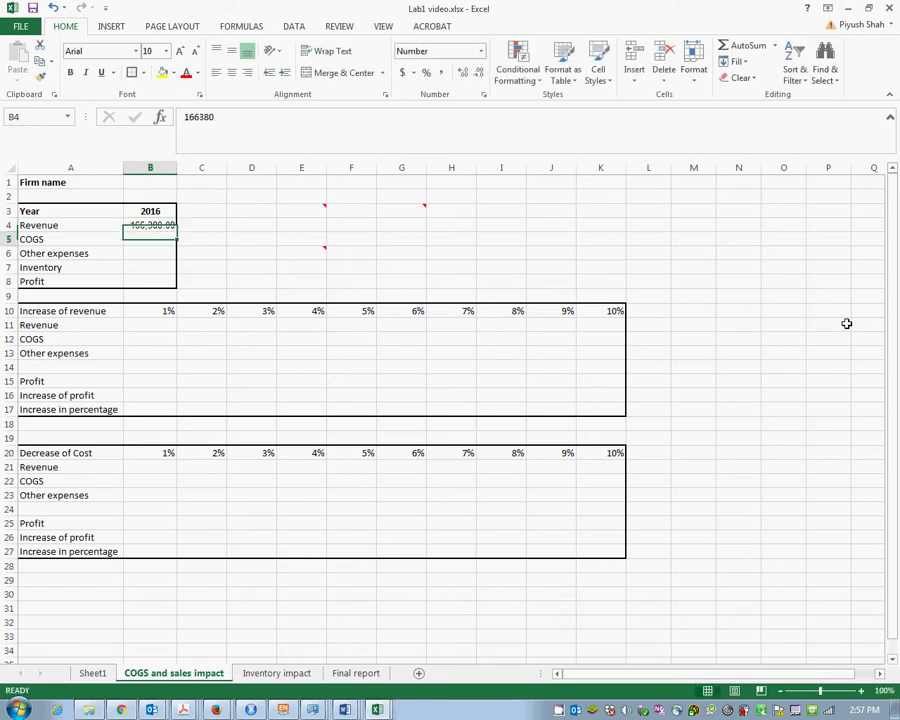
Step: Look up the 2016 total cost of revenue in Chrome and enter 145125 as COGS in B5 of the Excel sheet
key("alt+Tab")
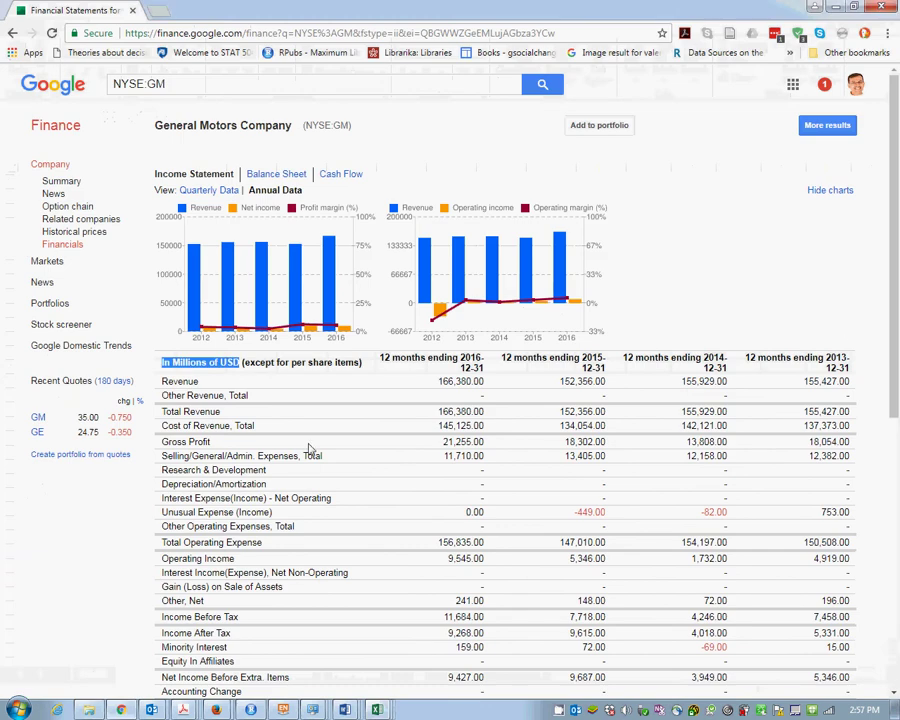
left_click_drag(177, 425, 248, 426)
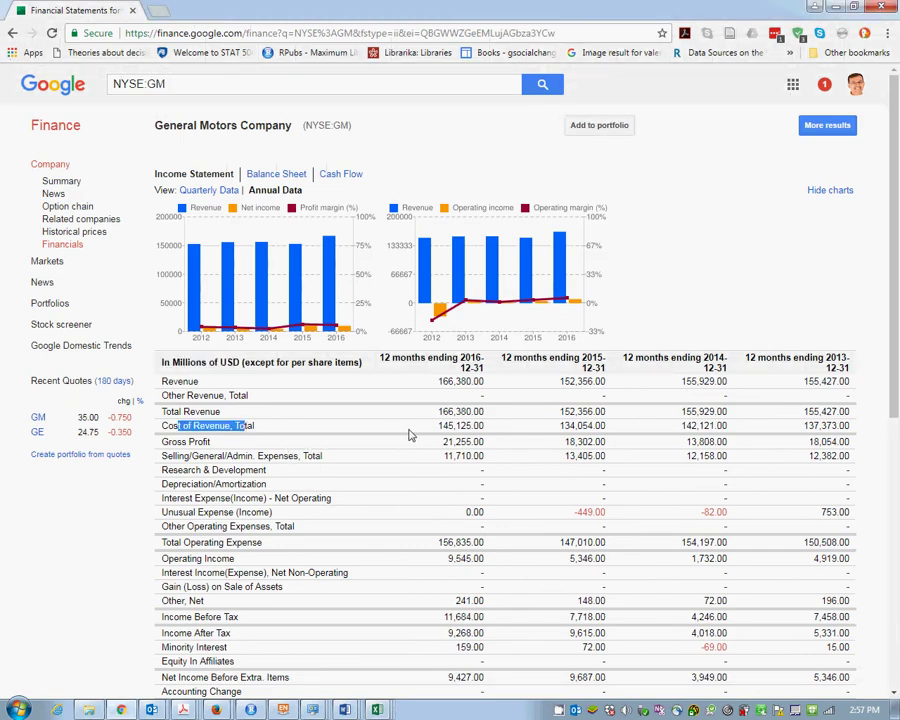
key("alt+Tab")
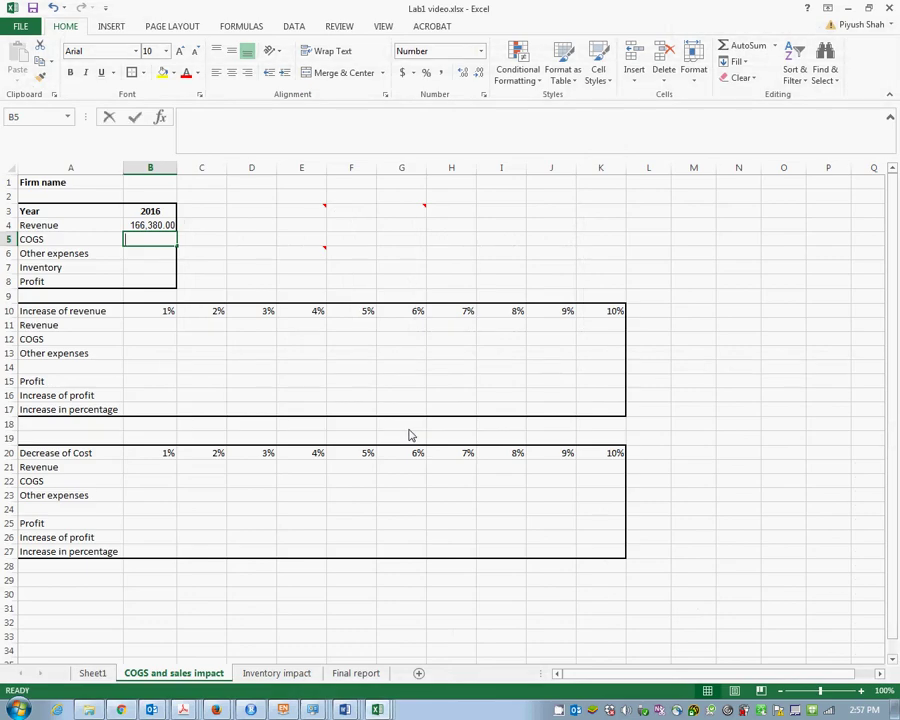
type("145125")
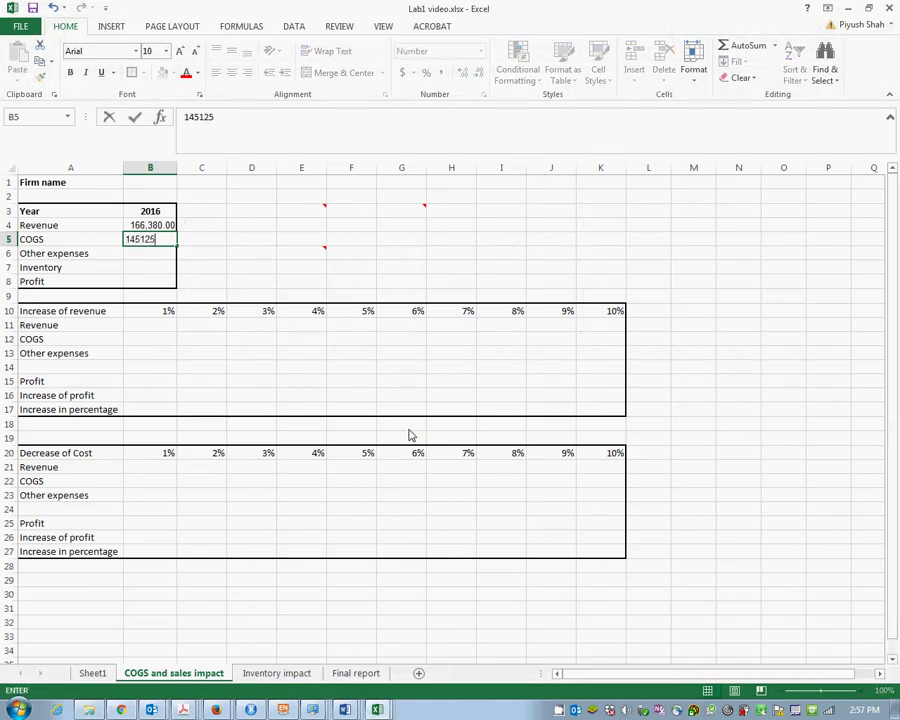
key("Return")
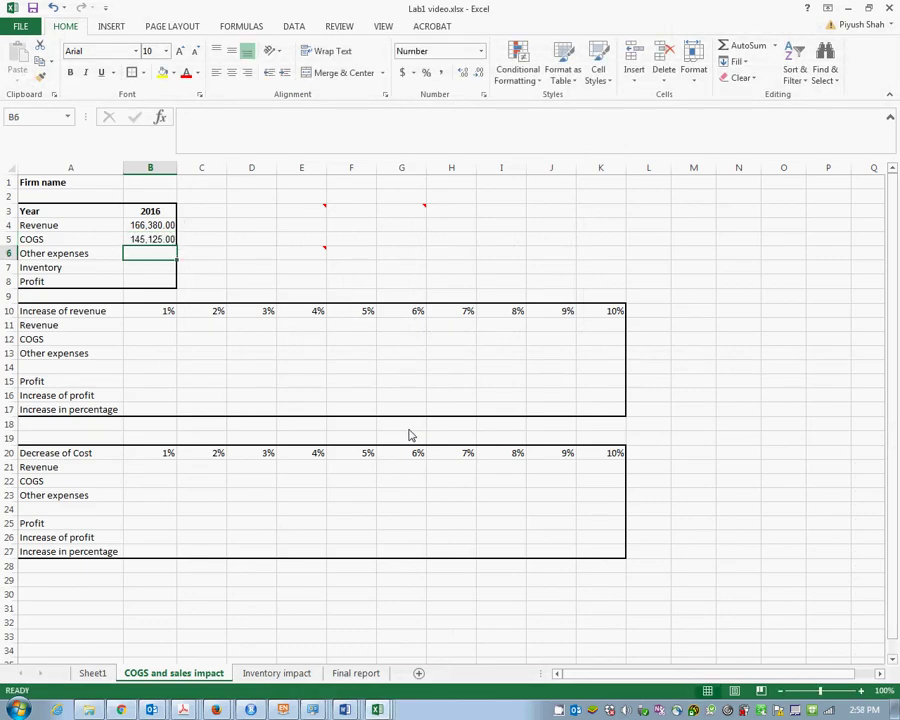
Step: Look up the 2016 selling, general and admin expenses in Chrome and enter 11710 as other expenses in B6 in Excel
key("alt+Tab")
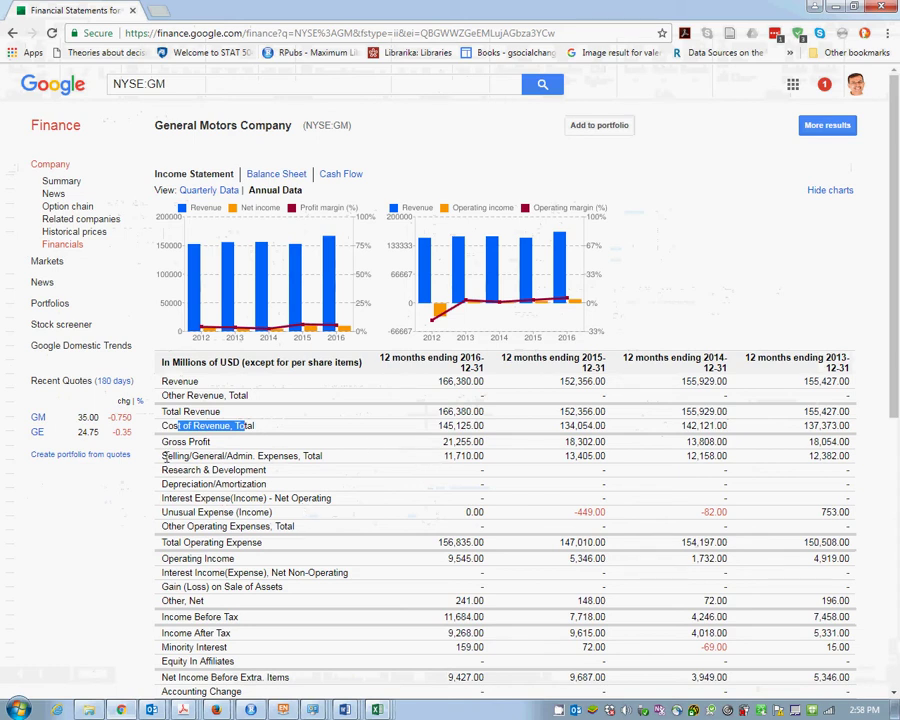
left_click(218, 463)
left_click_drag(218, 463, 330, 516)
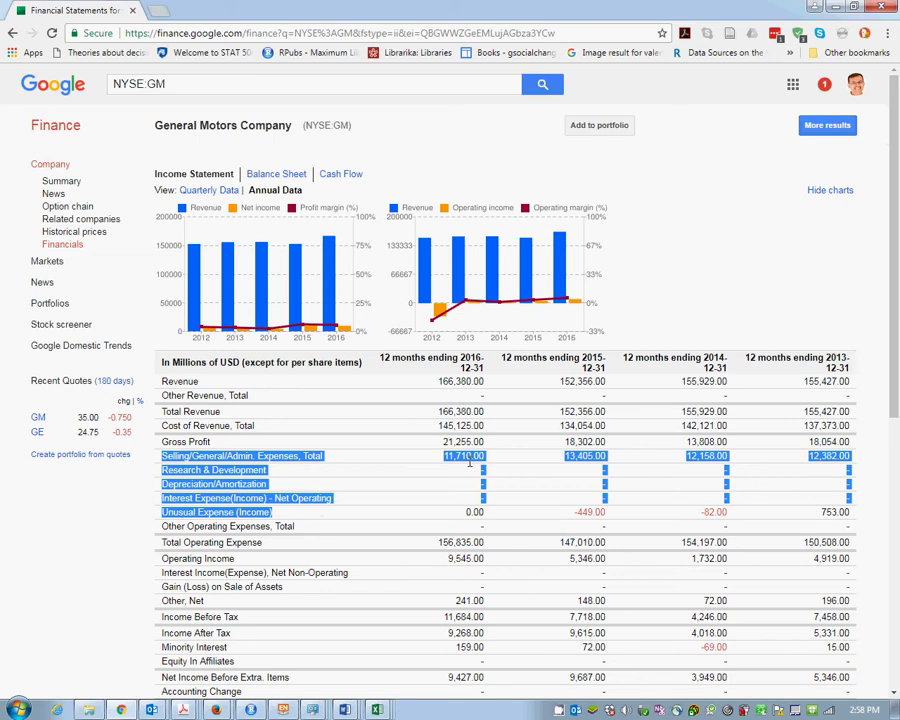
key("alt+Tab")
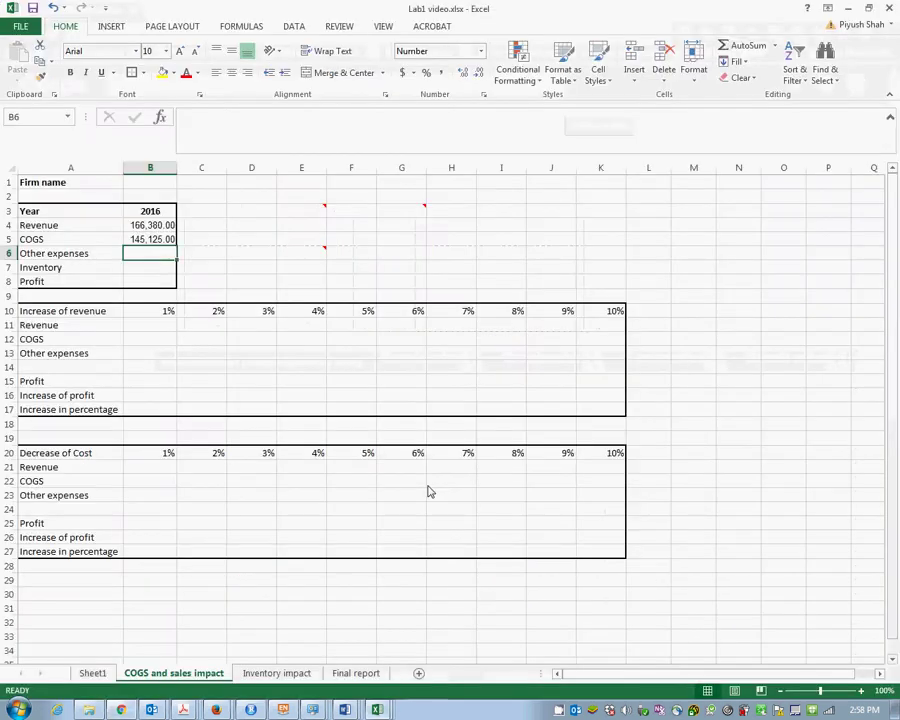
type("11,710")
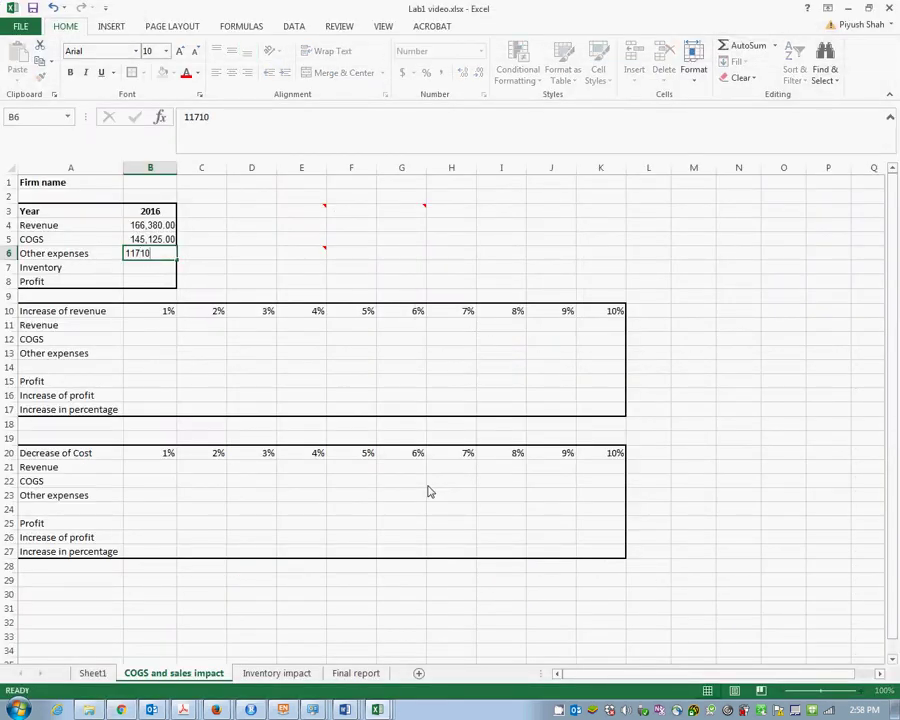
key("Return")
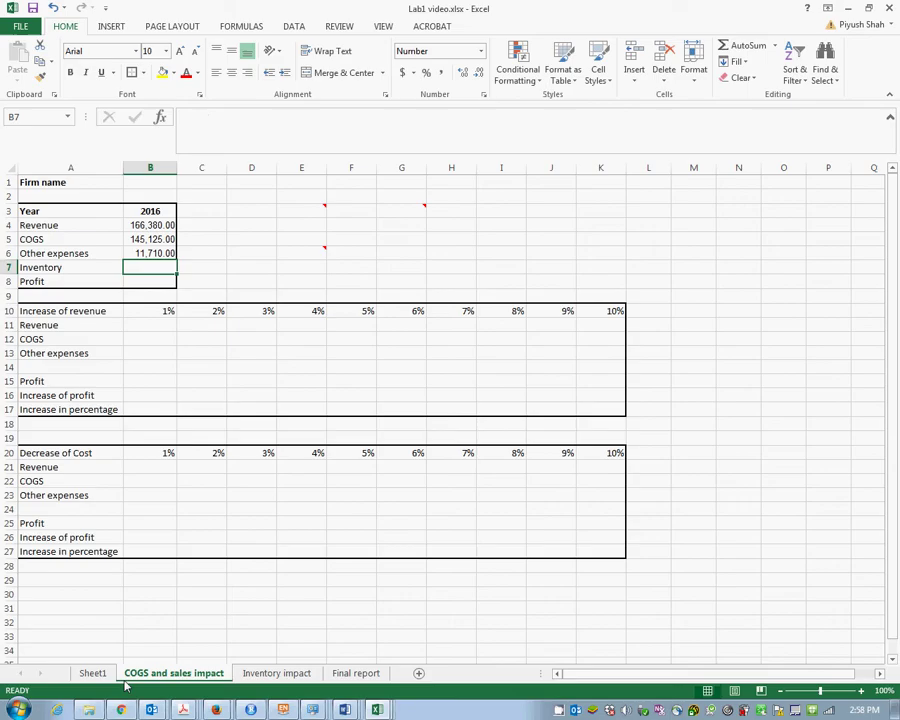
Step: Find the 2016 total inventory on General Motors' balance sheet in Chrome and enter 11040 as inventory in B7 in Excel
key("alt+Tab")
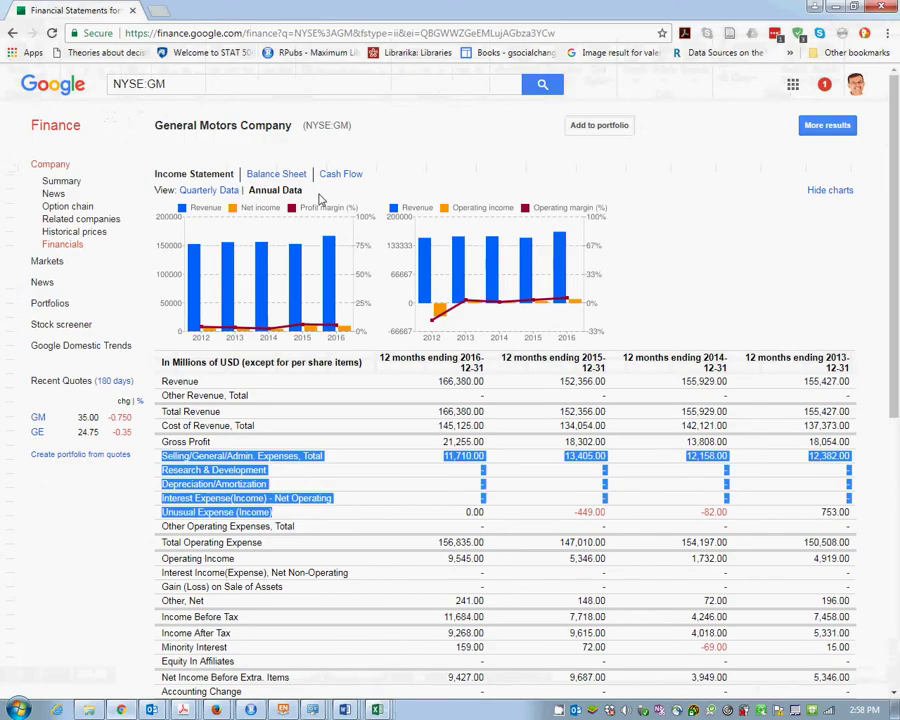
left_click(262, 178)
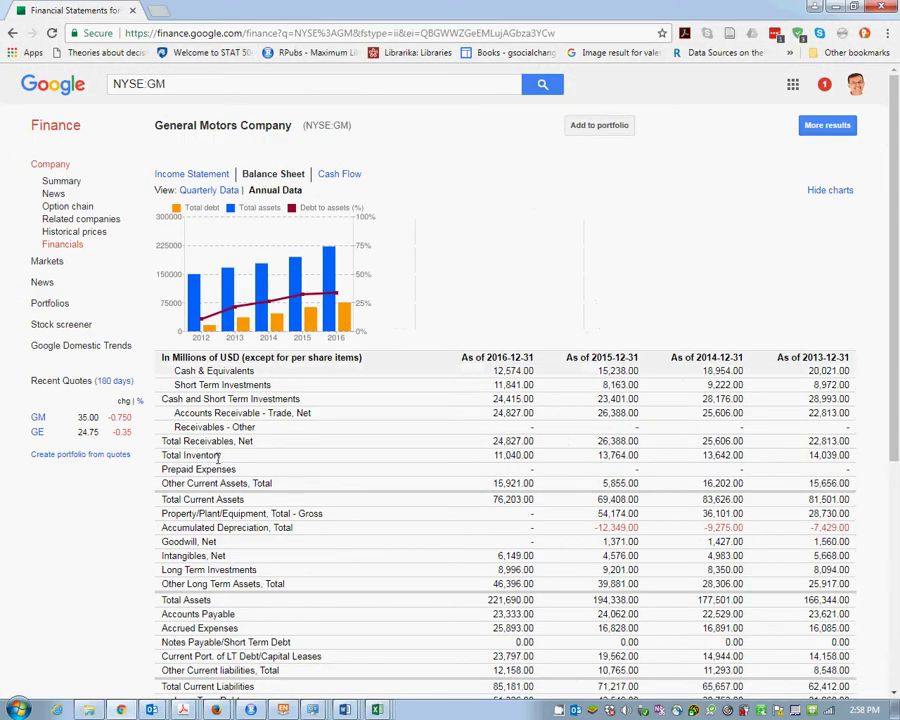
triple_click(168, 455)
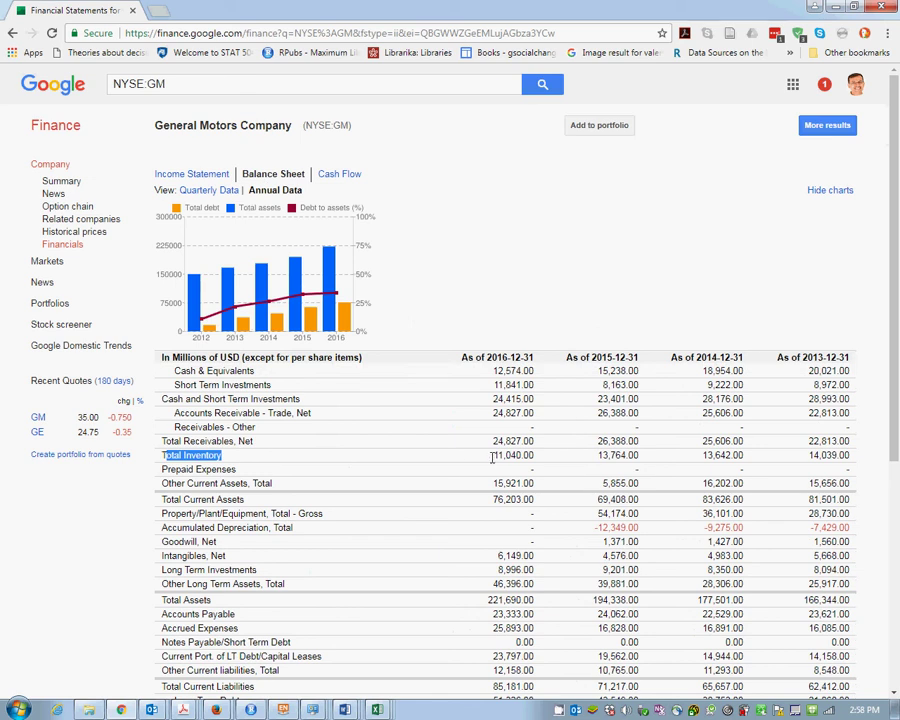
key("alt+Tab")
type("11040")
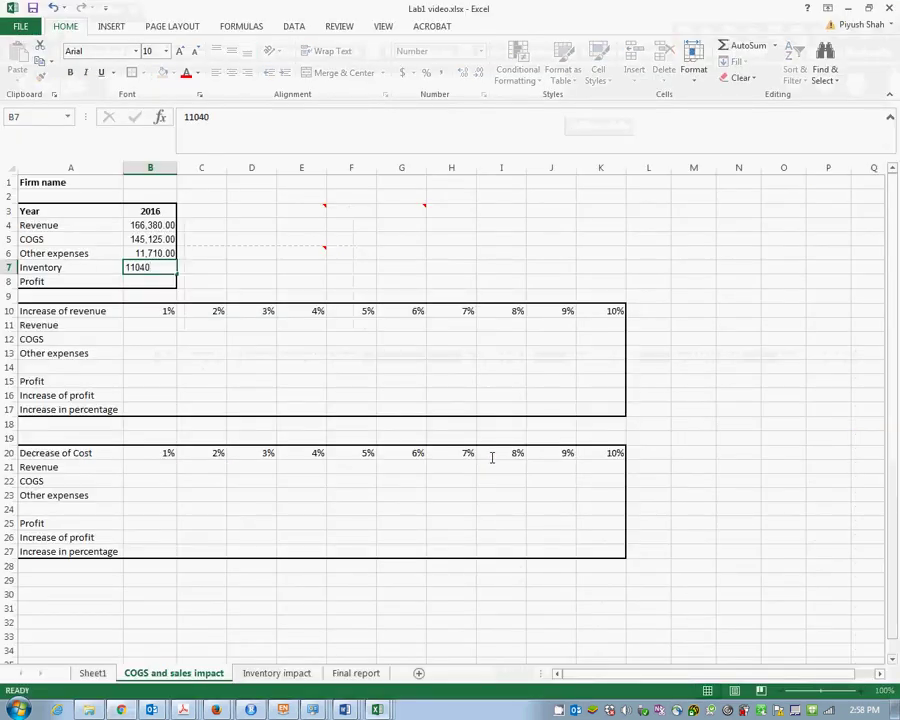
key("Return")
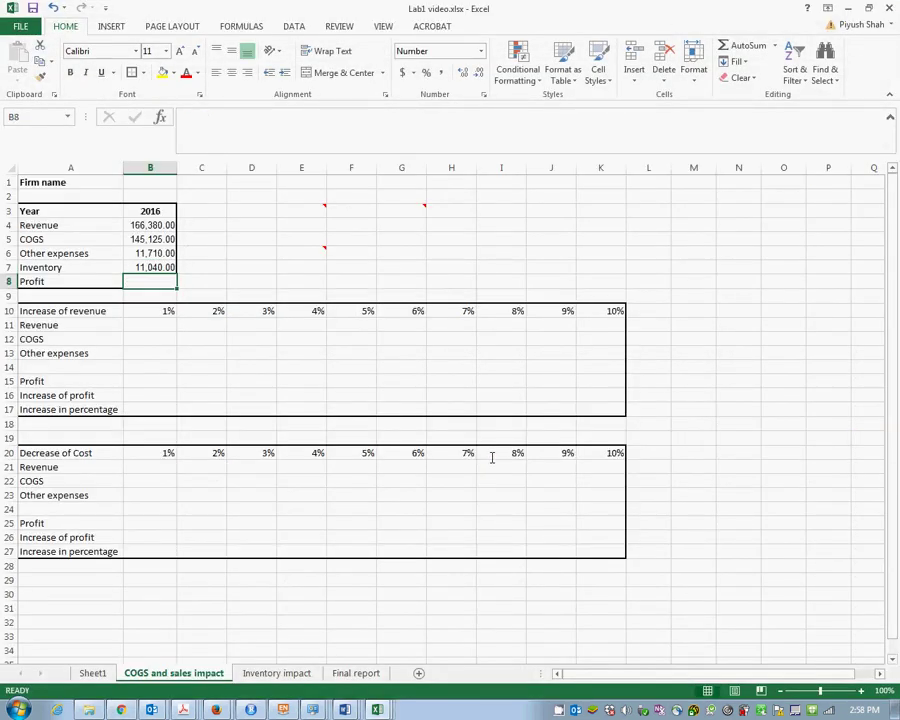
Step: Calculate the 2016 profit in B8 as revenue minus COGS and other expenses with =B4-B5-B6
type("=")
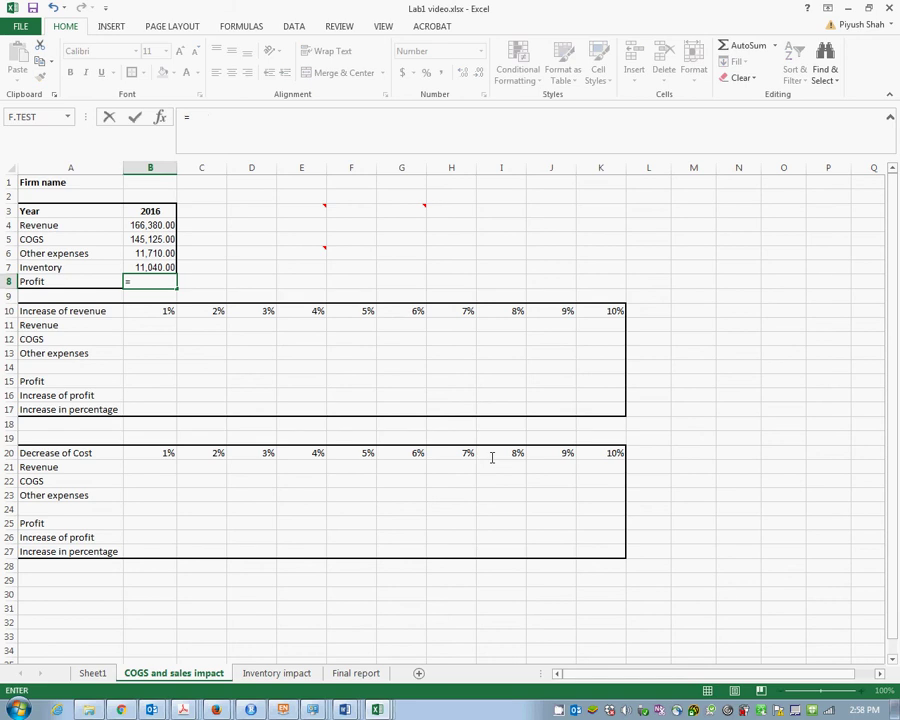
key("Up")
key("Up")
key("Up")
key("Up")
type("-")
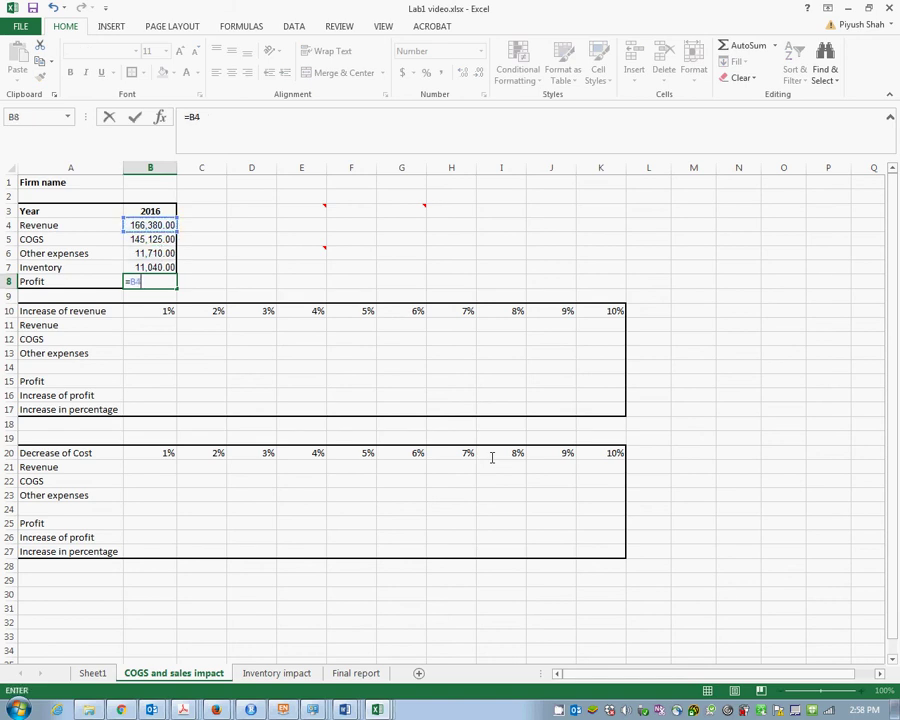
key("Up")
key("Up")
key("Up")
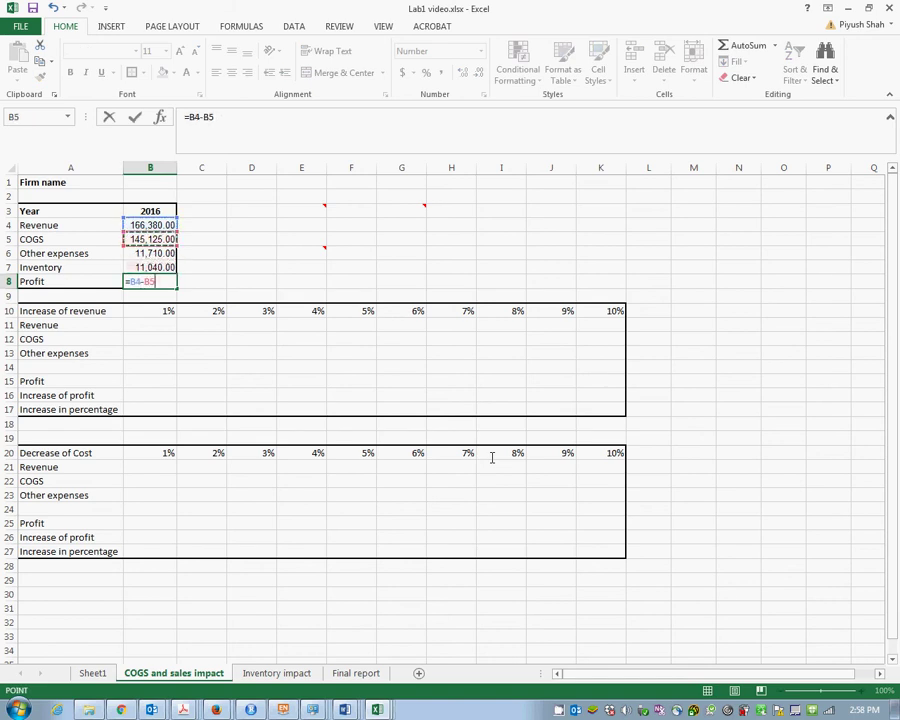
type("-")
key("Up")
key("Up")
key("Up")
key("Down")
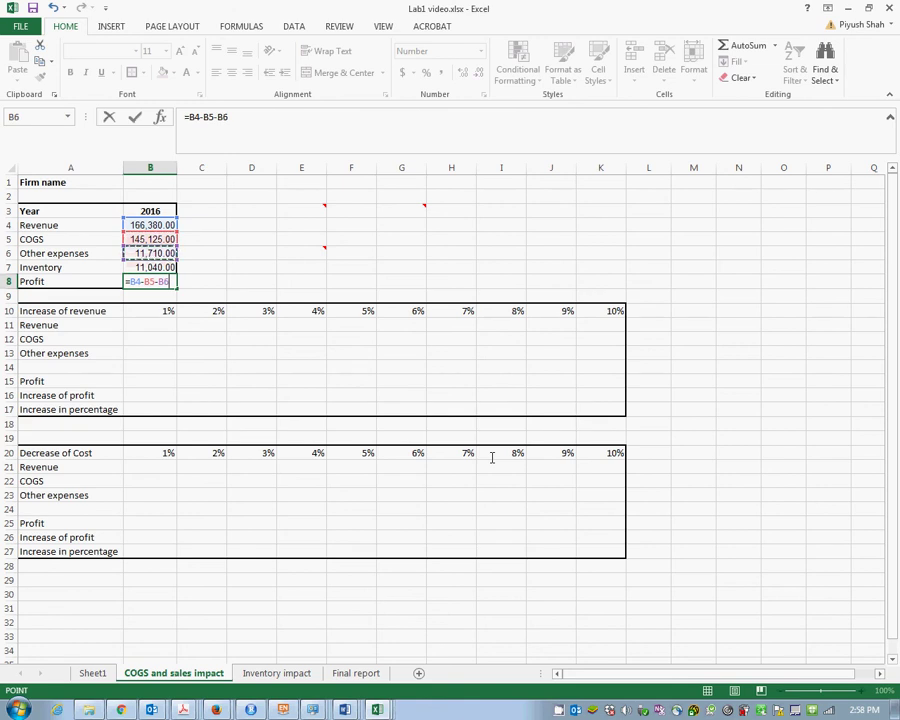
key("Return")
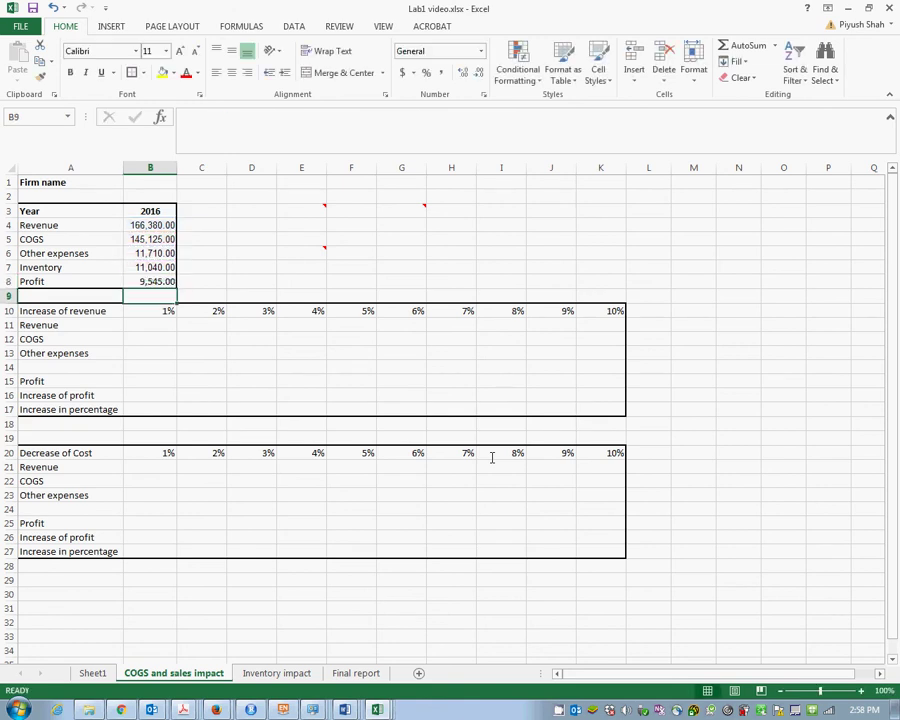
Step: Calculate the revenue for the 1% revenue increase in B11 with the formula =B4*(1+B10)
mouse_move(307, 251)
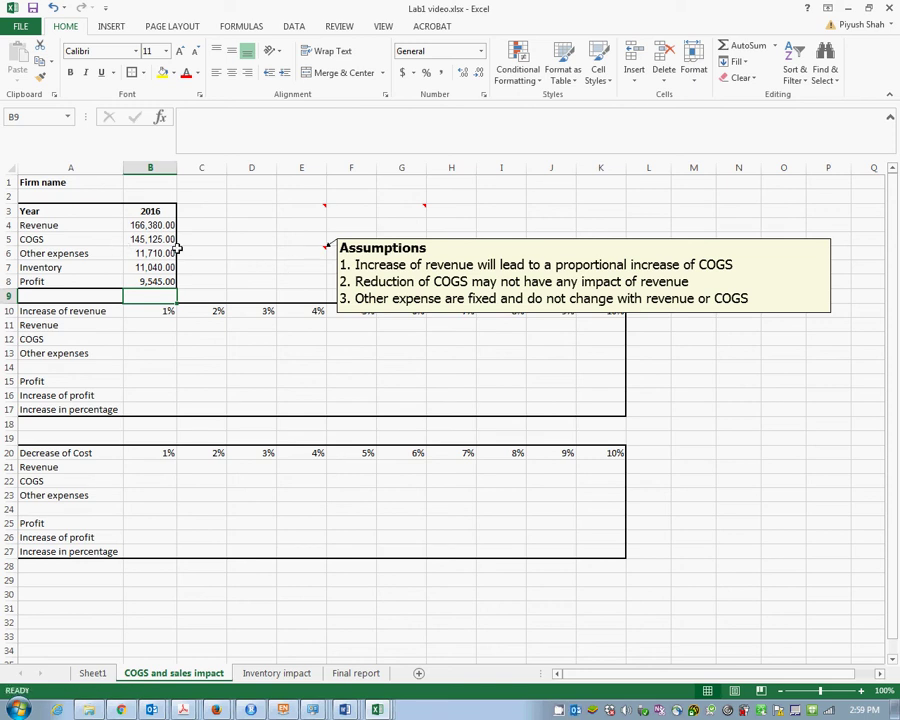
mouse_move(309, 257)
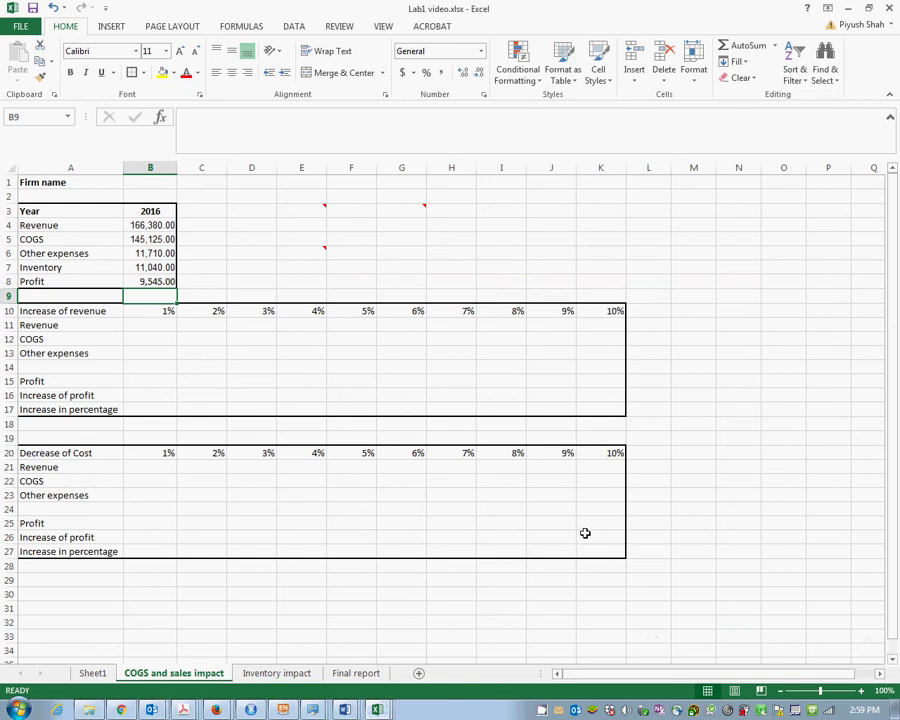
left_click(147, 326)
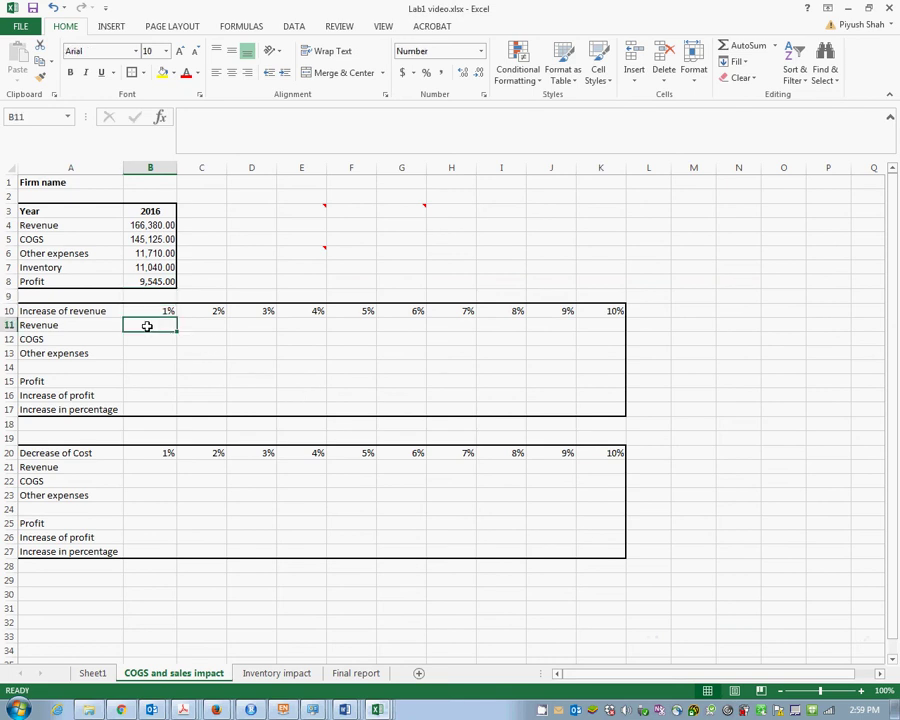
type("=")
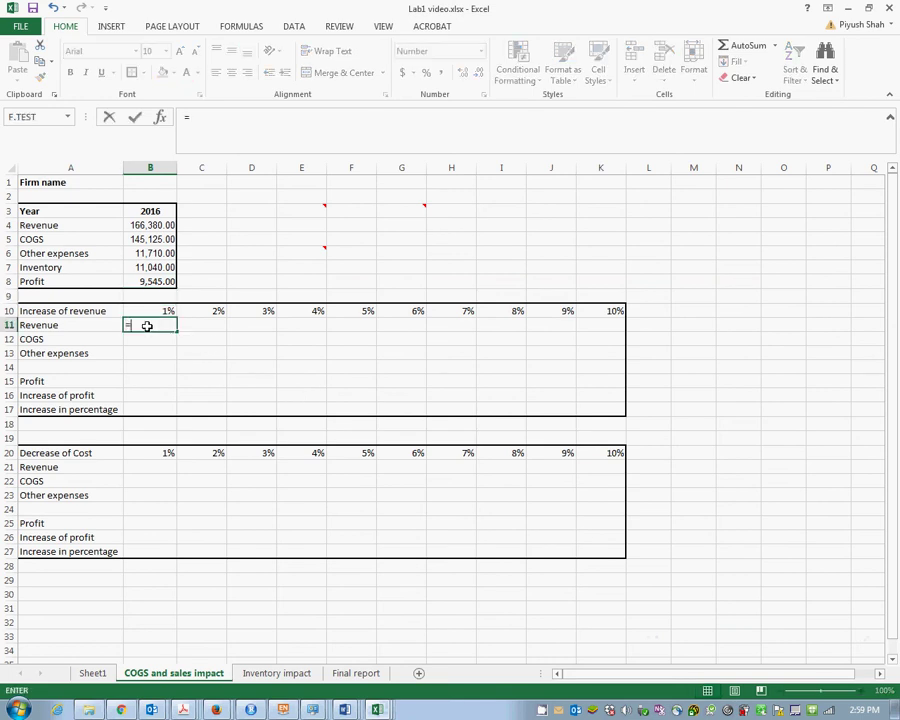
key("Up")
key("Up")
key("Up")
key("Up")
key("Up")
key("Up")
key("Up")
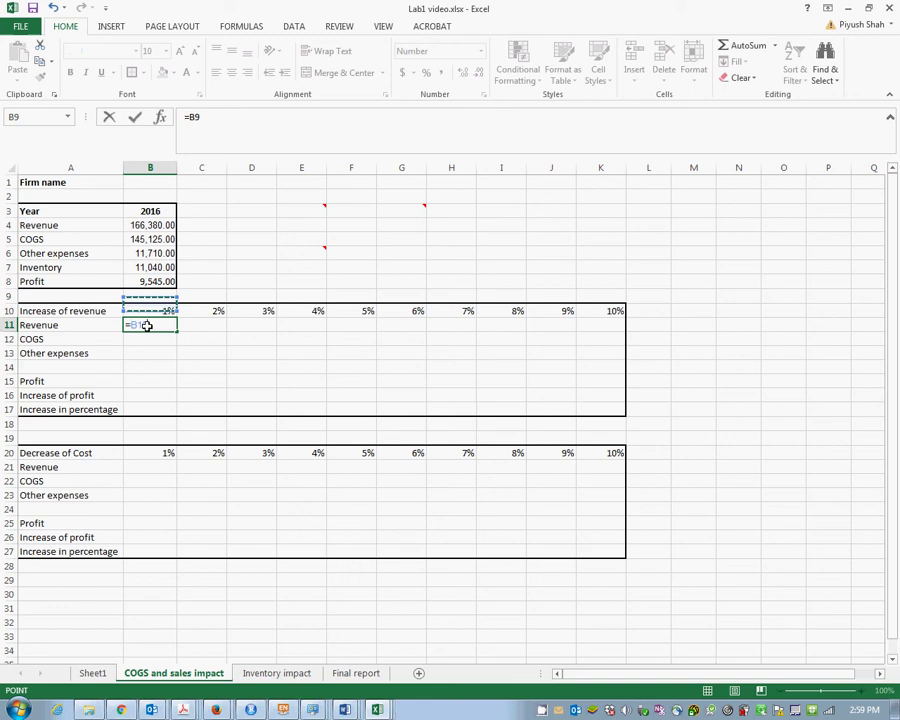
type("*")
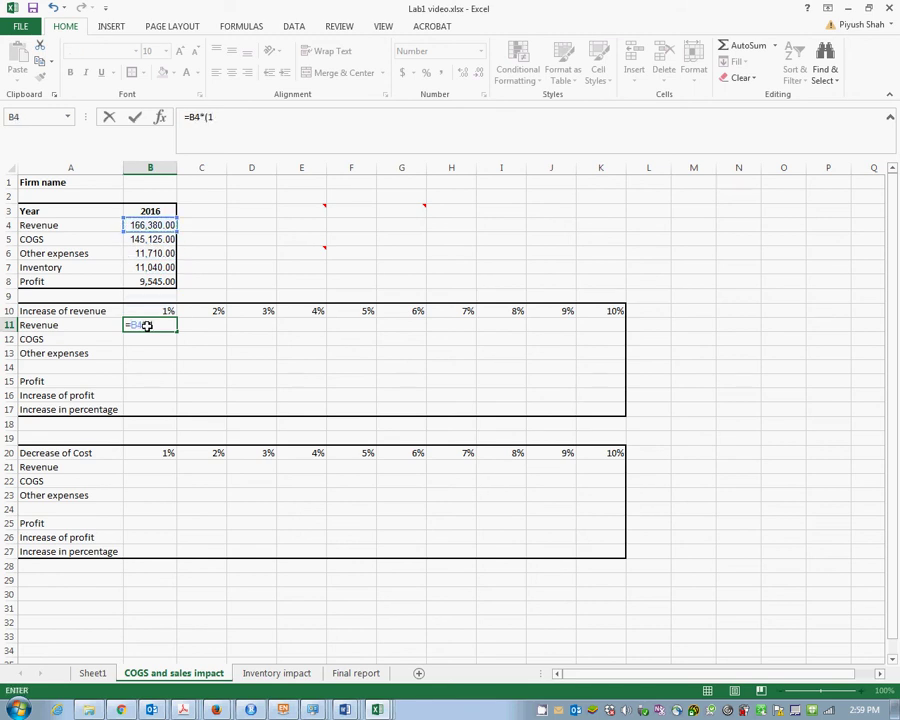
type("(1+")
key("Up")
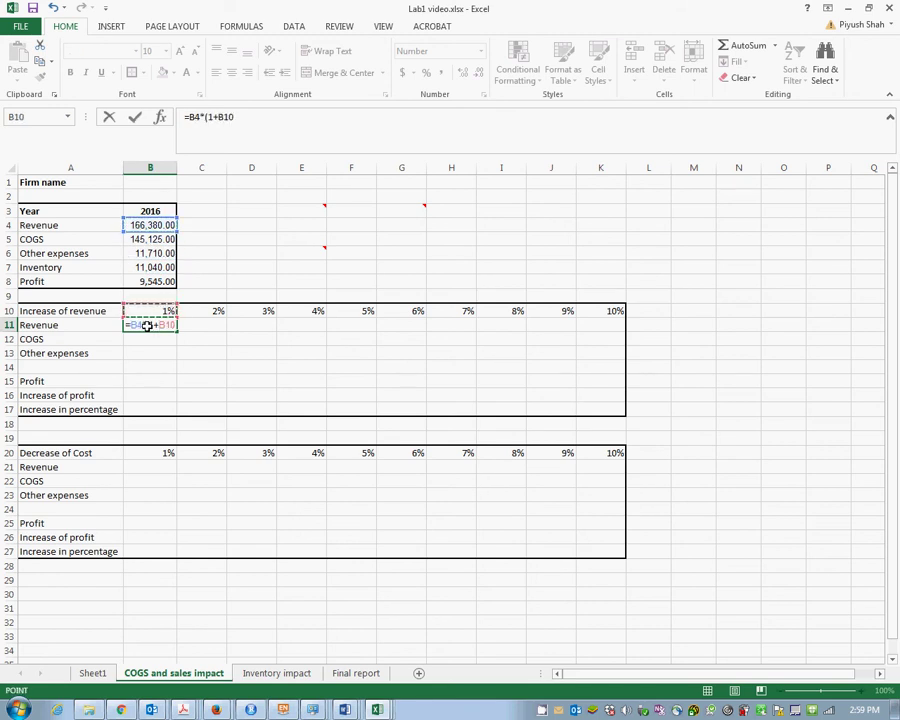
type(")")
key("Return")
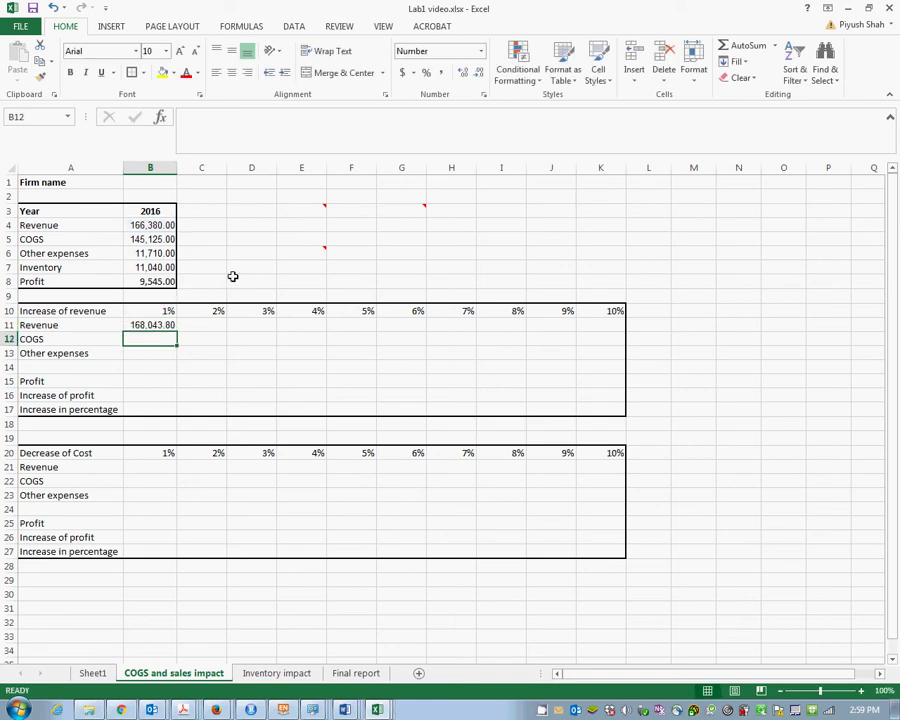
Step: Calculate the COGS for the 1% revenue increase in B12 with the formula =B5*(1+B10)
type("=")
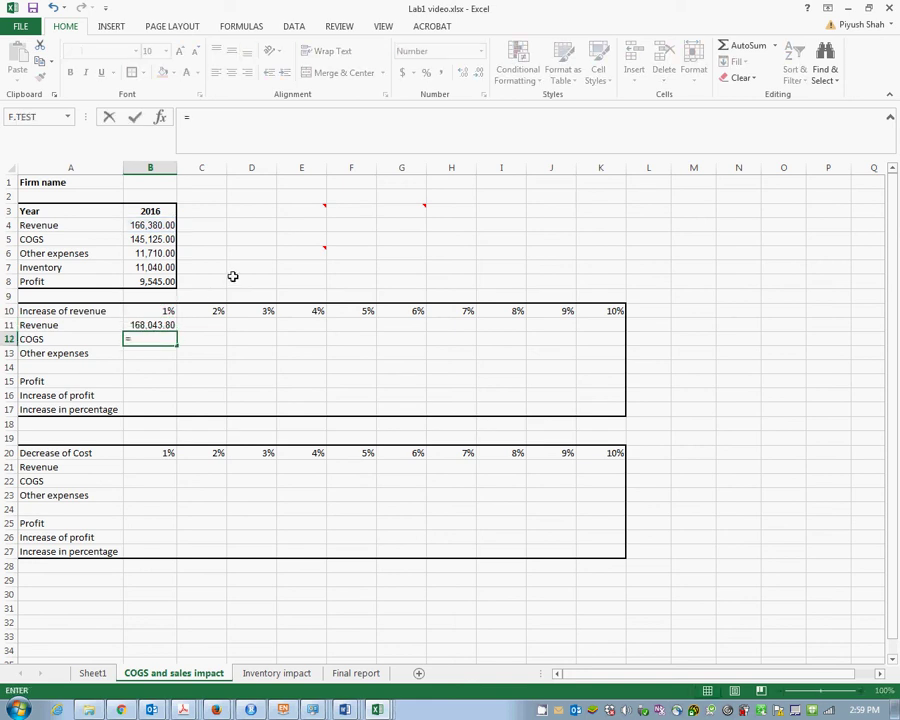
key("Up")
key("Up")
key("Up")
key("Up")
key("Up")
key("Up")
key("Up")
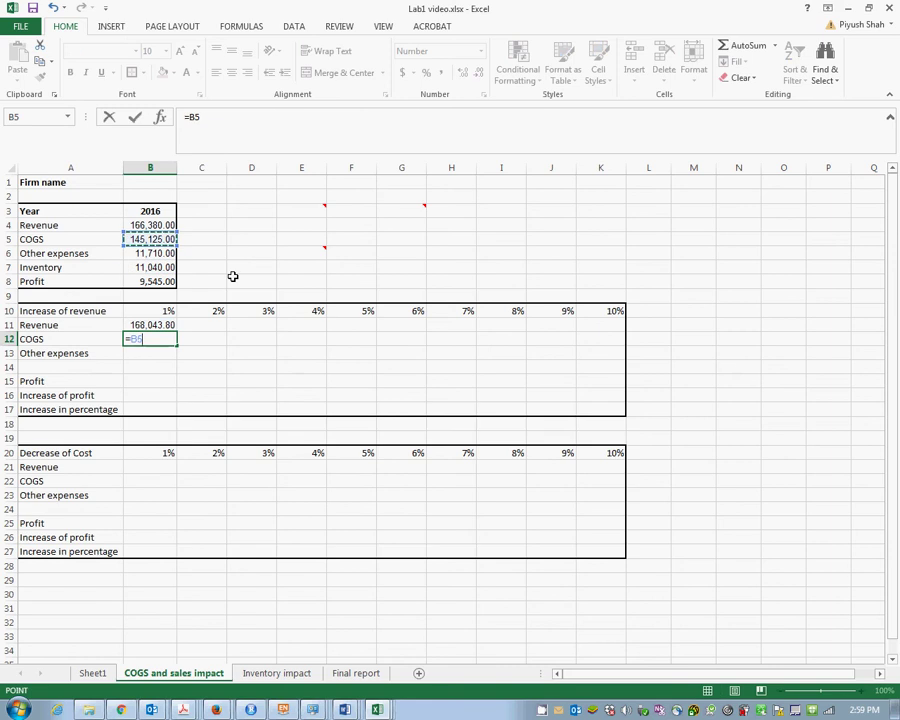
type("*")
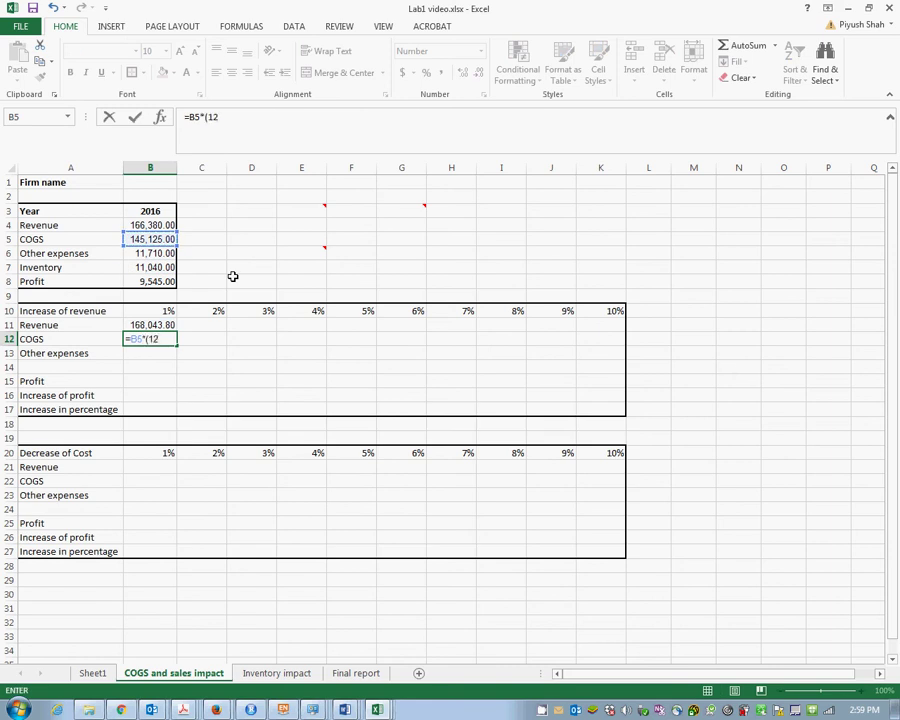
type("(1+")
key("Up")
key("Up")
key("Up")
key("Up")
key("Up")
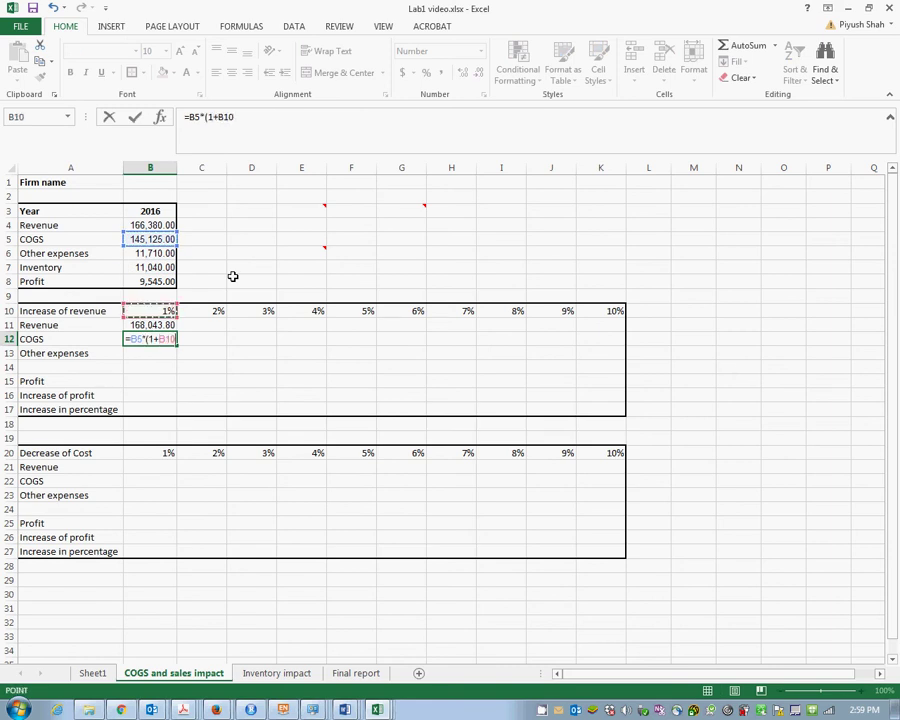
key("Down")
key("Down")
key("Down")
type(")")
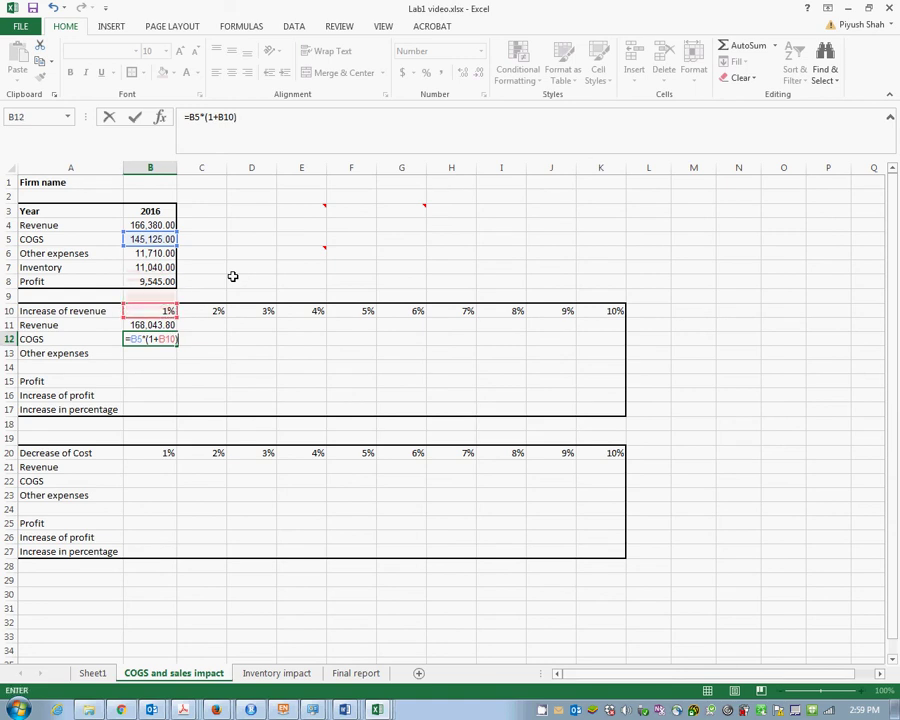
key("Return")
Step: Carry the fixed 2016 other expenses into B13 of the revenue-increase table with the formula =B6
type("=")
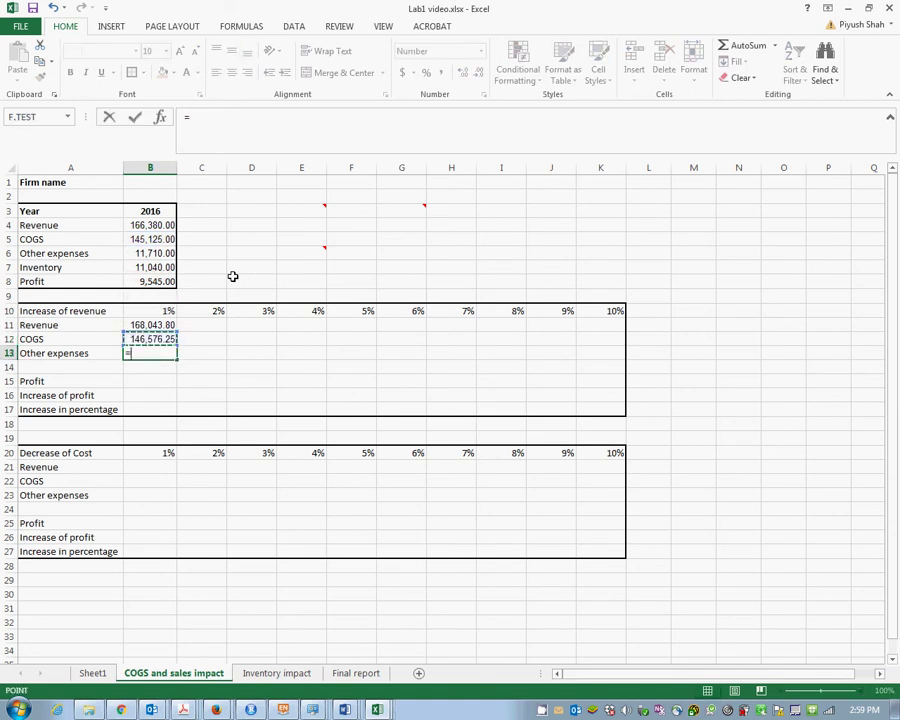
key("Up")
key("Up")
key("Up")
key("Up")
key("Up")
key("Up")
key("Up")
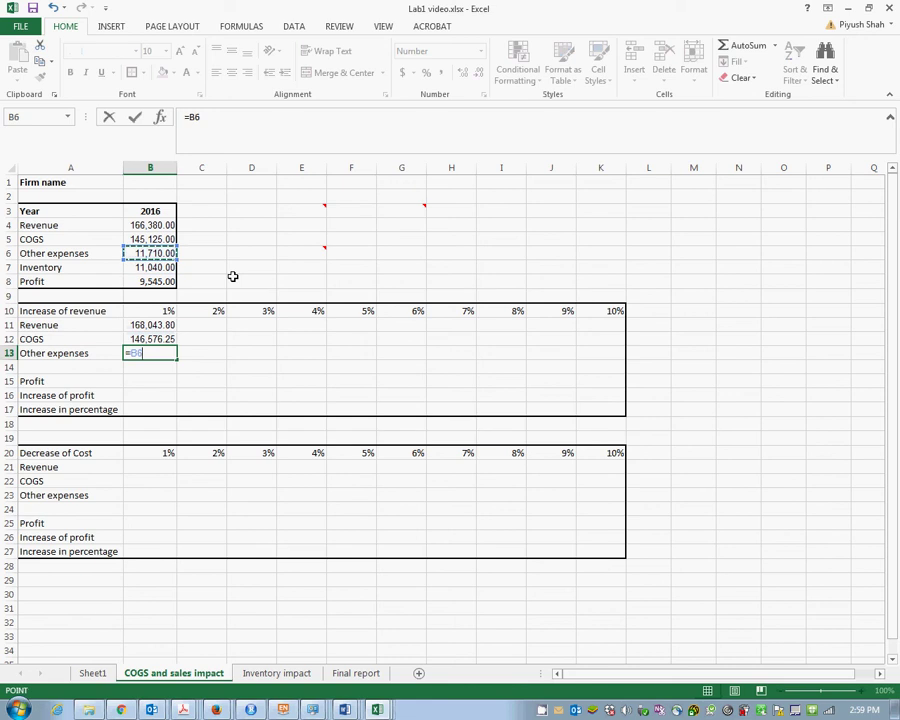
key("Return")
Step: Calculate the profit for the 1% revenue increase in B15 with the formula =B11-B12-B13
key("Return")
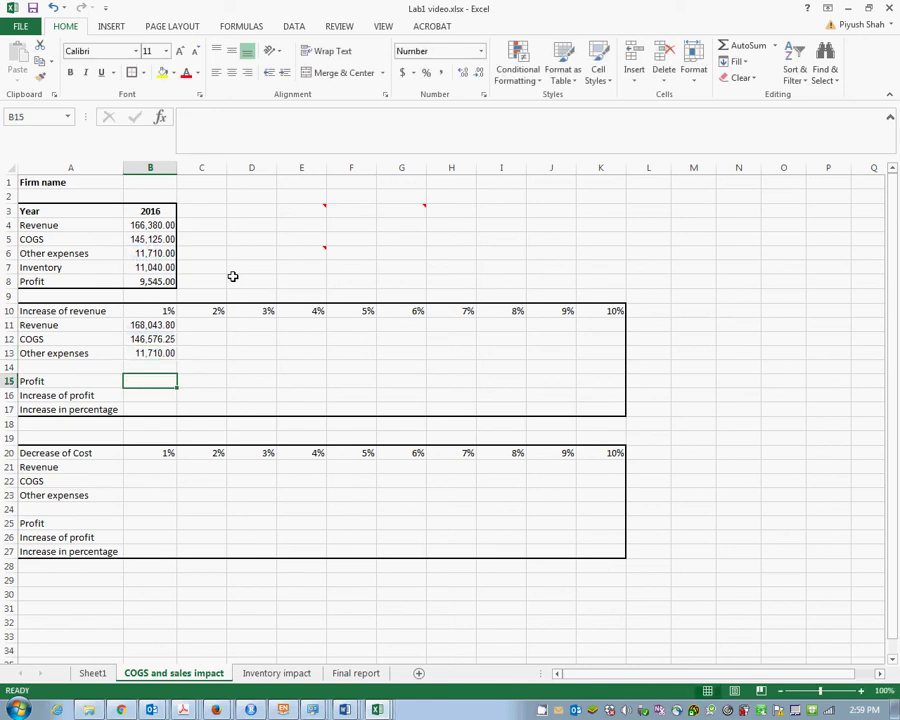
type("=")
key("Up")
key("Up")
key("Up")
key("Up")
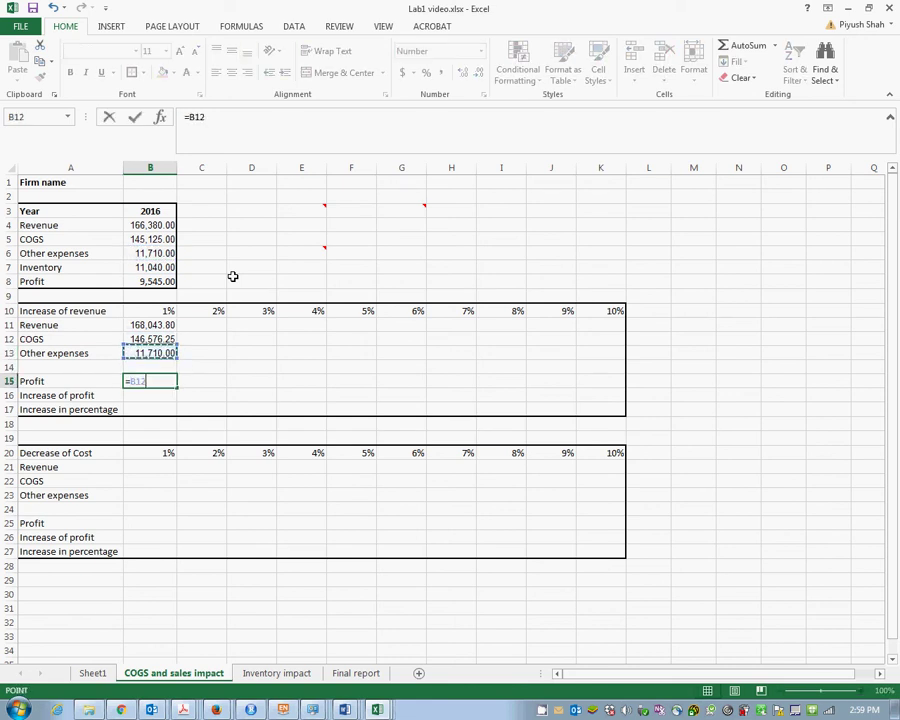
type("-")
key("Up")
key("Up")
key("Up")
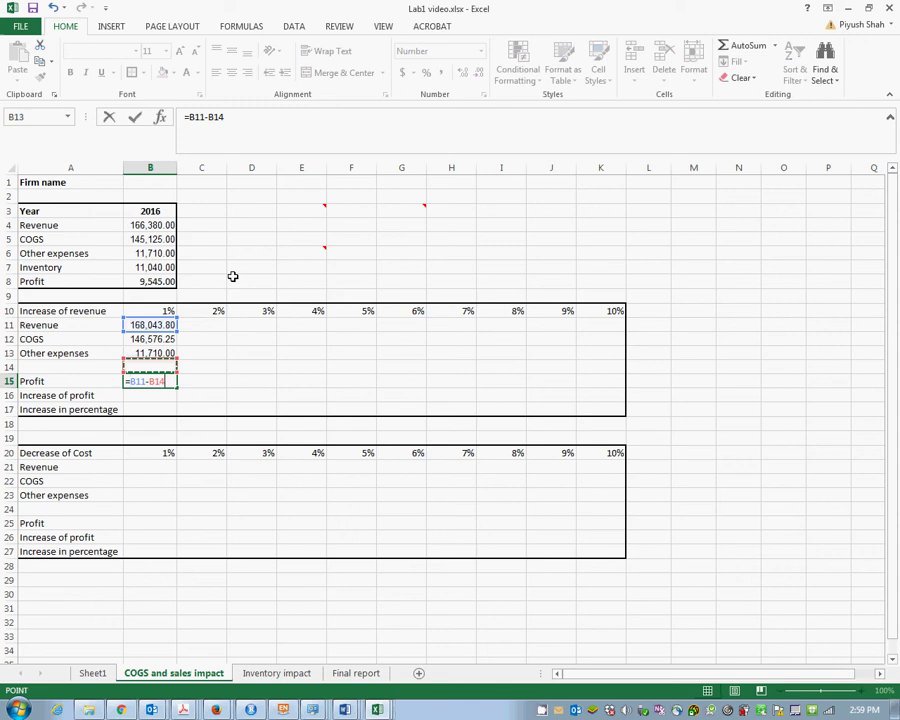
type("-")
key("Up")
key("Up")
key("Up")
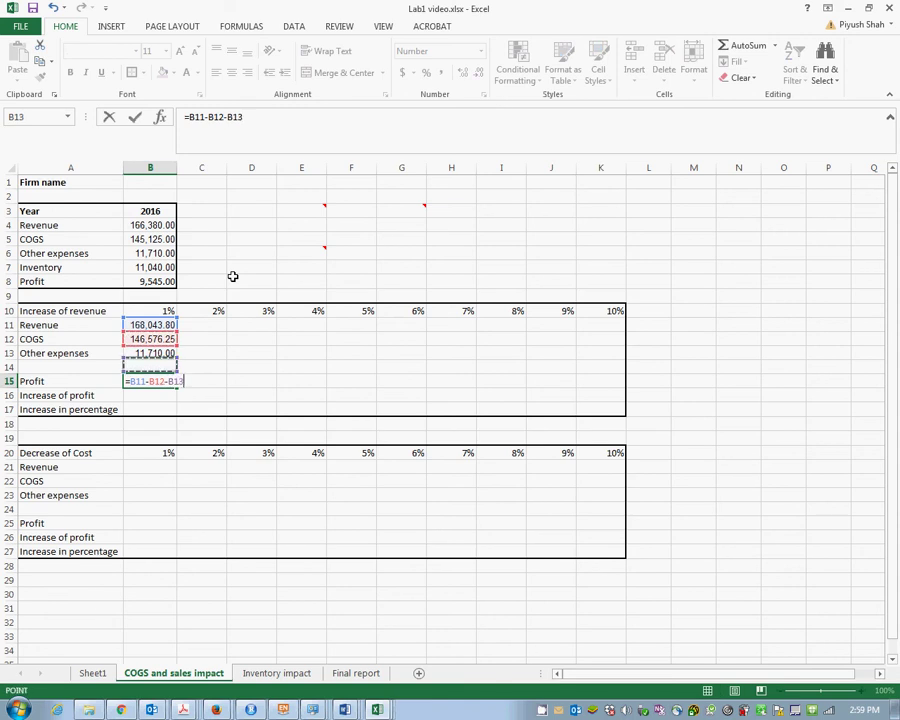
key("Down")
key("Return")
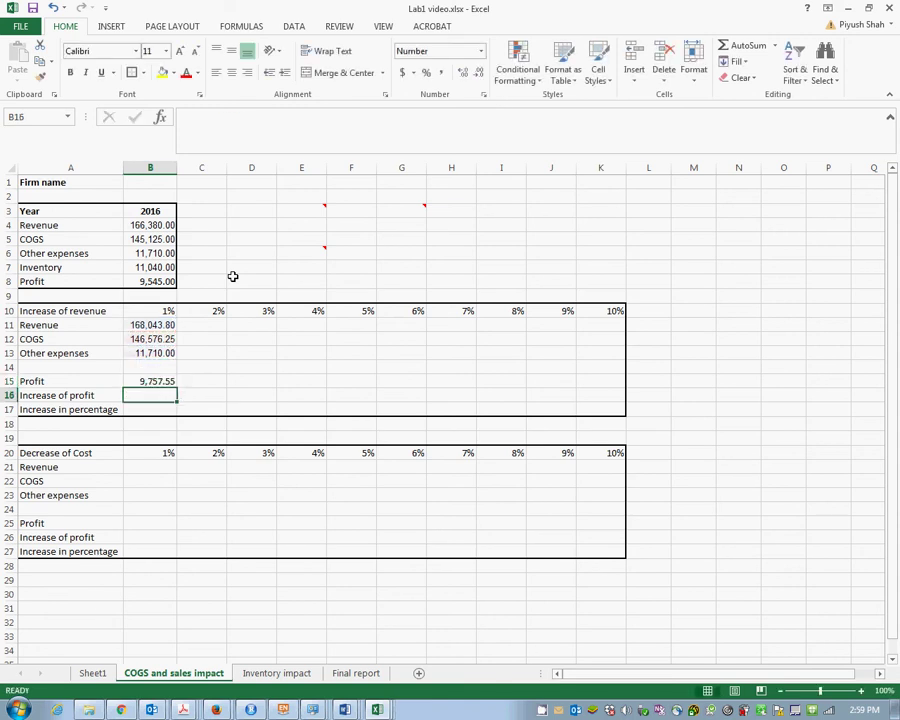
Step: Calculate the increase of profit in B16 as the new profit minus the 2016 profit with =B15-B8
key("Down")
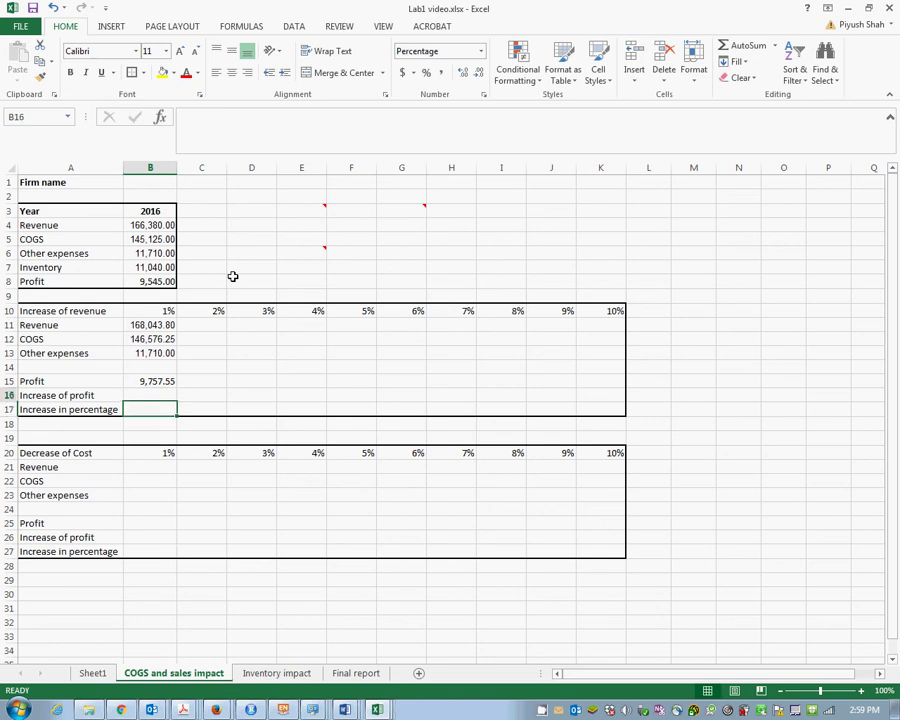
key("Up")
type("=")
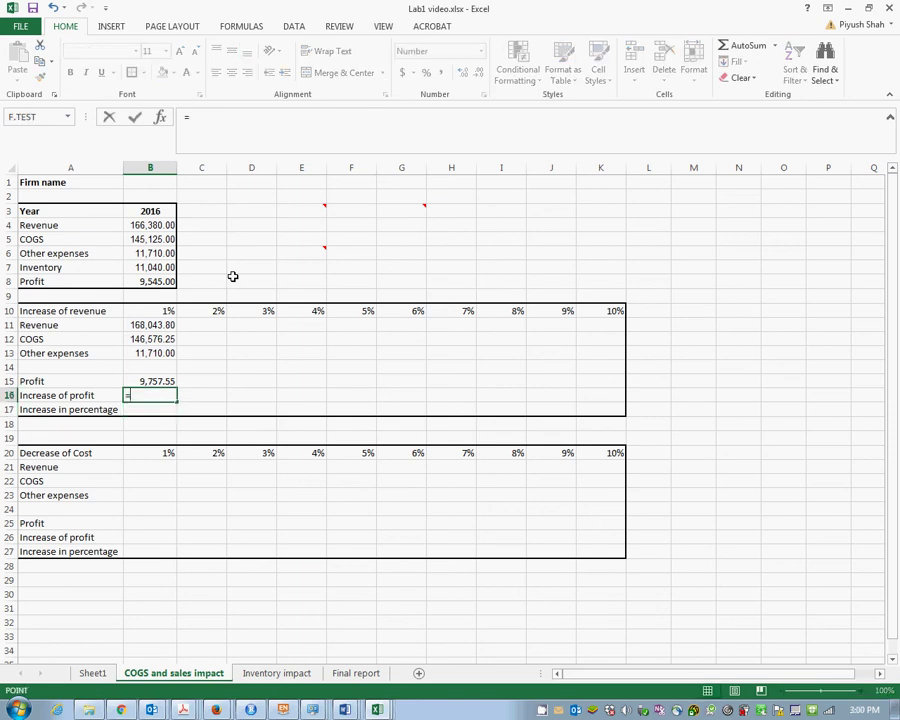
key("Up")
type("-")
key("Up")
key("Up")
key("Up")
key("Up")
key("Up")
key("Up")
key("Up")
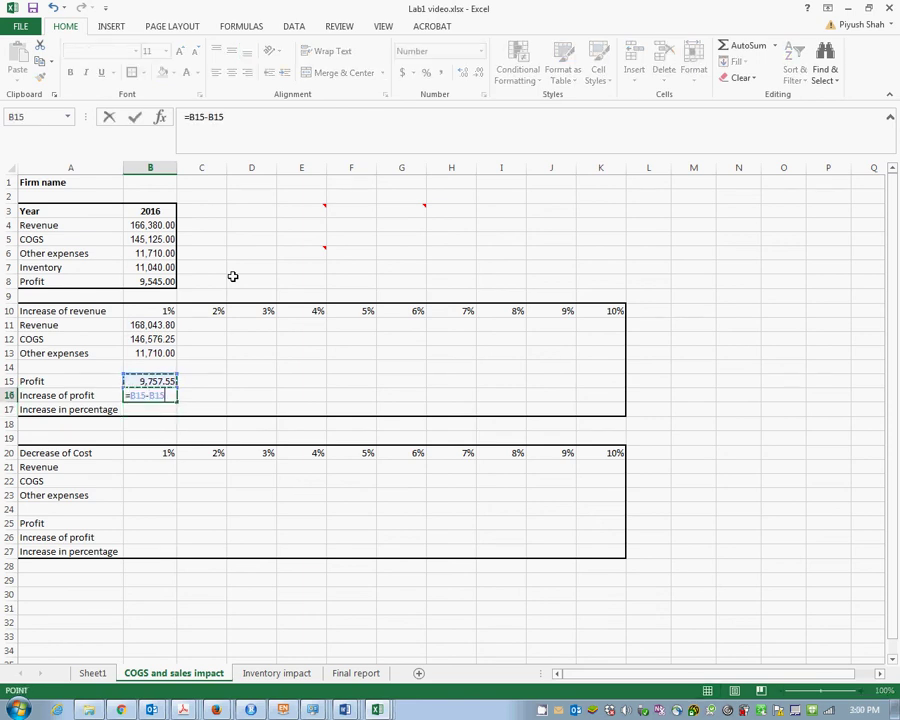
key("Up")
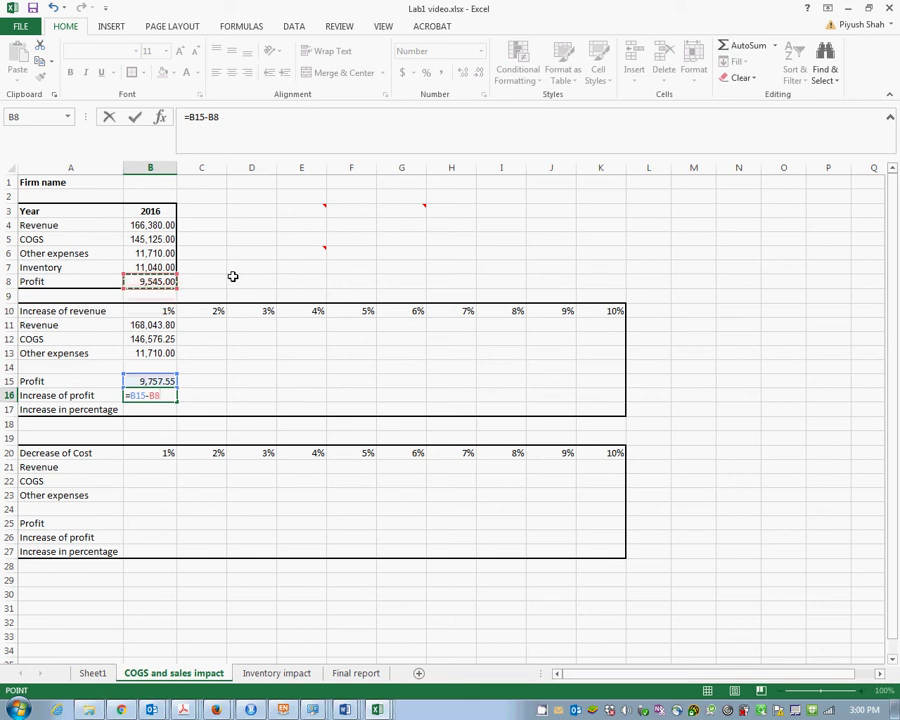
key("Return")
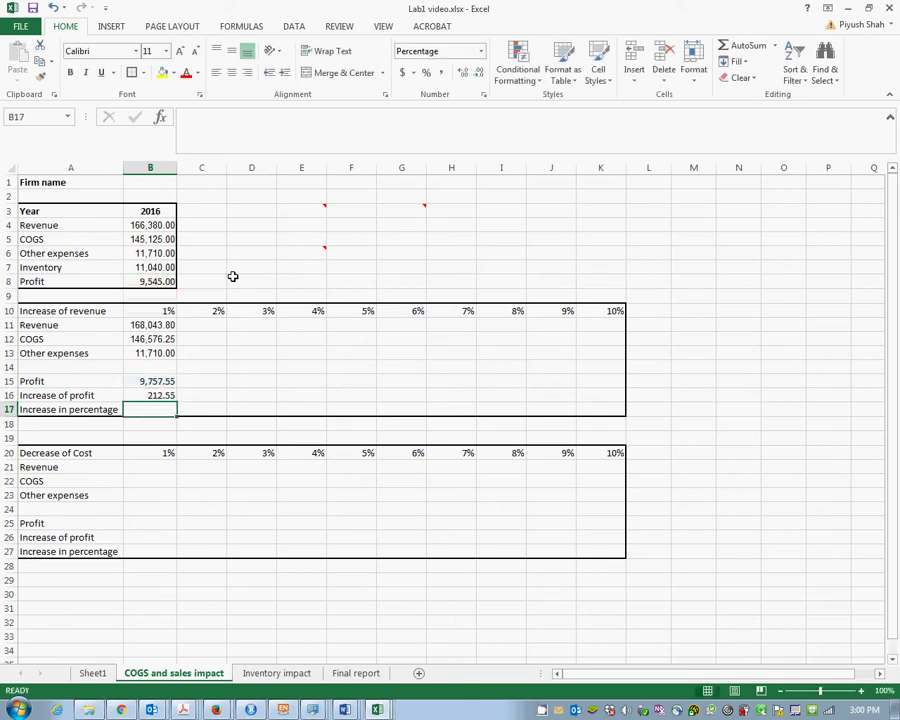
Step: Calculate the increase in percentage in B17 by dividing the profit increase by the 2016 profit with =B16/B8
type("=")
key("Up")
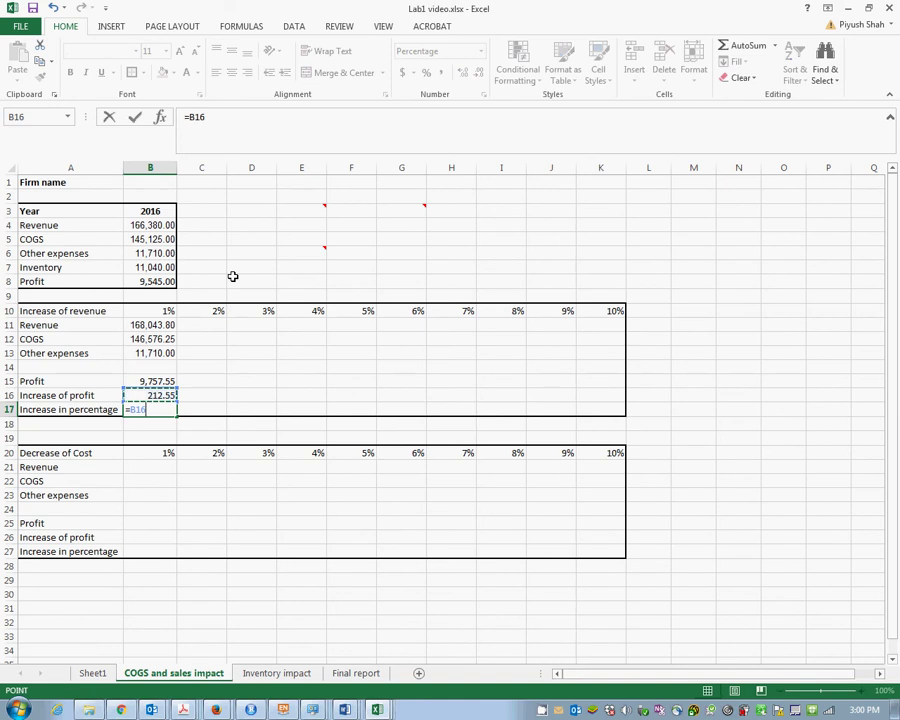
type("/")
key("Up")
key("Up")
key("Up")
key("Up")
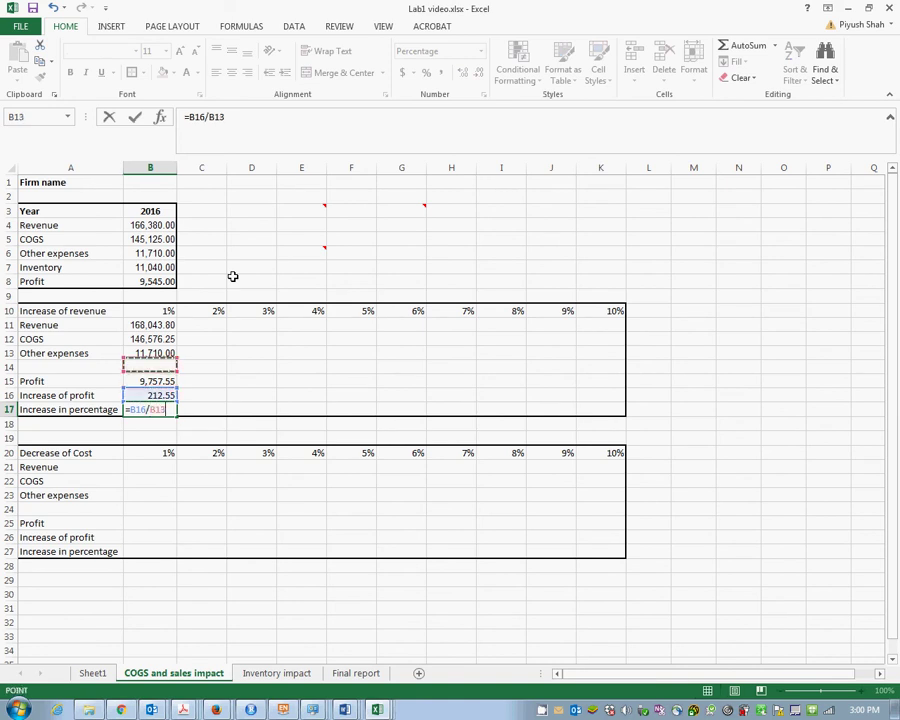
key("Up")
key("Up")
key("Up")
key("Up")
key("Up")
key("Return")
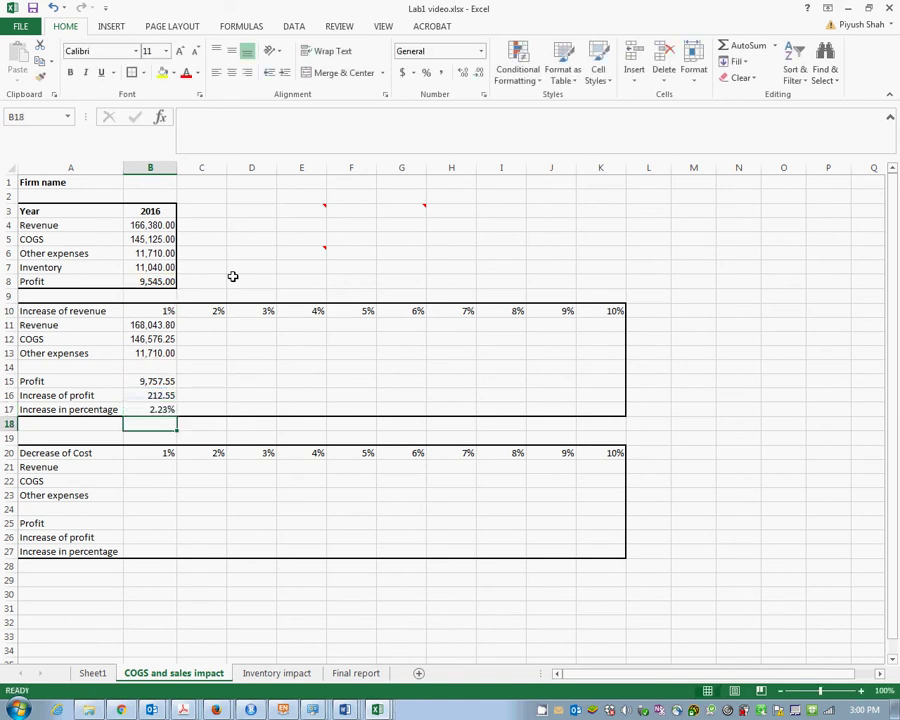
Step: Lock the column of the 2016 revenue reference in B11 so the formula reads =$B4*(1+B10)
key("Up")
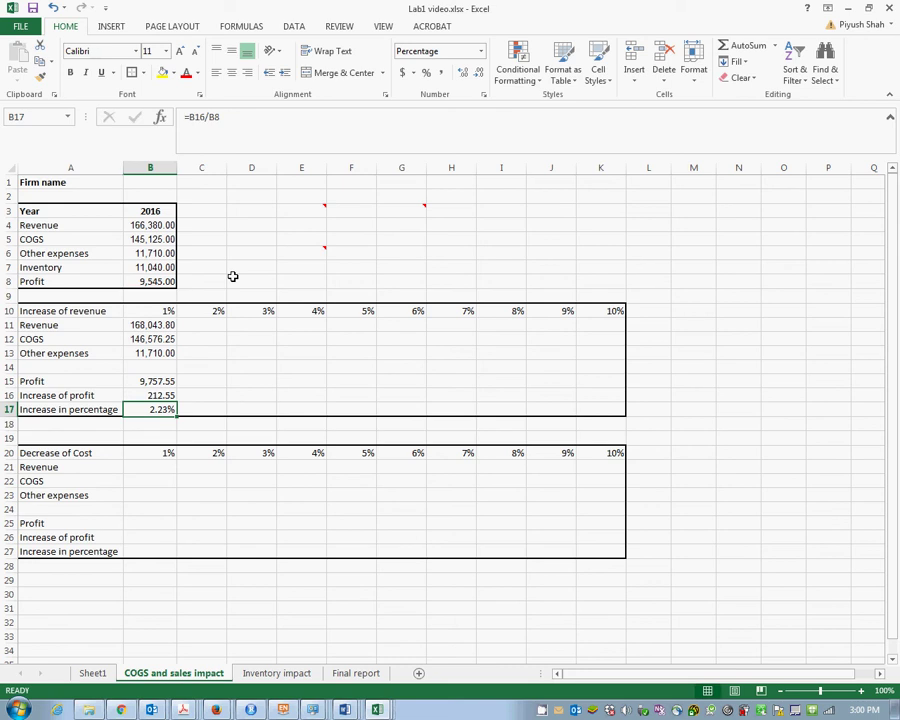
key("Up")
key("Up")
key("Up")
key("Up")
key("Up")
key("Up")
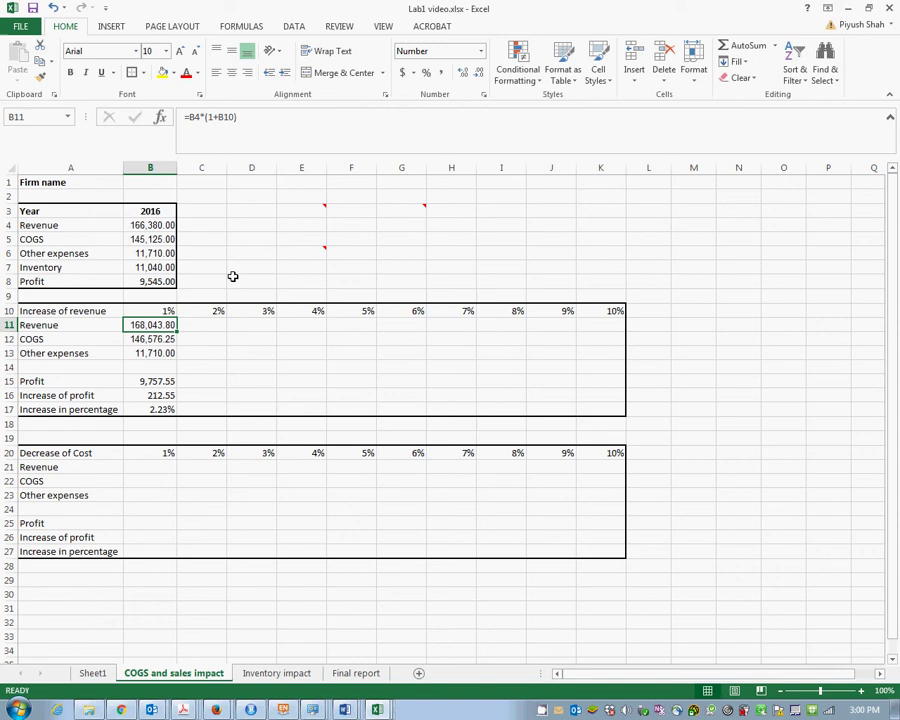
key("F2")
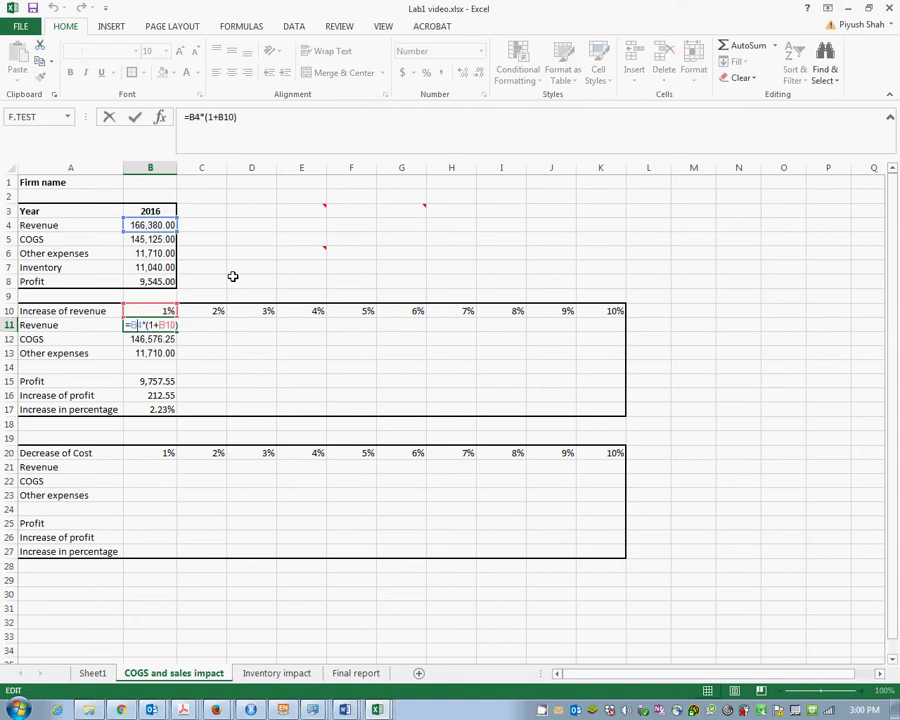
key("F4")
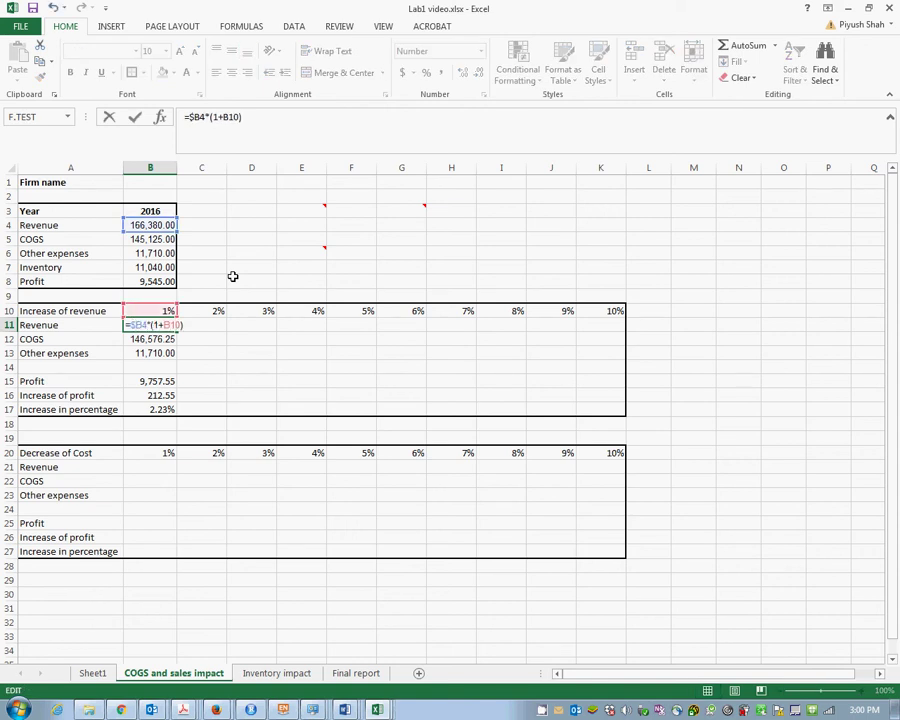
key("ctrl+Return")
Step: Lock the column of the 2016 COGS reference in B12 so the formula reads =$B5*(1+B10)
key("Down")
key("F2")
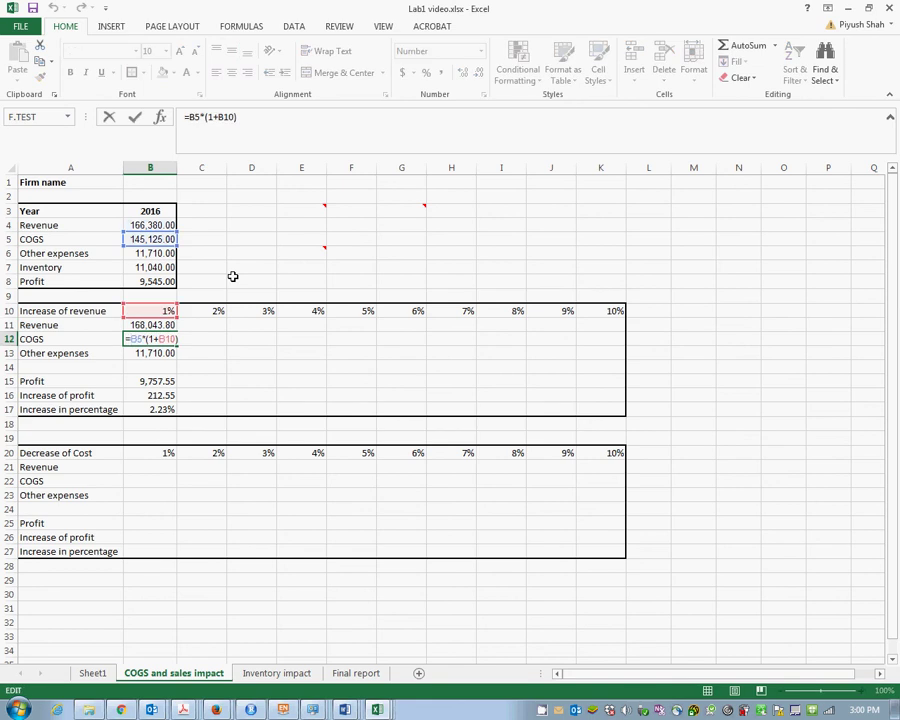
key("F4")
key("F4")
key("ctrl+Return")
Step: Lock the column of the 2016 other expenses reference in B13 so the formula reads =$B6
key("Down")
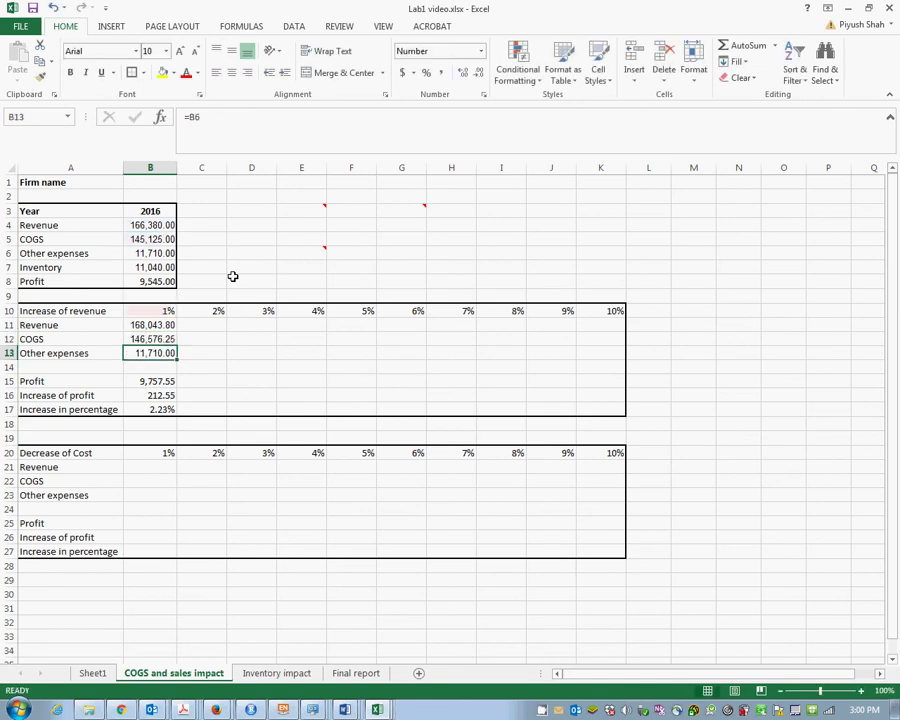
key("F2")
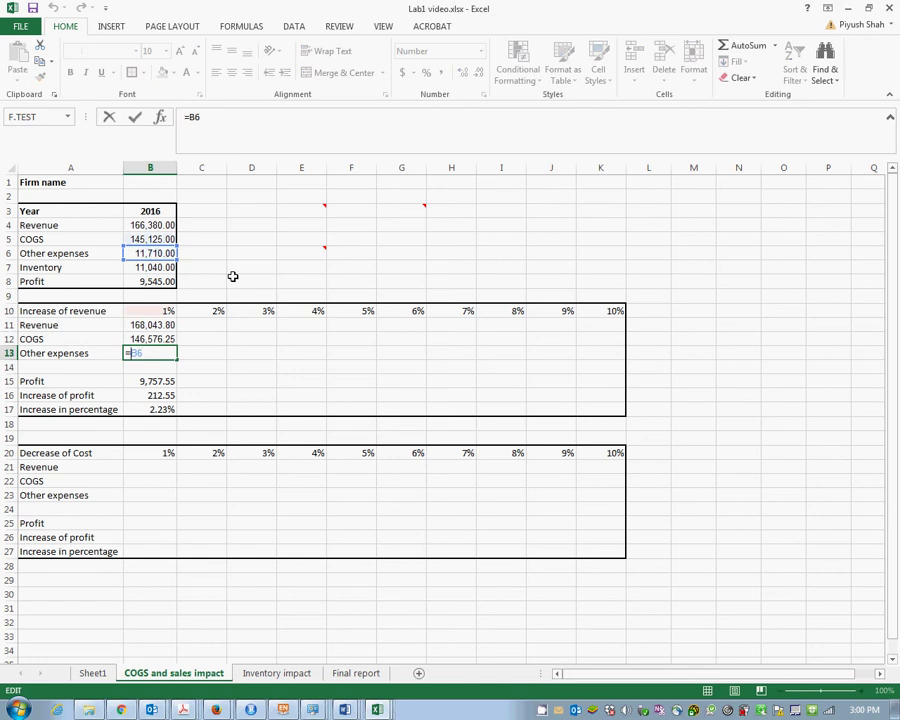
key("Return")
Step: Lock the column of the 2016 profit reference in the increase of profit formula in B16, giving =B15-$B8
key("Down")
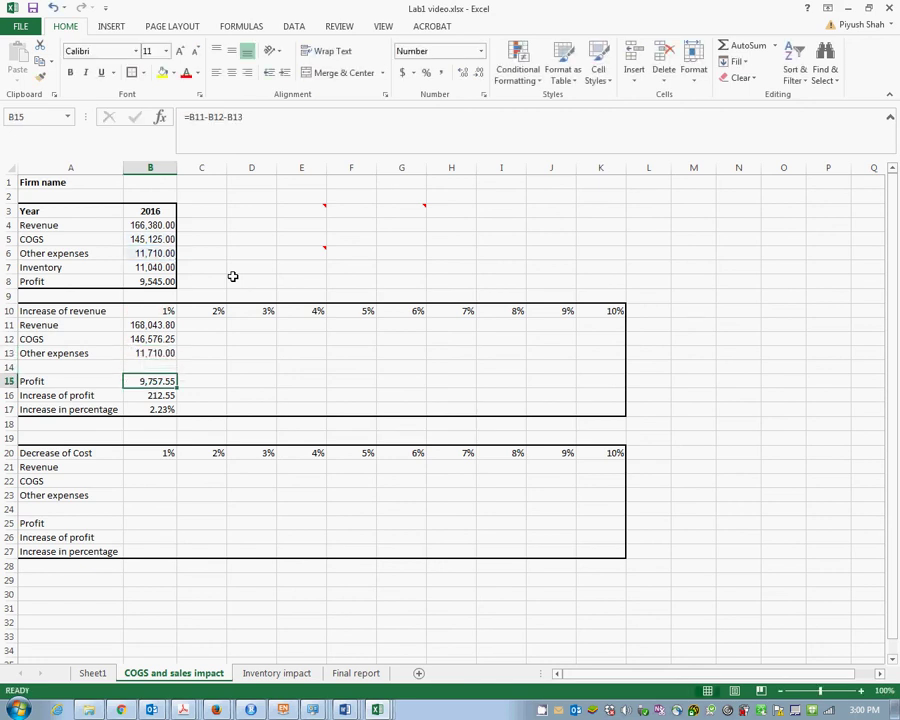
key("Down")
key("F2")
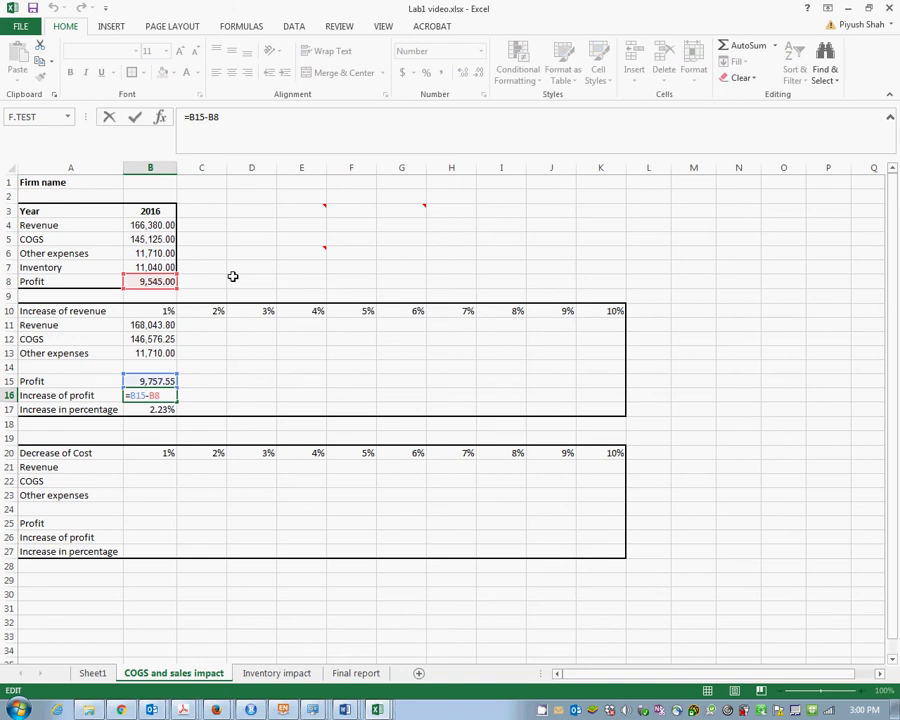
key("F4")
key("Return")
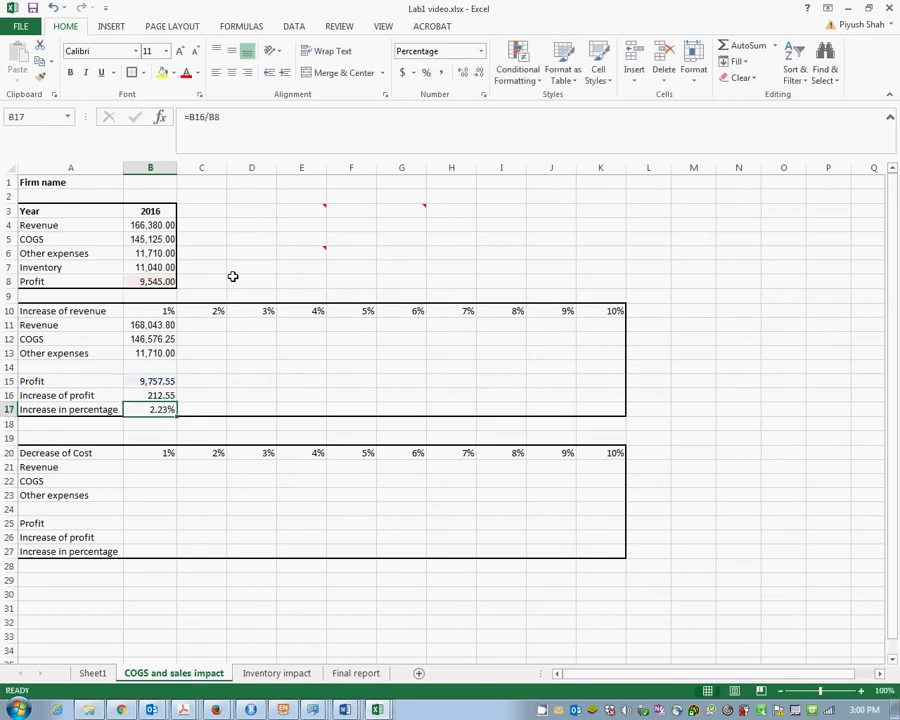
Step: Lock the column of the 2016 profit reference in the percentage formula in B17, giving =B16/$B8
key("F2")
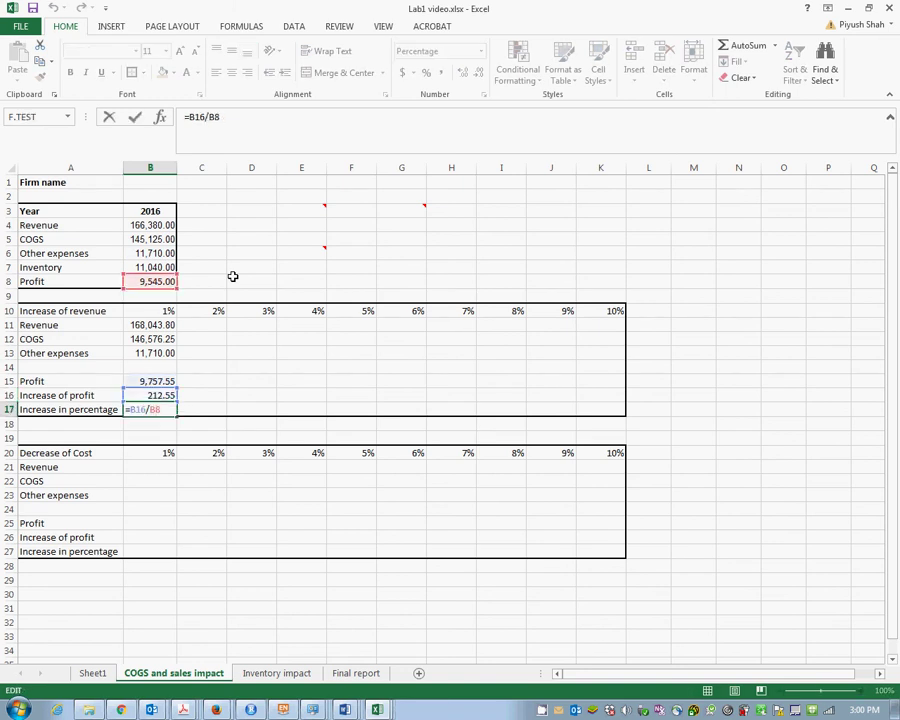
key("F4")
key("Return")
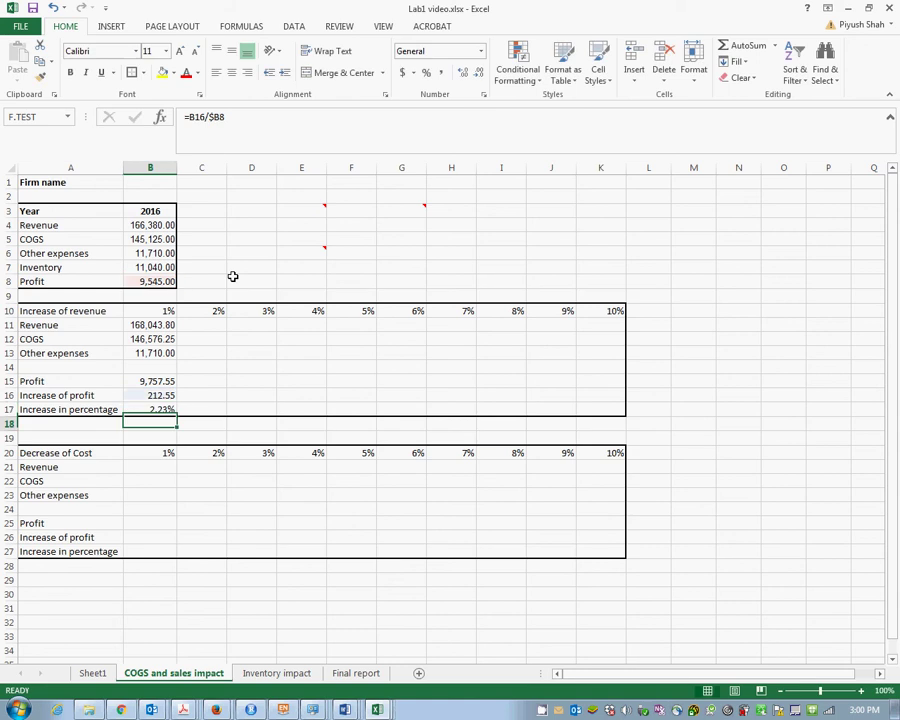
Step: Copy the 1% formulas in B11:B17 across the 2% to 10% columns of the revenue-increase table, C11:K17
key("Up")
key("Up")
key("Up")
key("Up")
key("Up")
key("Up")
key("Up")
key("shift+Down")
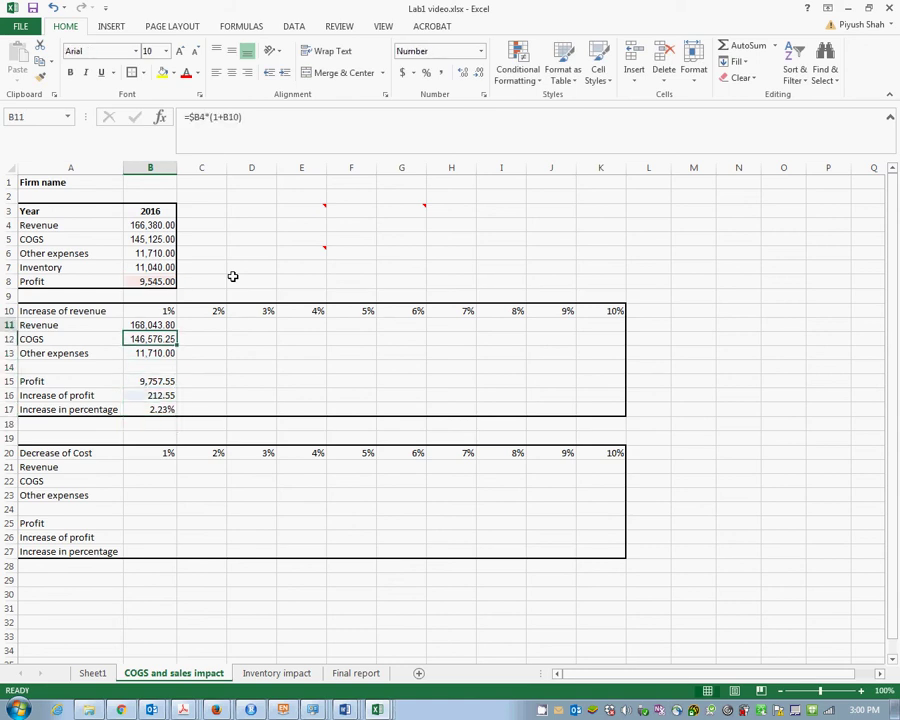
key("shift+Down")
key("shift+Down")
key("shift+Down")
key("shift+Down")
key("shift+Down")
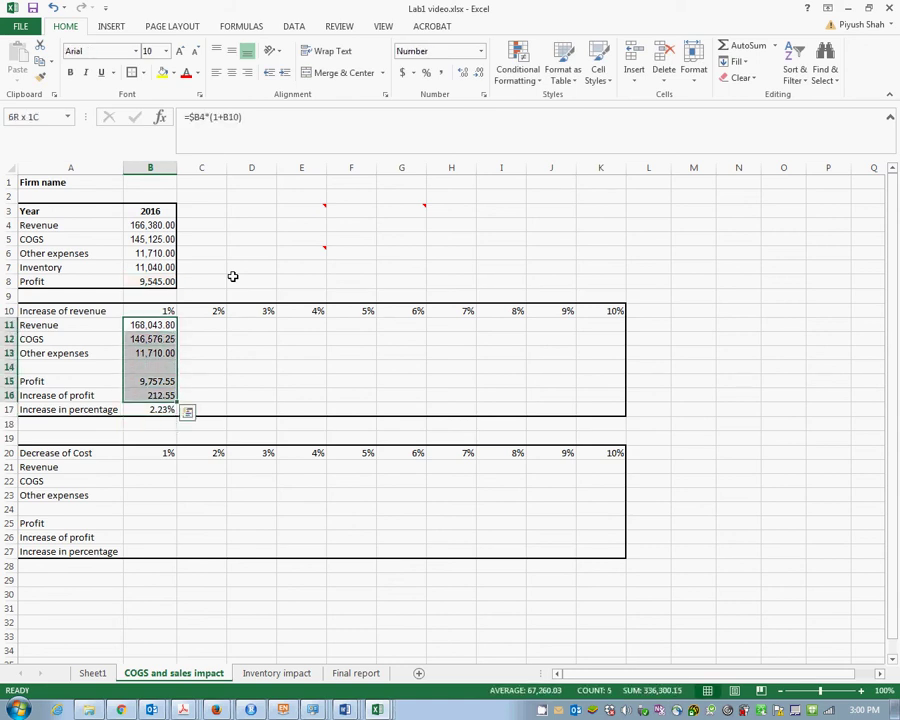
key("ctrl+c")
key("Right")
key("shift+Right")
key("shift+Right")
key("shift+Right")
key("shift+Right")
key("shift+Right")
key("shift+Right")
key("shift+Right")
key("shift+Right")
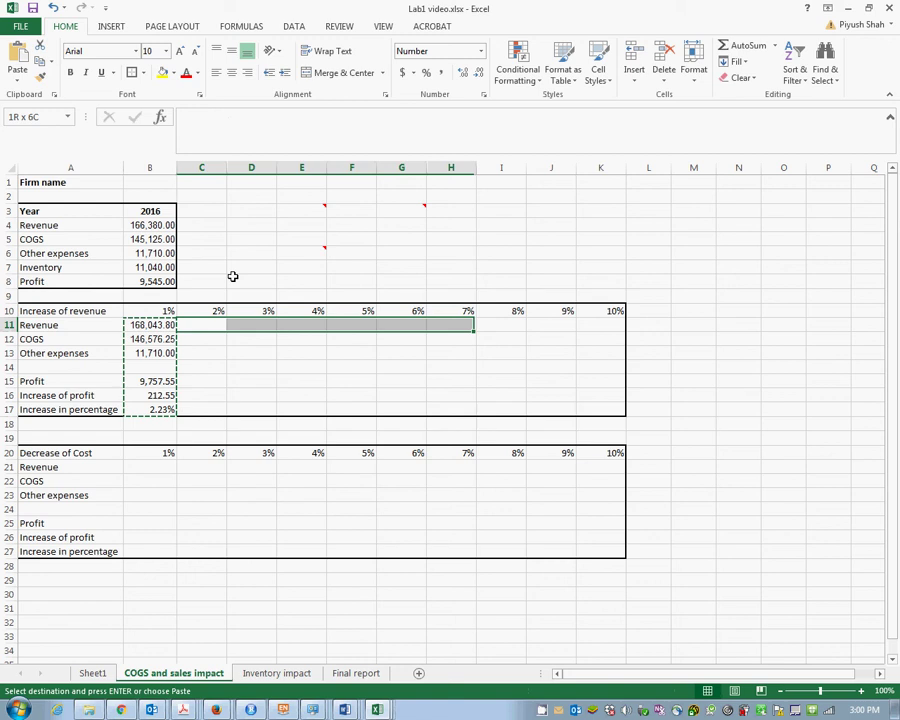
key("ctrl+v")
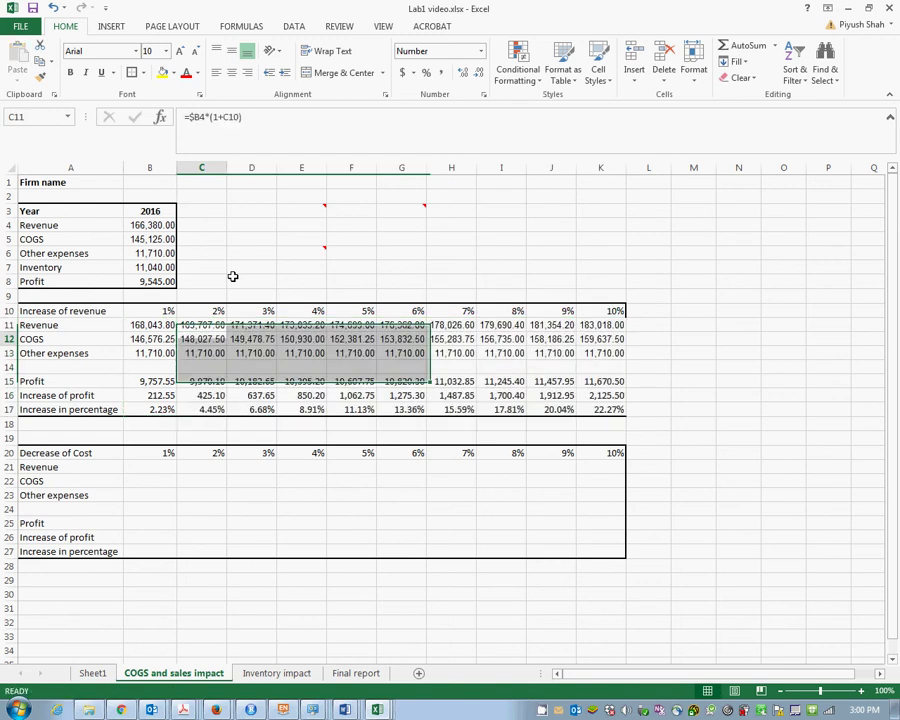
key("Escape")
Step: Check the copied formulas along the COGS row and down the 6% column of the revenue-increase table
key("Down")
key("Down")
key("Right")
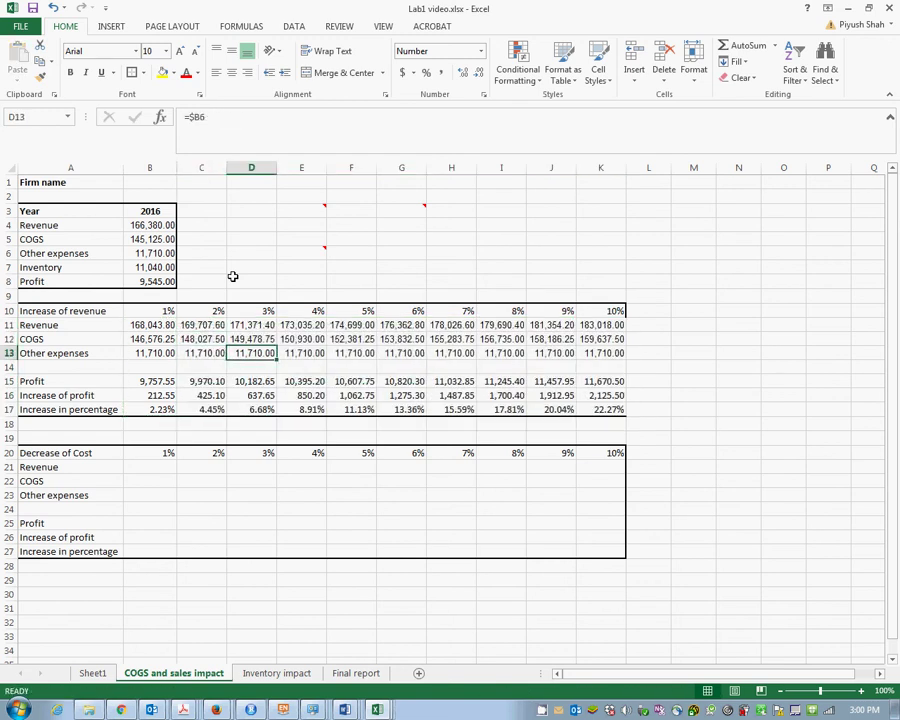
key("Up")
key("Left")
key("Right")
key("Right")
key("Right")
key("Right")
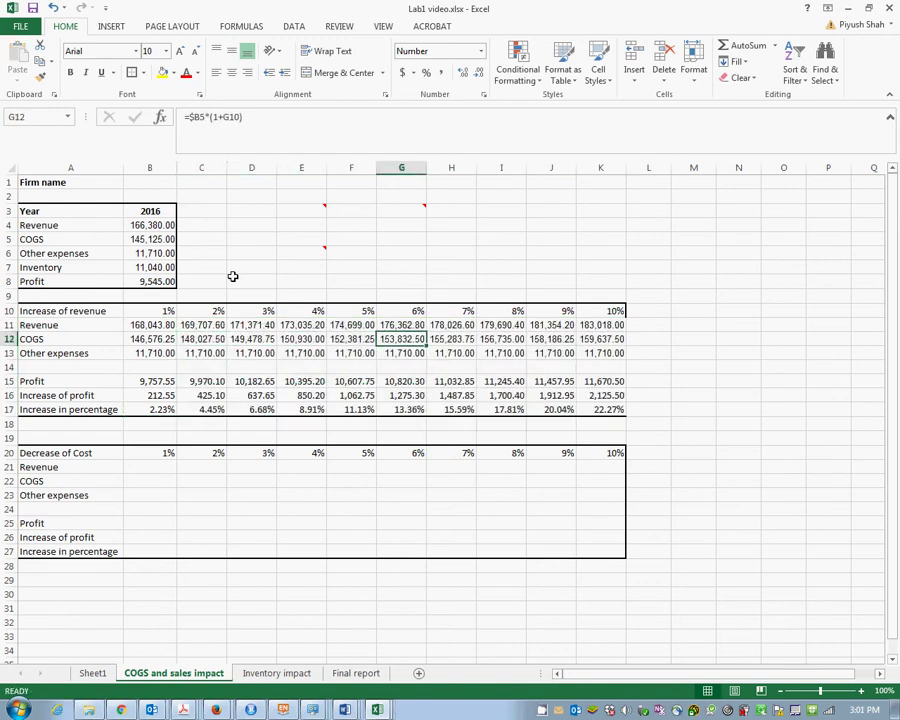
key("Up")
key("Up")
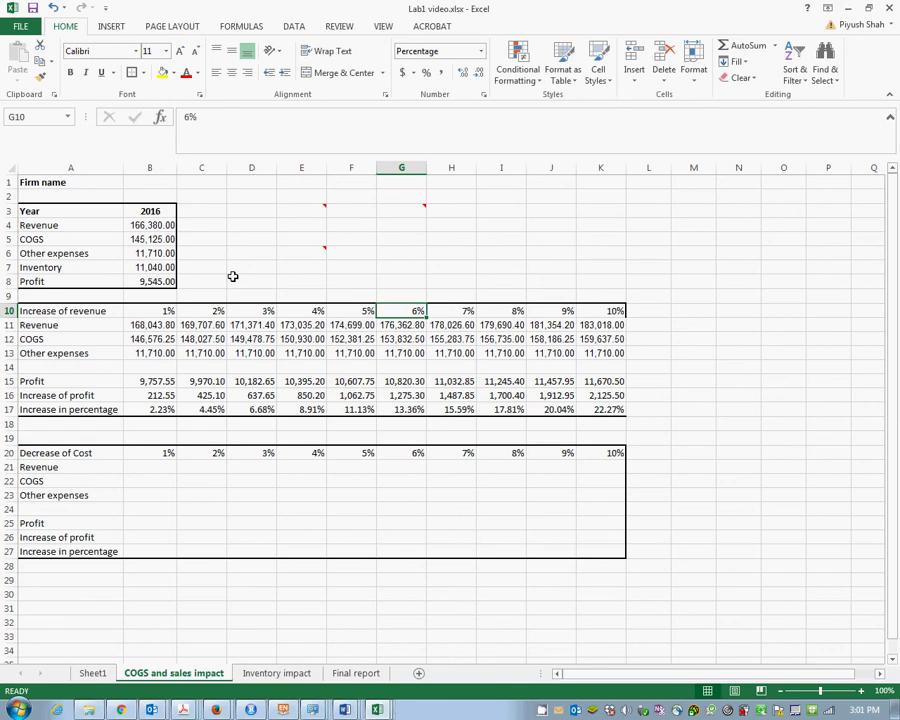
key("Down")
key("Down")
key("Down")
key("Down")
key("Down")
key("Down")
key("Down")
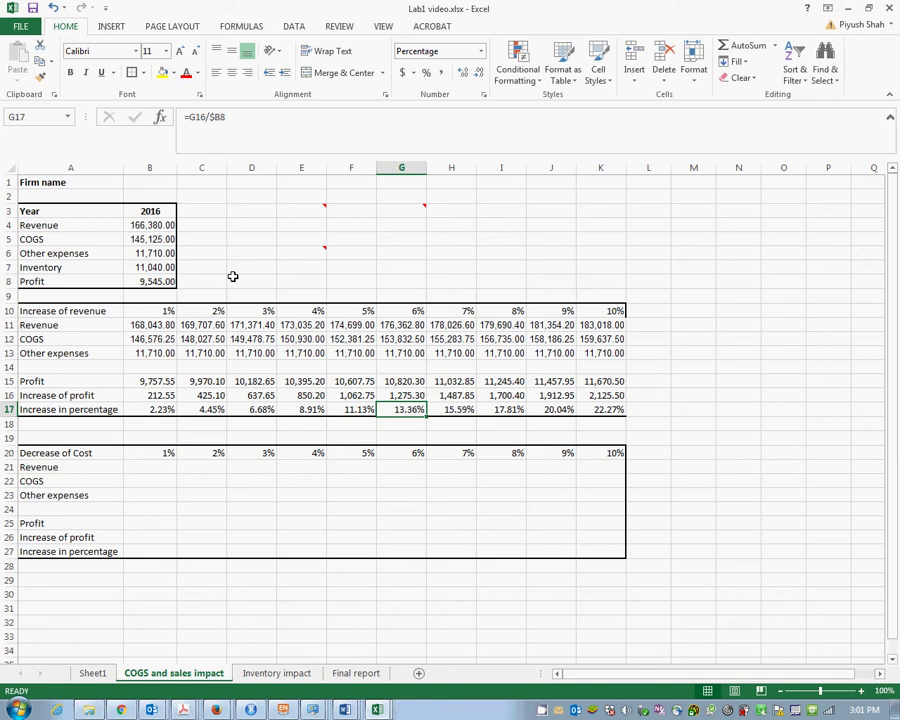
Step: Carry the 2016 revenue into B21 of the cost-decrease table with the formula =B4
key("Down")
key("Down")
key("Down")
key("Down")
key("Down")
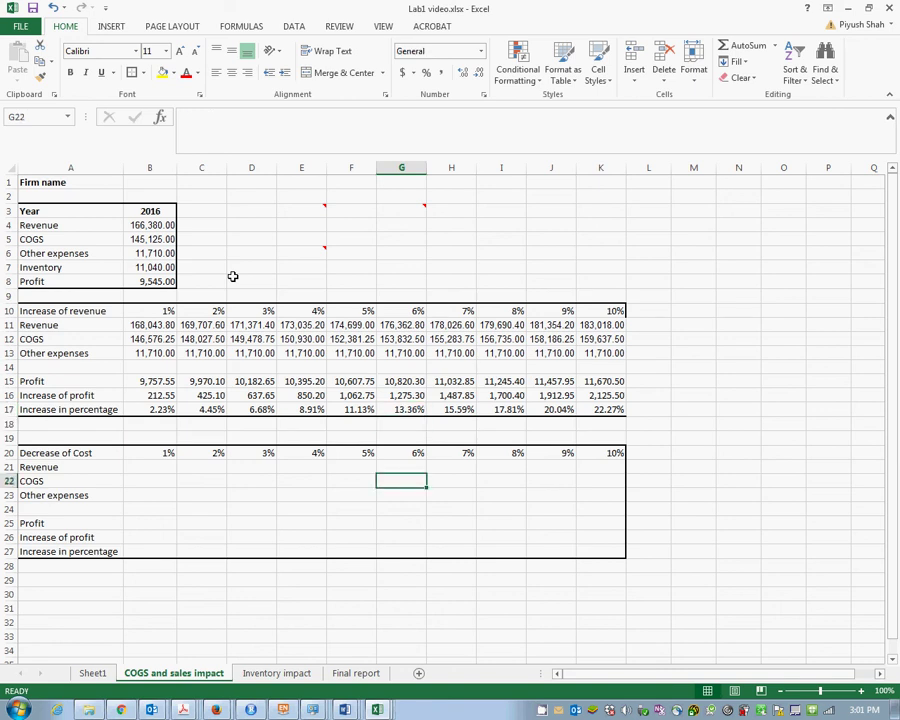
key("Left")
key("Left")
key("Left")
key("Left")
key("Left")
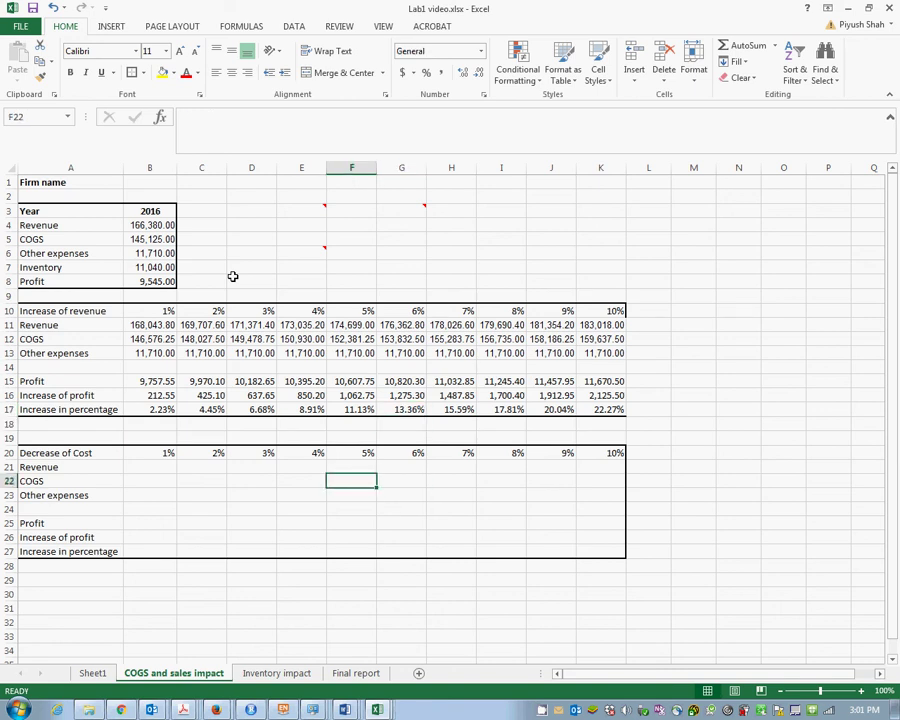
key("Up")
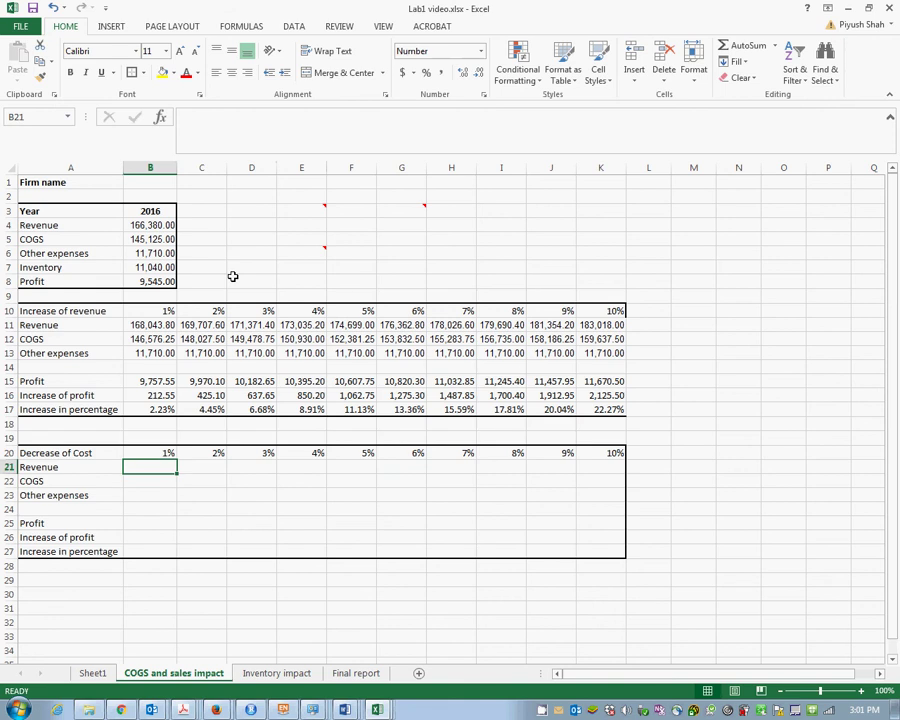
type("=")
key("Up")
key("Up")
key("Up")
key("Up")
key("Up")
key("Up")
key("Up")
key("Up")
key("Up")
key("Up")
key("Up")
key("Up")
key("Up")
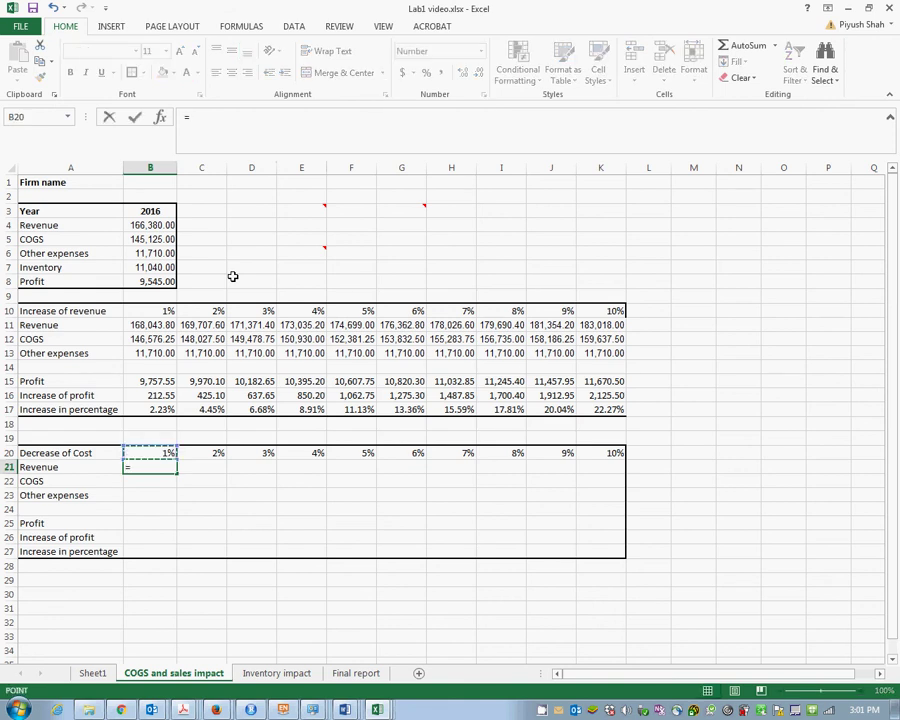
key("Up")
key("Up")
key("Up")
key("Up")
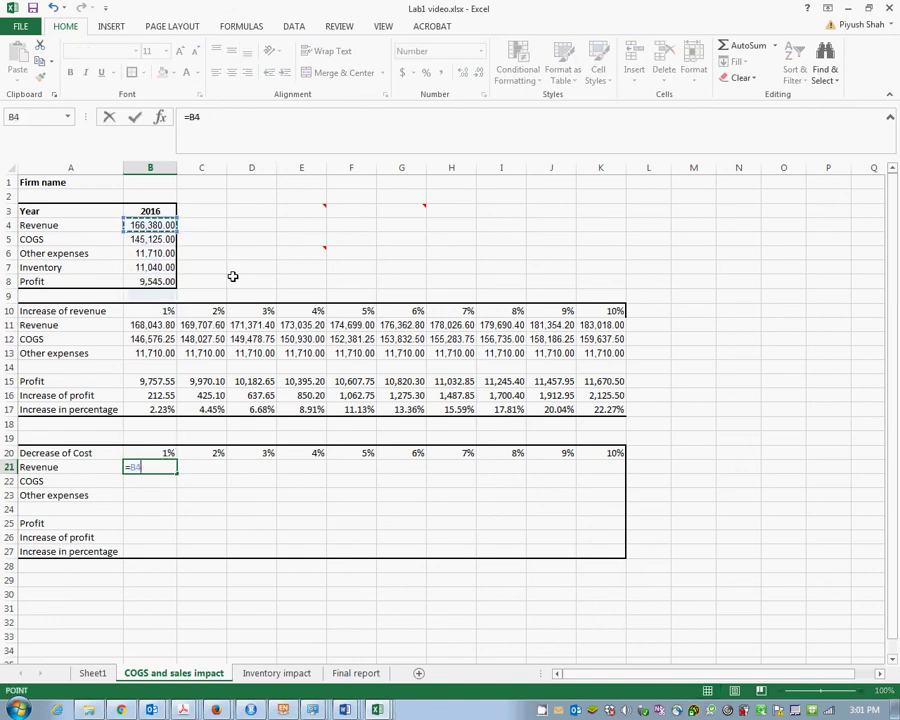
key("ctrl+Return")
Step: Calculate the COGS for the 1% cost decrease in B22 with the formula =B5*(1-B20)
key("Down")
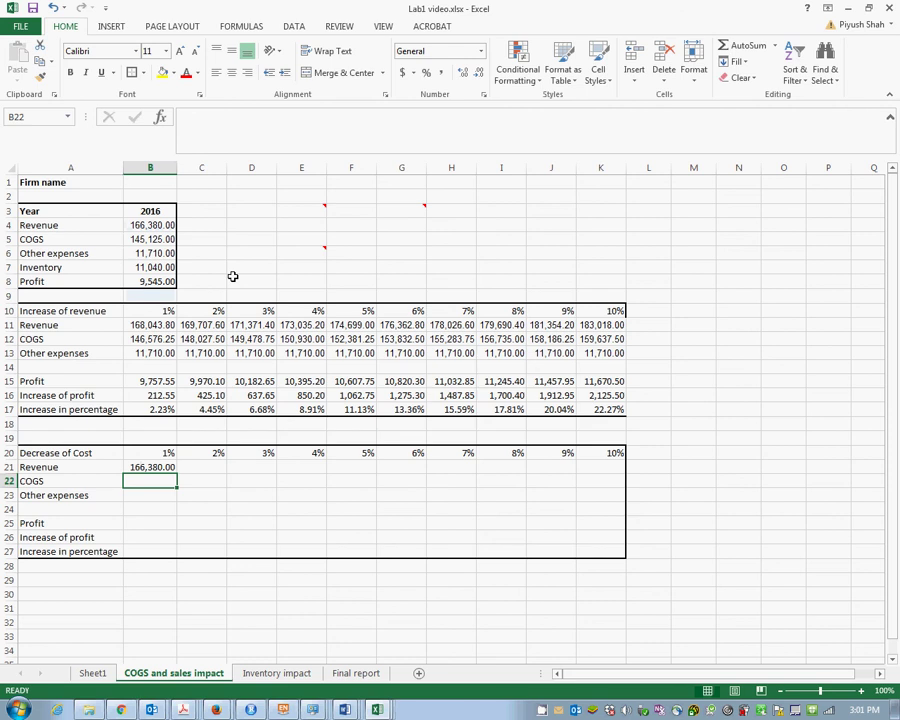
type("=")
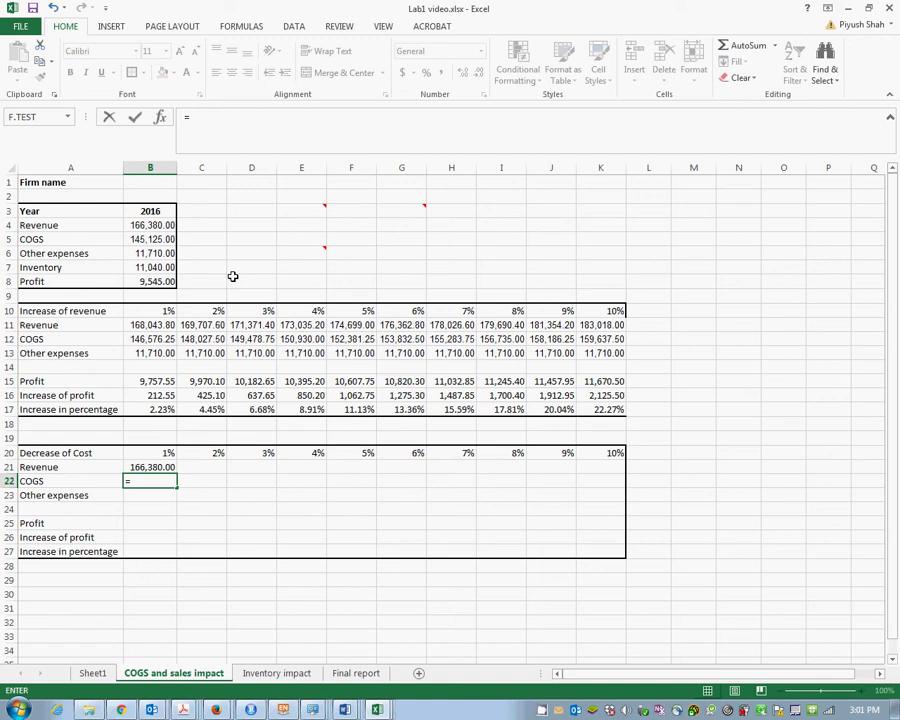
key("Up")
key("Up")
key("Up")
key("Up")
key("Up")
key("Up")
key("Up")
key("Up")
key("Up")
key("Up")
key("Up")
key("Up")
key("Up")
key("Up")
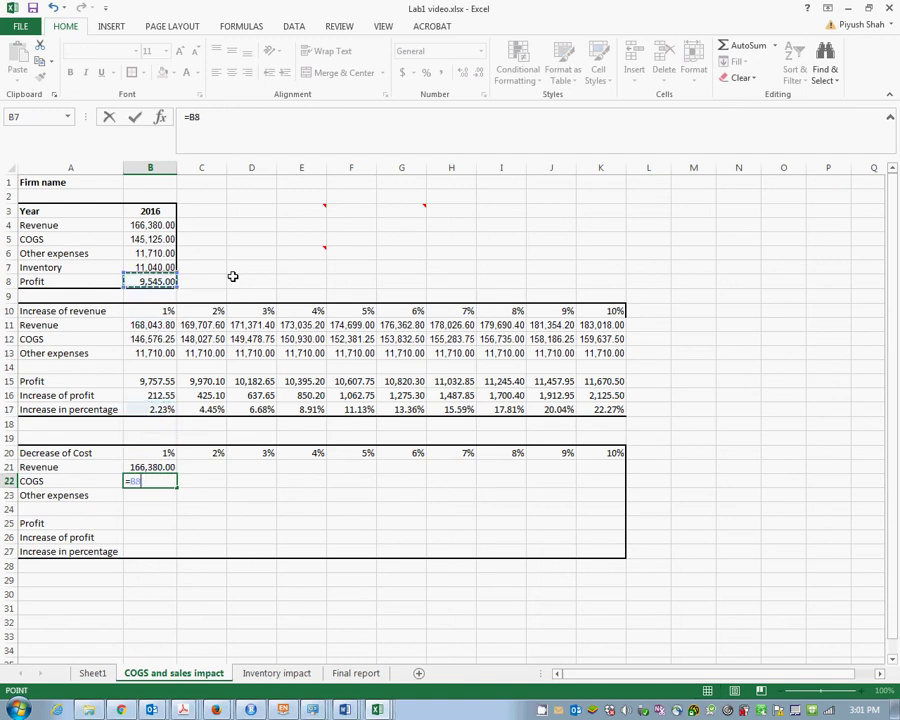
key("Up")
key("Up")
key("Up")
type("*")
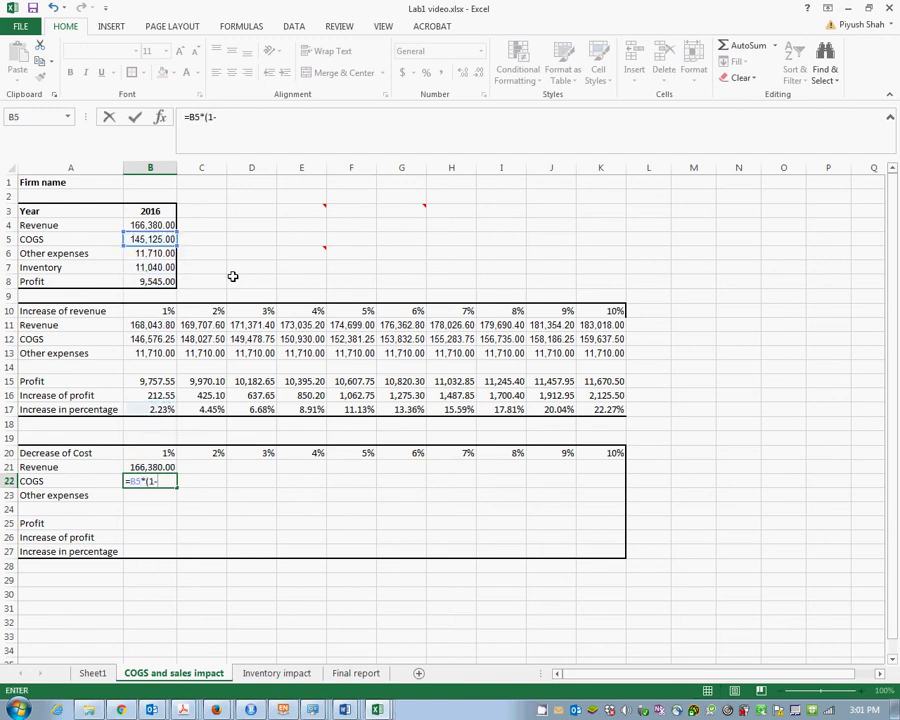
type("(1-")
key("Up")
key("Up")
key("Up")
key("Down")
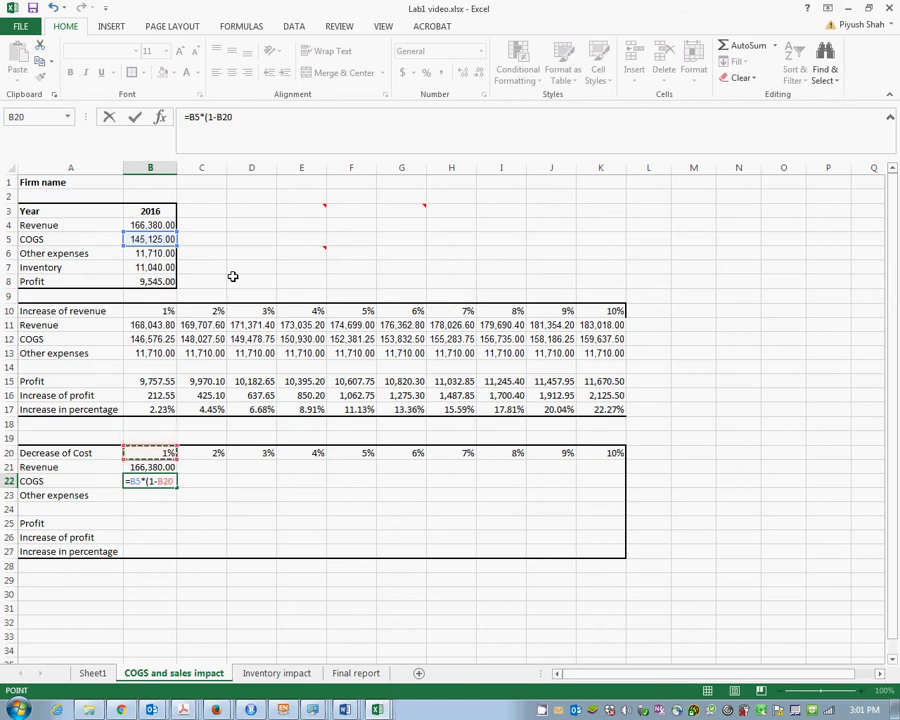
type(")")
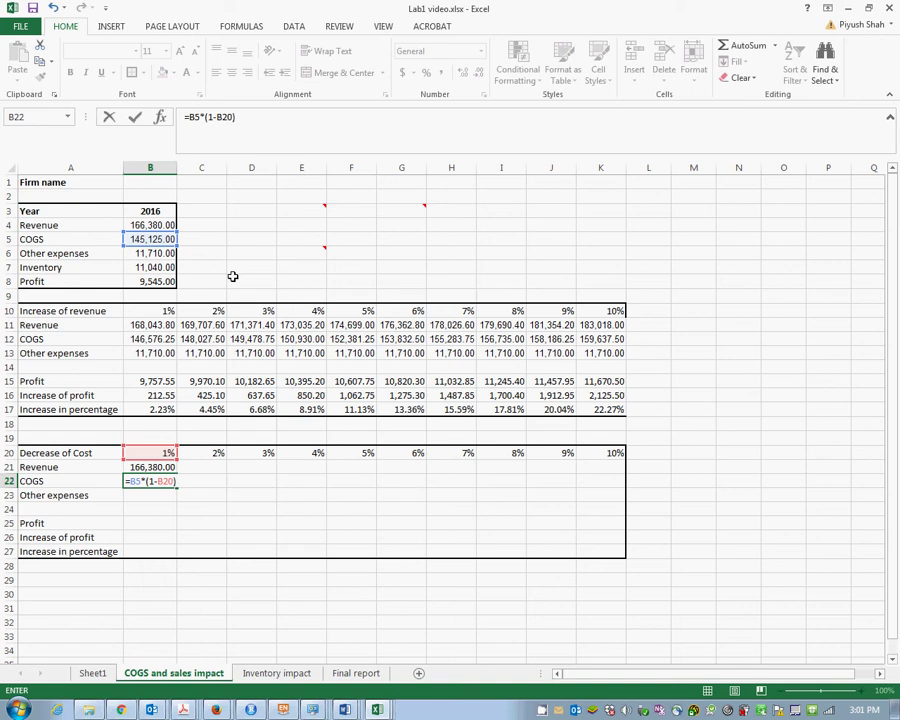
key("Return")
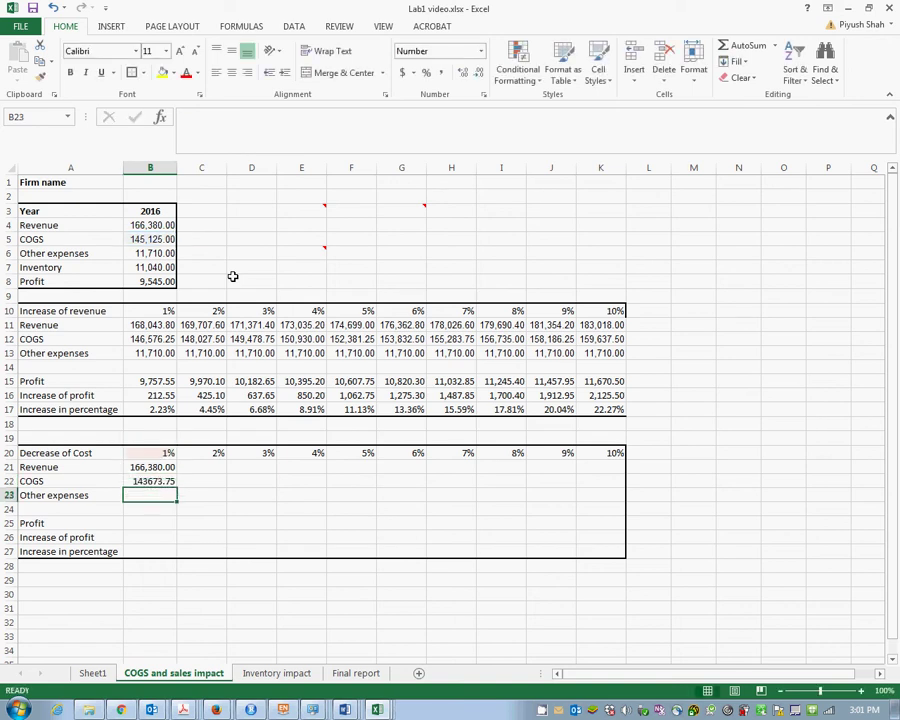
Step: Carry the 2016 other expenses into B23 of the cost-decrease table with the formula =B6
type("=")
key("Up")
key("Up")
key("Up")
key("Up")
key("Up")
key("Up")
key("Up")
key("Up")
key("Up")
key("Up")
key("Up")
key("Up")
key("Up")
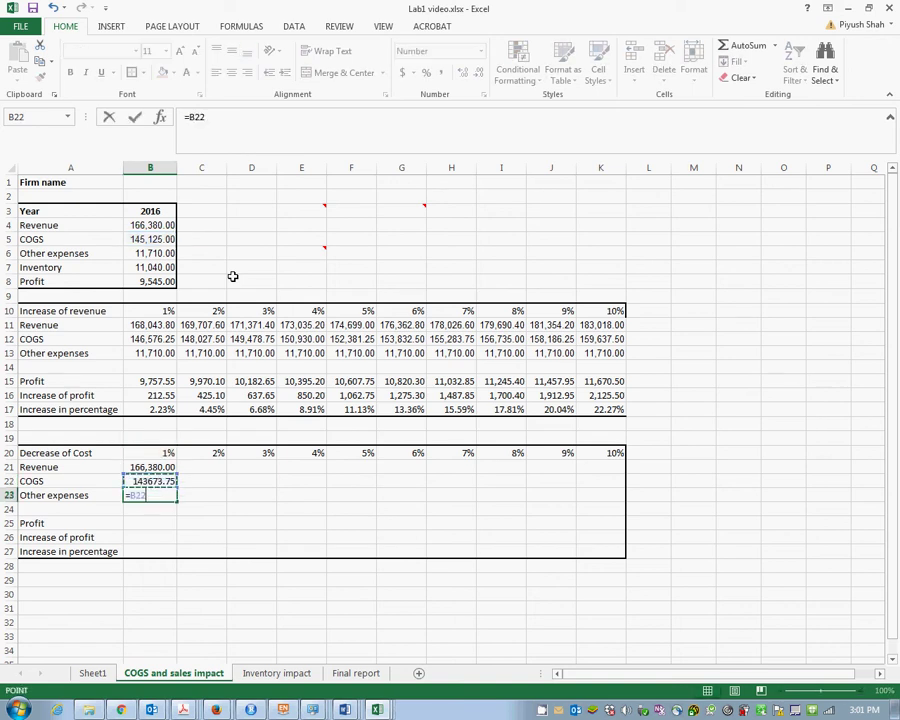
key("Up")
key("Up")
key("Up")
key("Up")
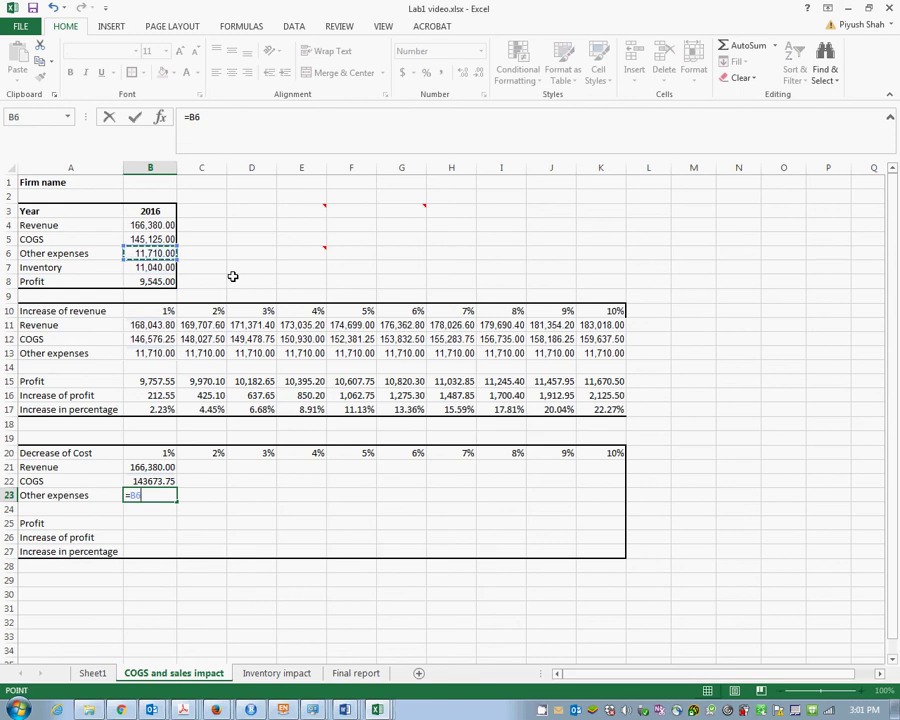
key("Return")
key("Return")
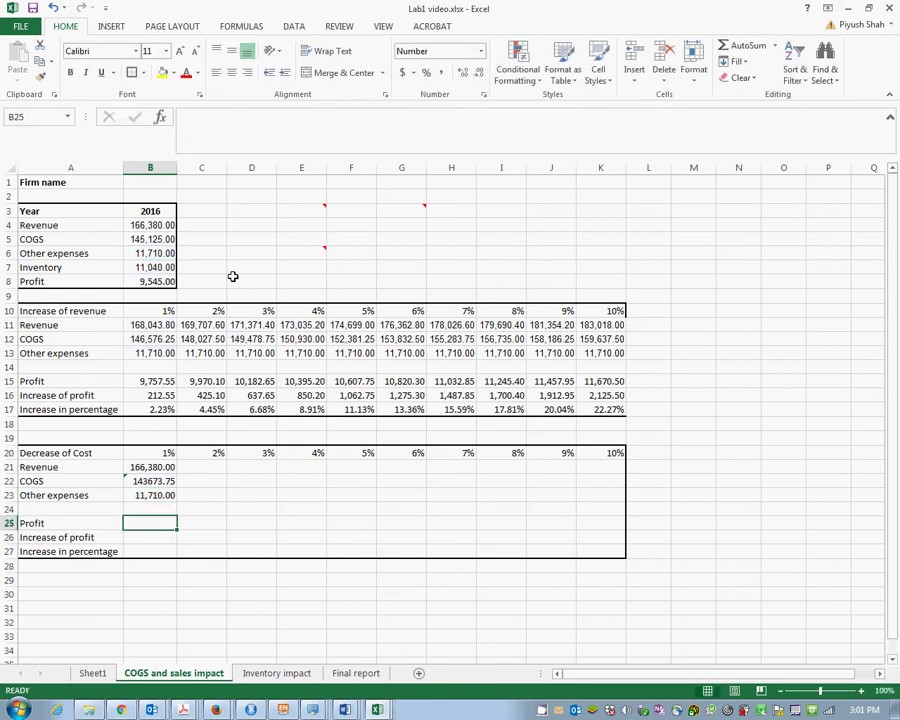
Step: Calculate the profit for the 1% cost decrease in B25 with the formula =B21-B22-B23
type("=")
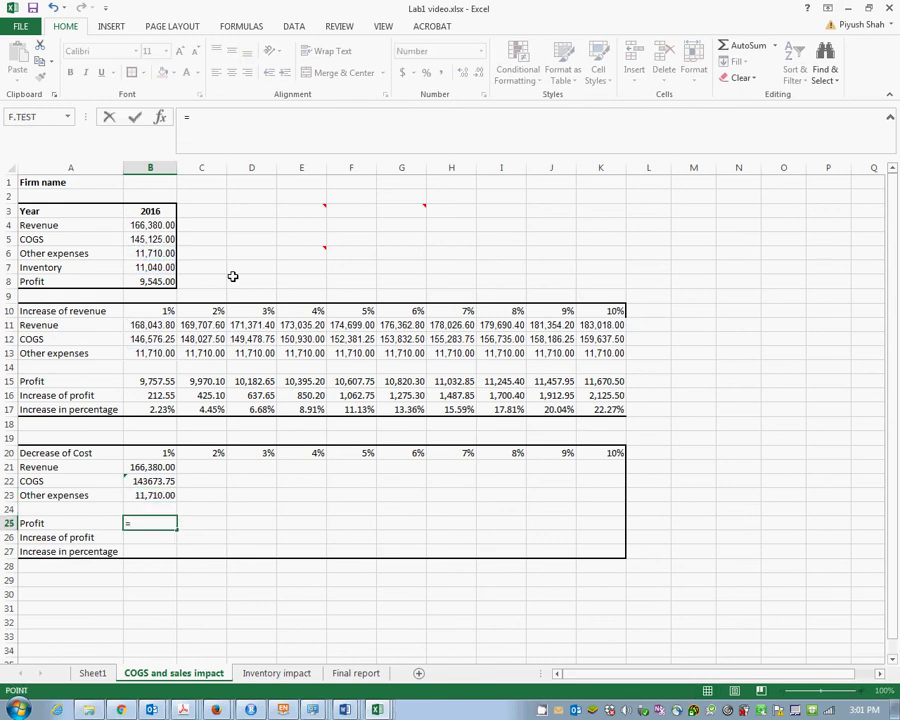
key("Up")
key("Up")
key("Up")
key("Up")
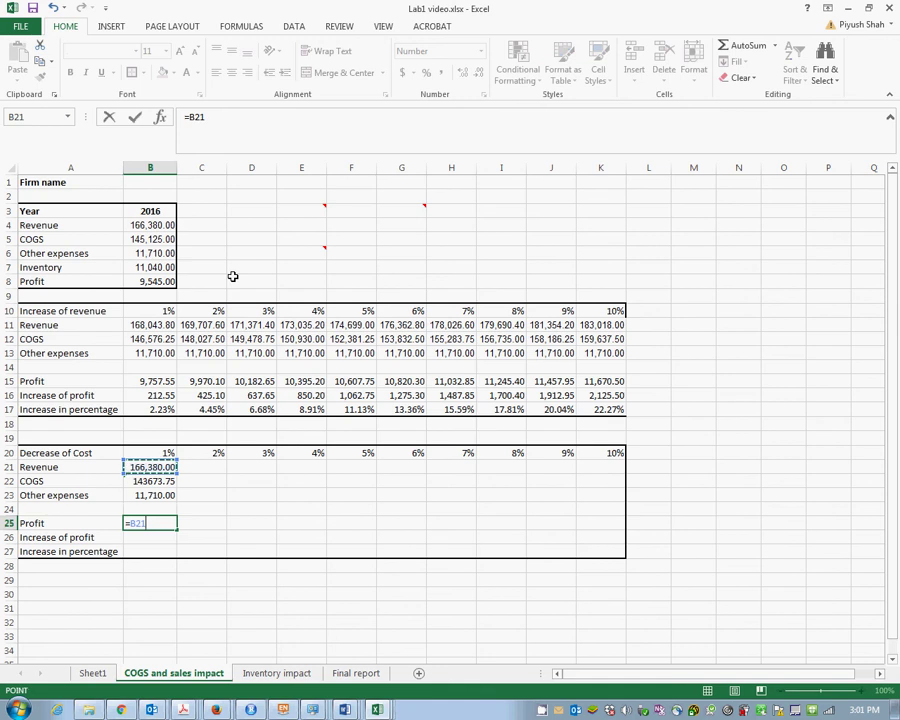
type("+")
key("Up")
key("Up")
key("Up")
type("-")
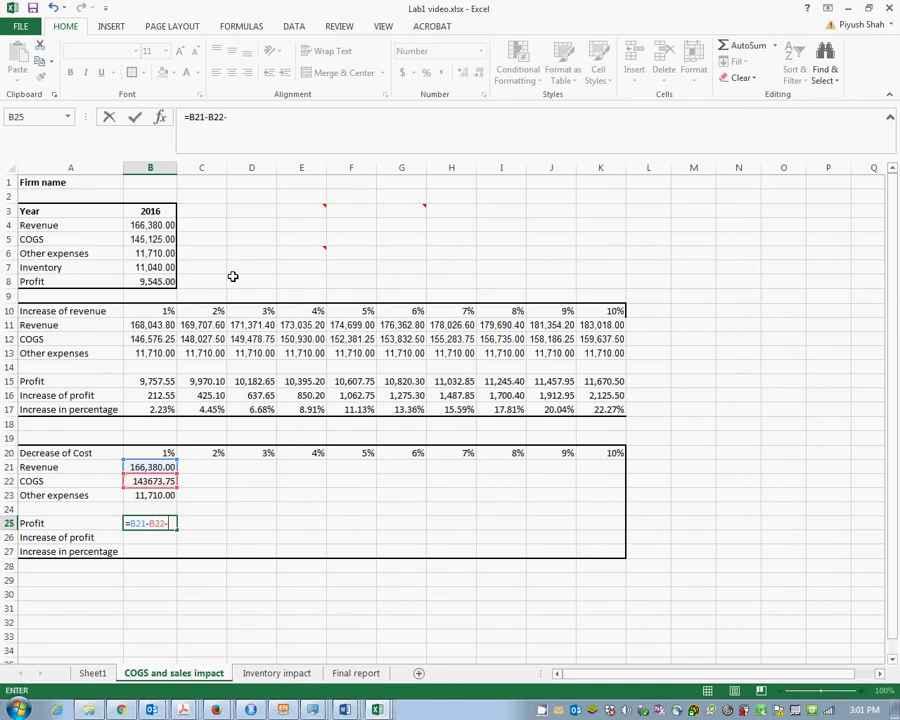
key("Up")
key("Up")
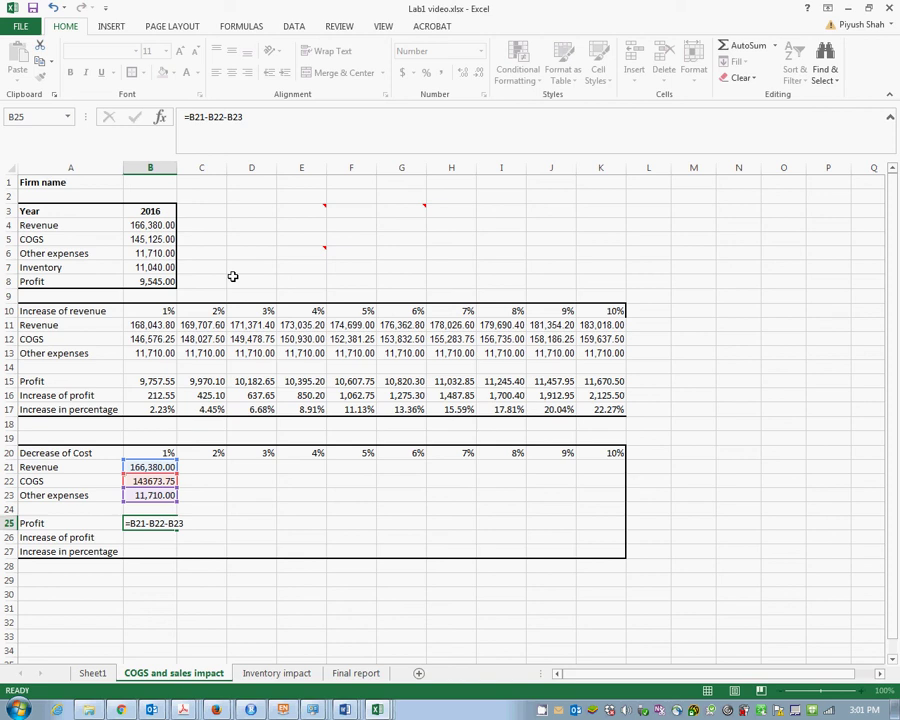
key("Return")
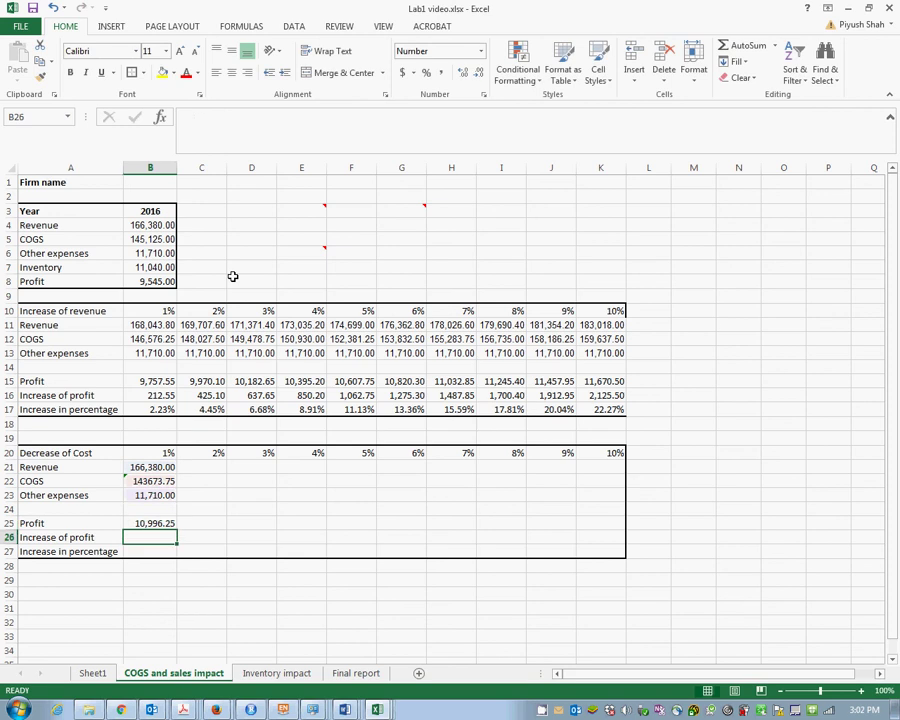
Step: Calculate the increase of profit over 2016 for the 1% cost decrease in B26 with the formula =B25-B8
type("=")
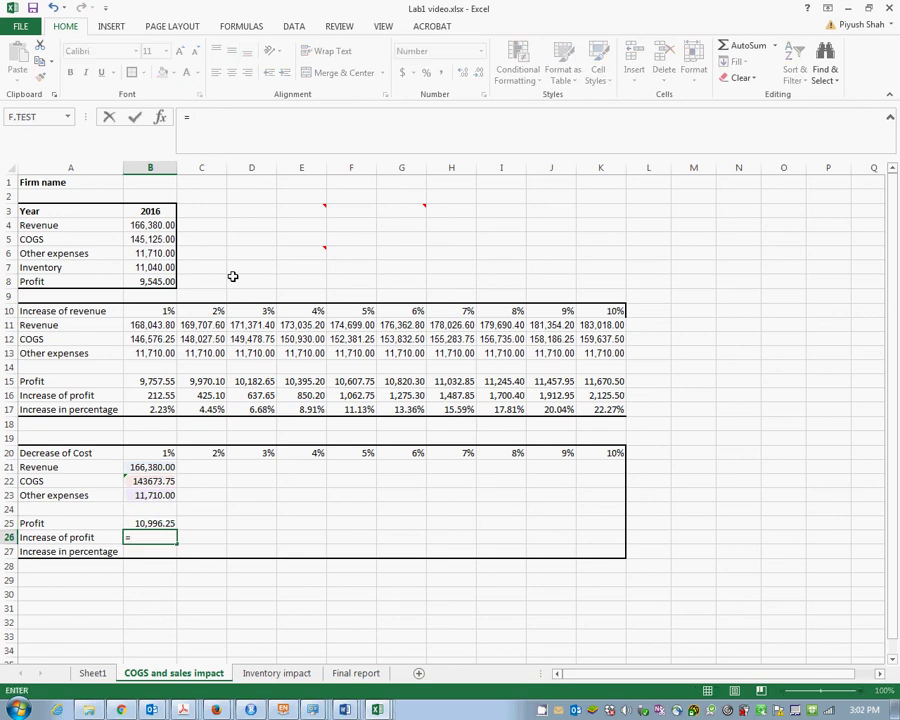
key("Up")
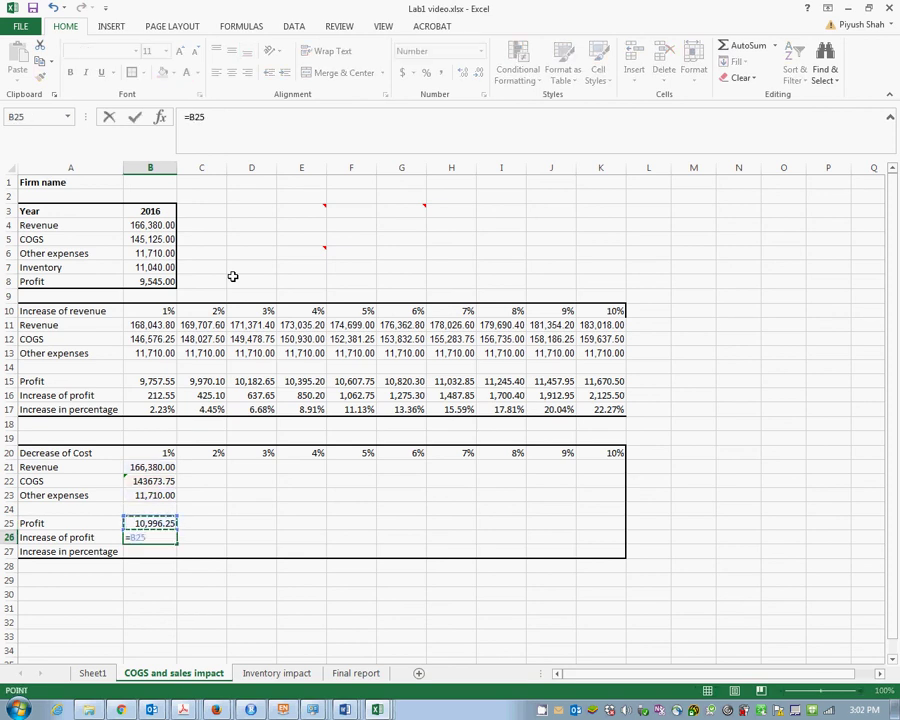
type("-")
key("Up")
key("Up")
key("Up")
key("Up")
key("Up")
key("Up")
key("Up")
key("Up")
key("Up")
key("Up")
key("Up")
key("Up")
key("Up")
key("Up")
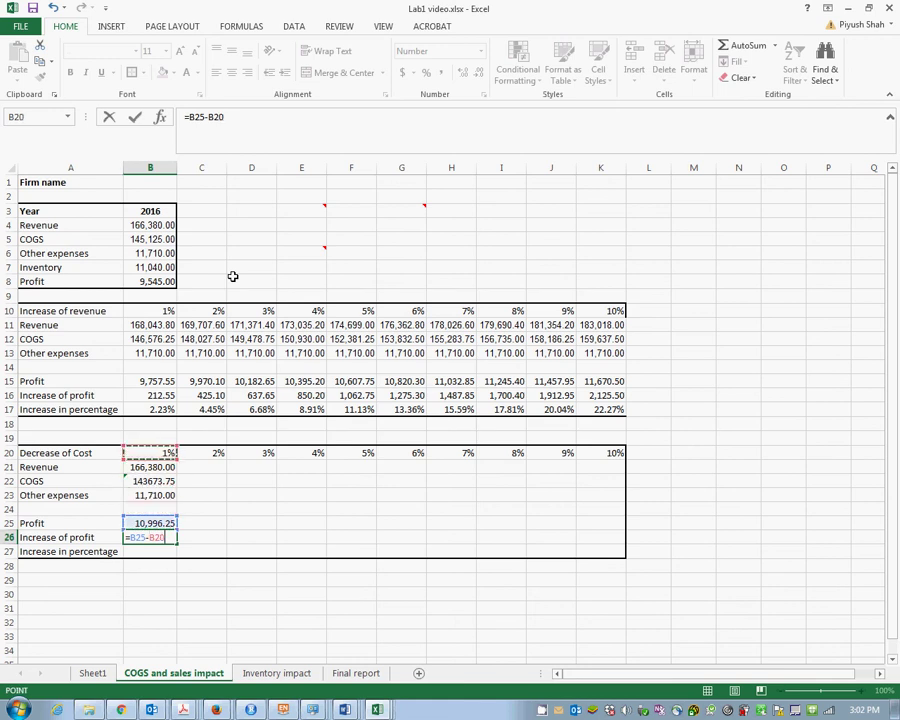
key("Up")
key("Up")
key("Up")
key("Up")
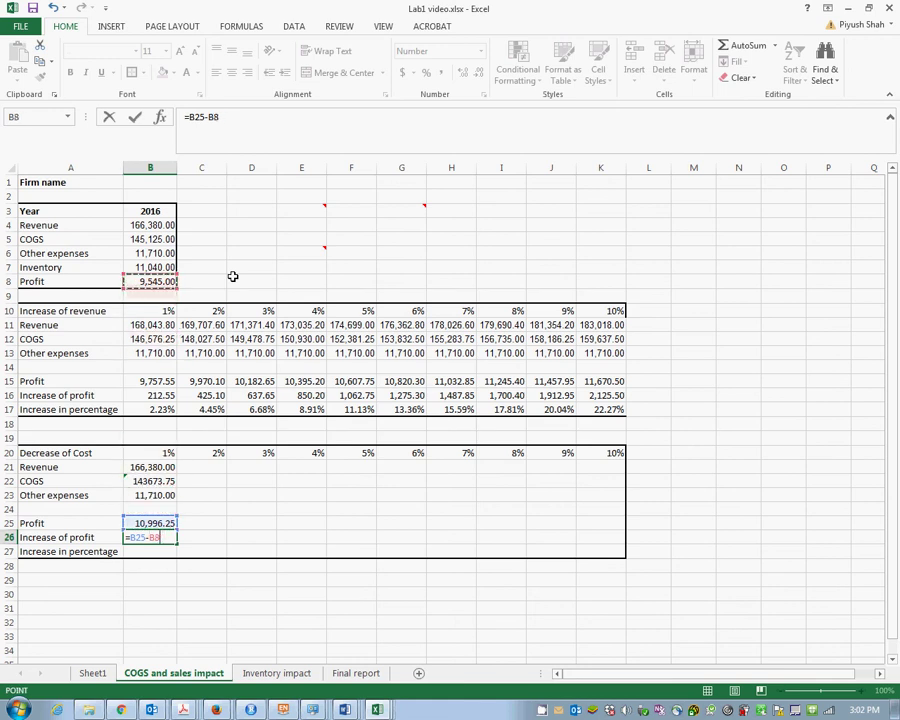
key("ctrl+Return")
key("Down")
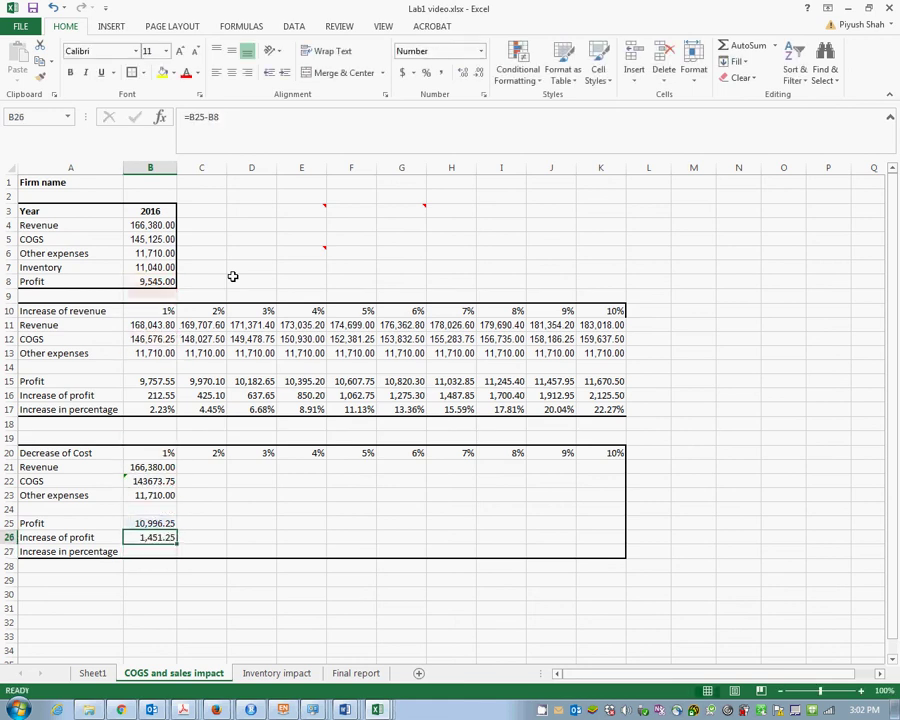
Step: Calculate the percentage increase in profit for the 1% cost decrease in B27 with the formula =B26/B8
type("=")
key("Up")
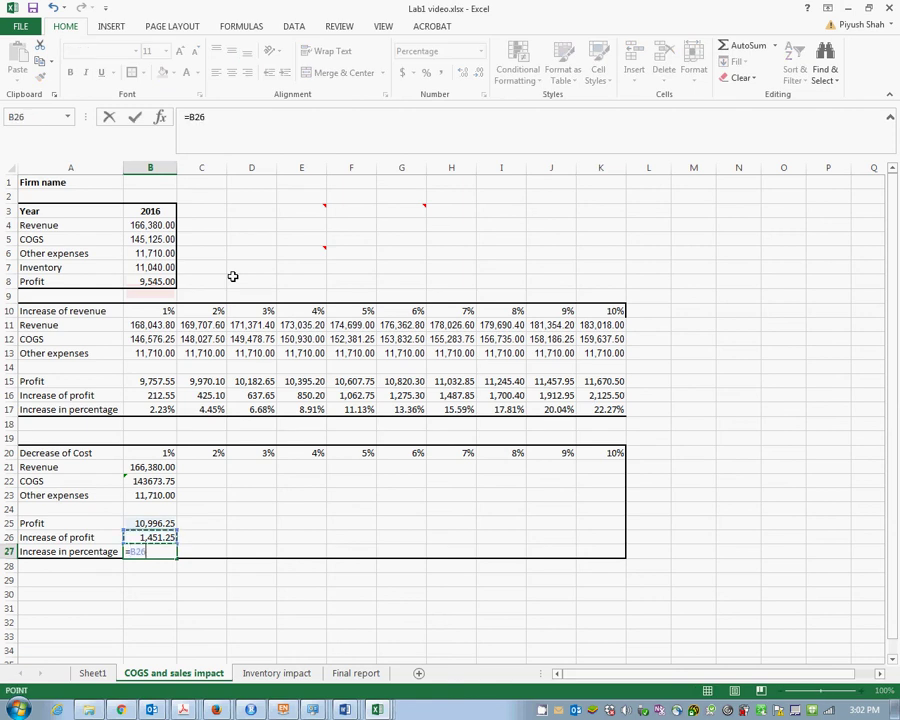
type("/")
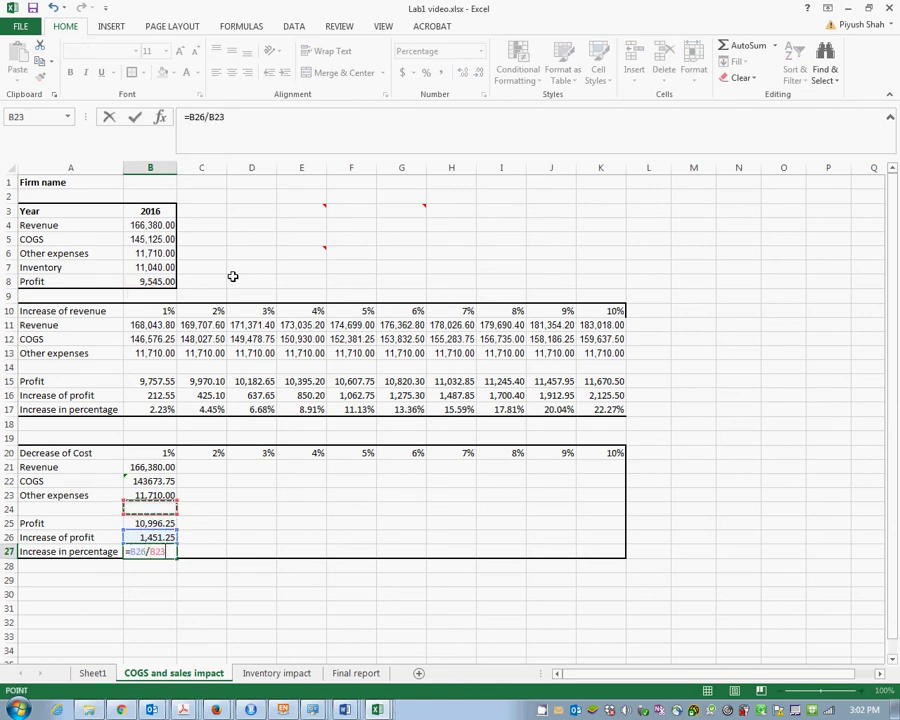
key("Up")
key("Up")
key("Up")
key("Up")
key("Up")
key("Up")
key("Up")
key("Up")
key("Up")
key("Up")
key("Up")
key("Up")
key("Up")
key("Up")
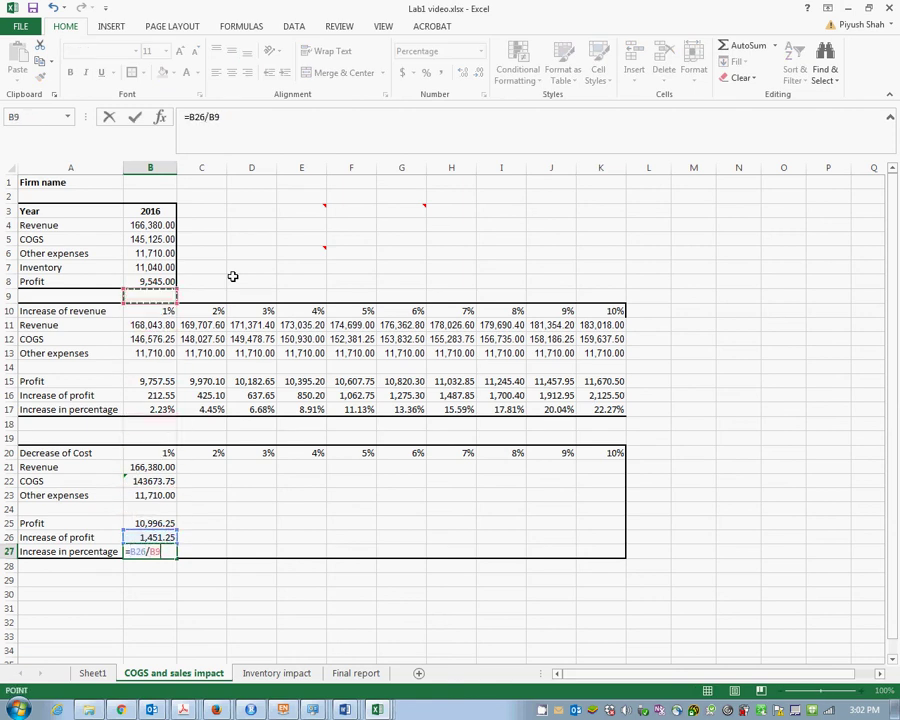
key("Up")
key("Return")
Step: Lock the column of the revenue reference in B21 so the formula reads =$B4
key("Up")
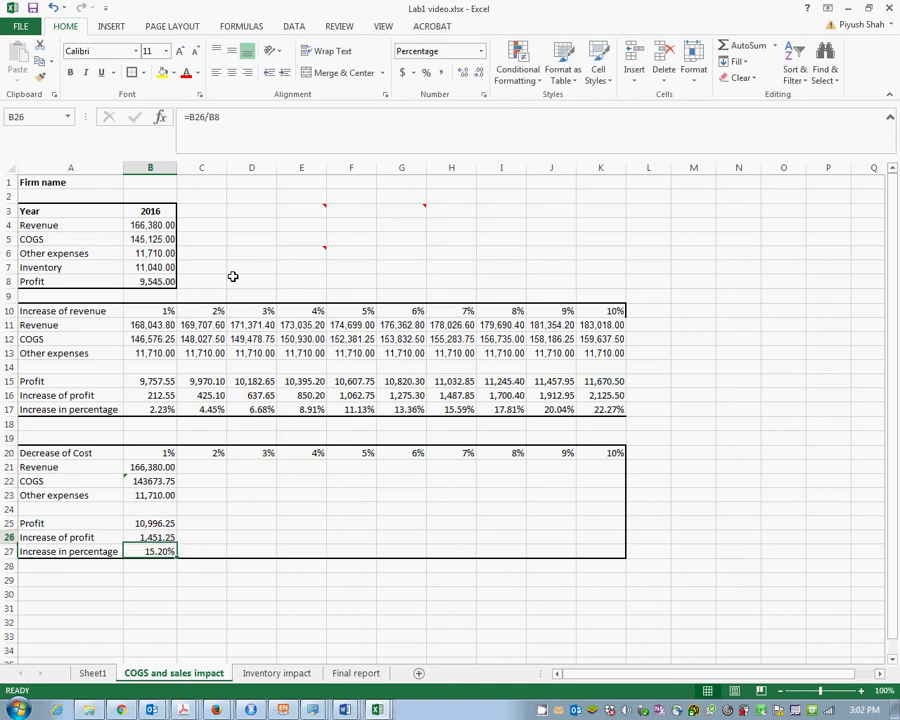
key("Up")
key("Up")
key("Up")
key("Up")
key("Up")
key("Up")
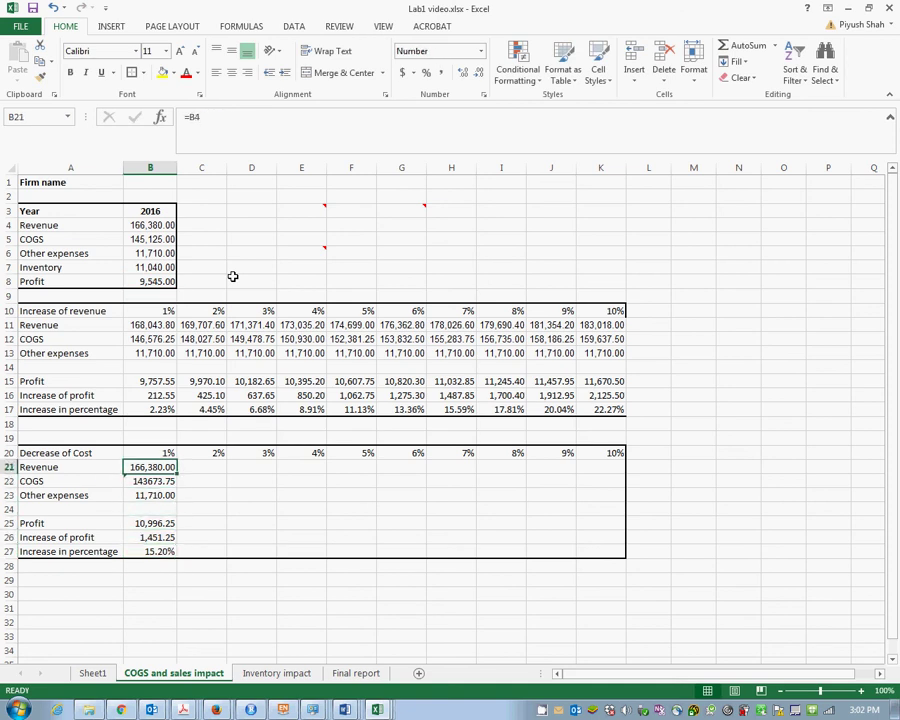
key("shift+Down")
key("shift+Down")
key("shift+Down")
key("shift+Down")
key("shift+Down")
key("shift+Down")
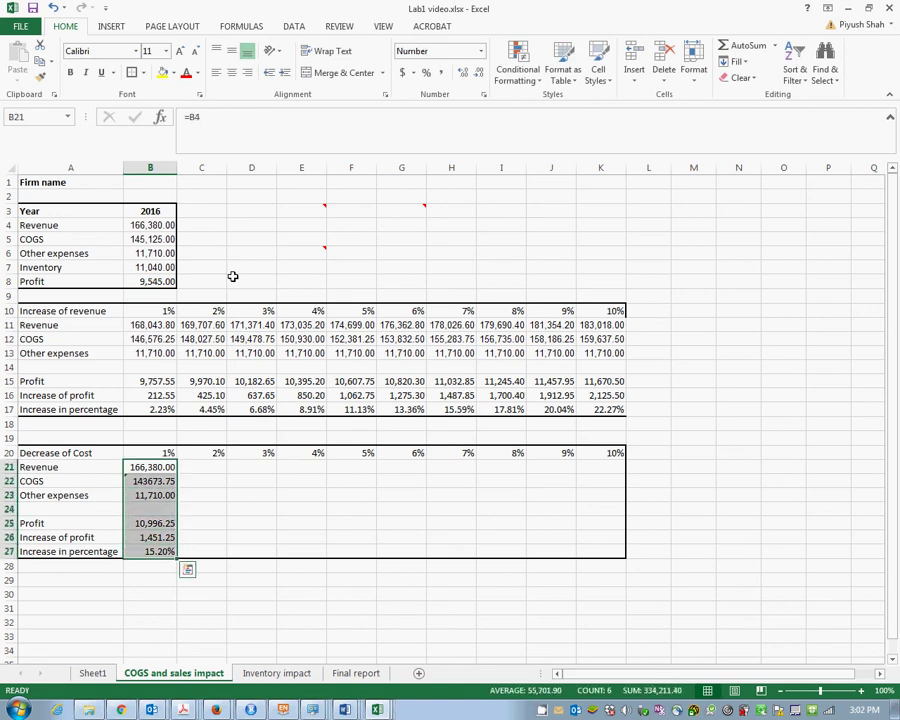
key("F2")
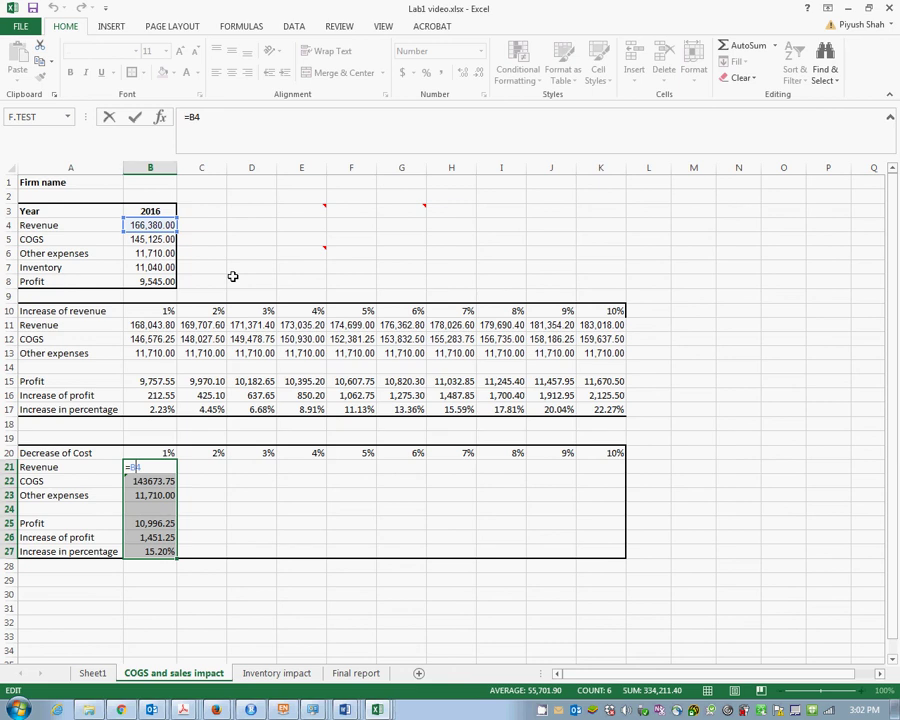
key("F4")
key("F4")
key("F4")
key("Return")
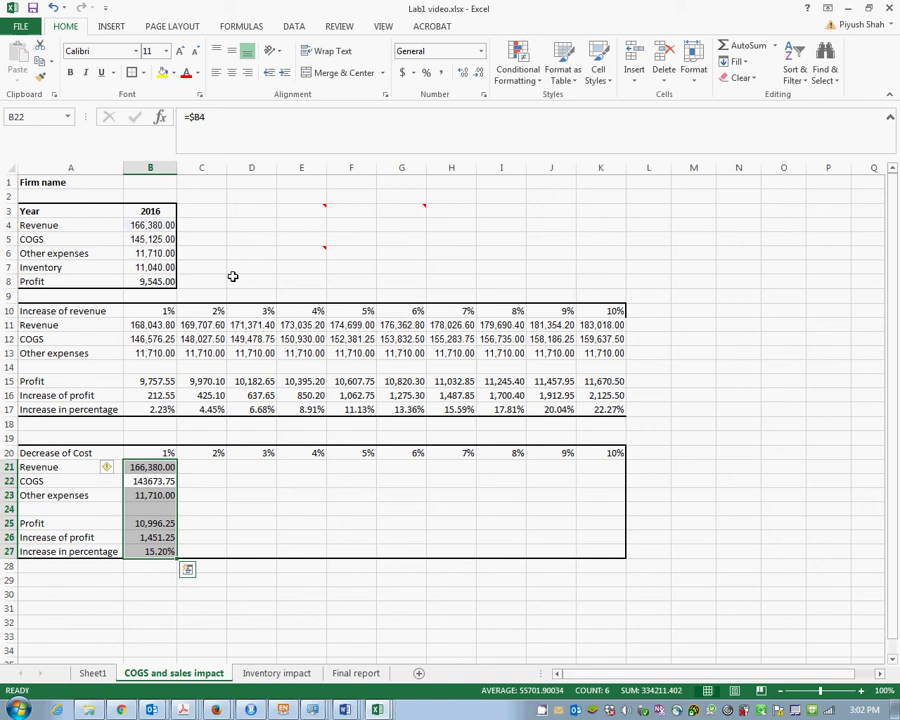
Step: Lock the column of the 2016 COGS reference in B22 so the formula reads =$B5*(1-B20)
key("F2")
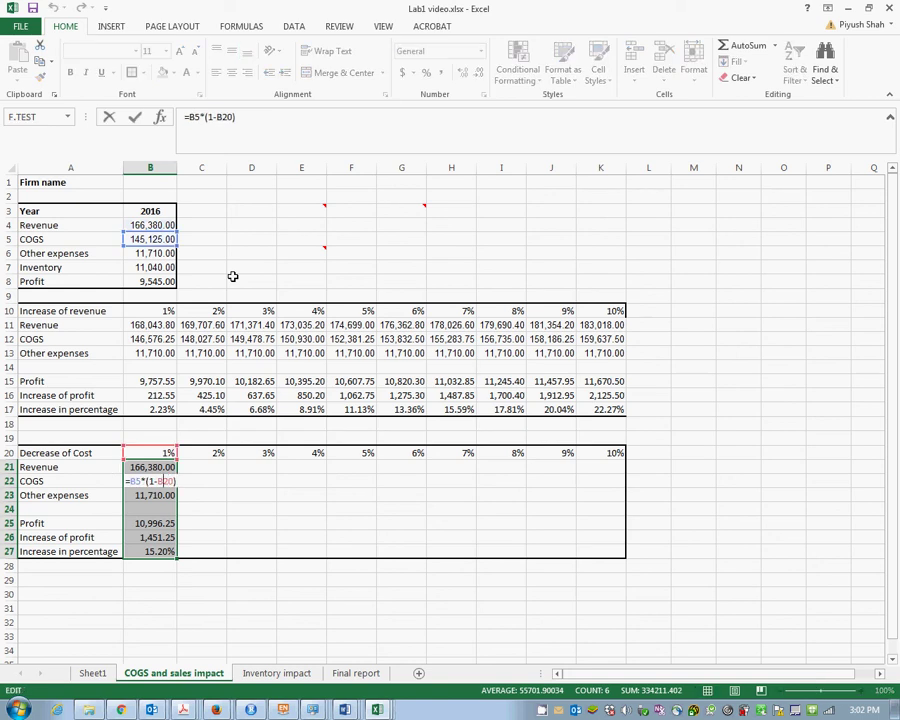
key("Home")
key("Right")
type("$")
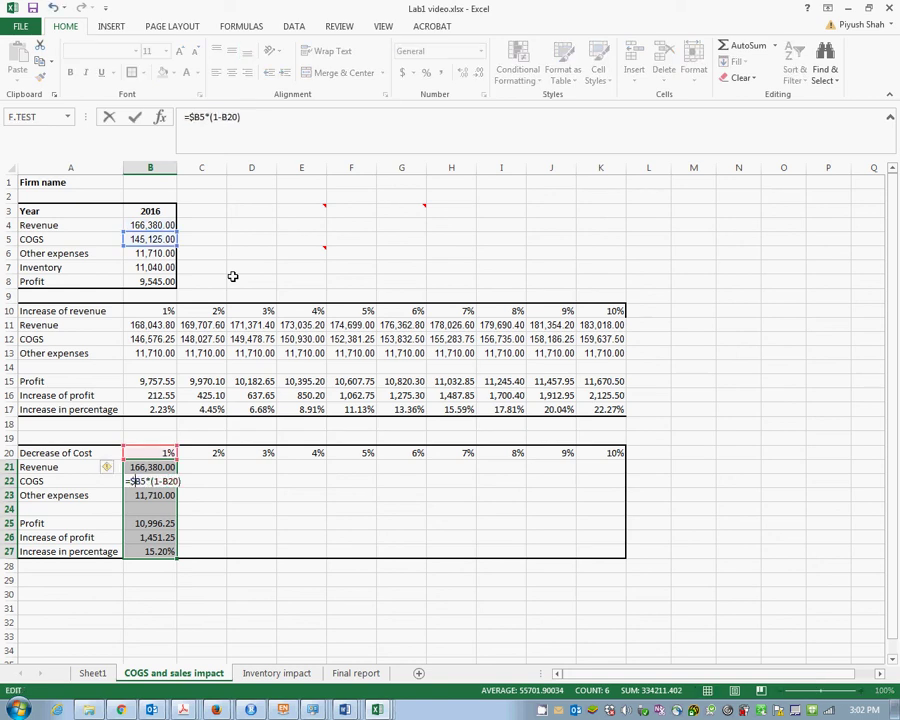
key("Return")
Step: Lock the column of the other expenses reference in B23 so the formula reads =$B6
key("F2")
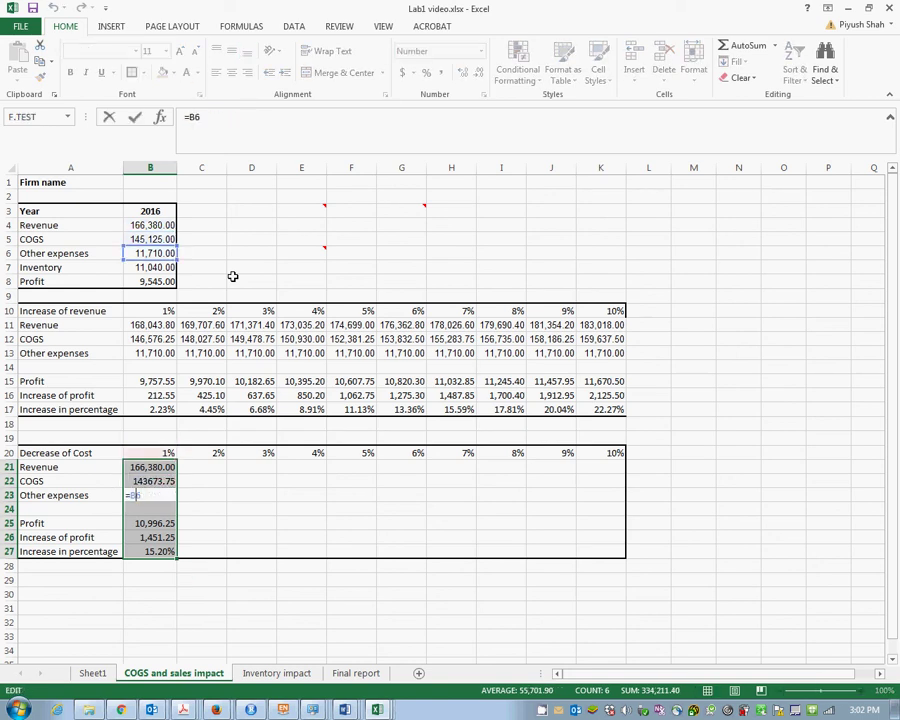
key("Return")
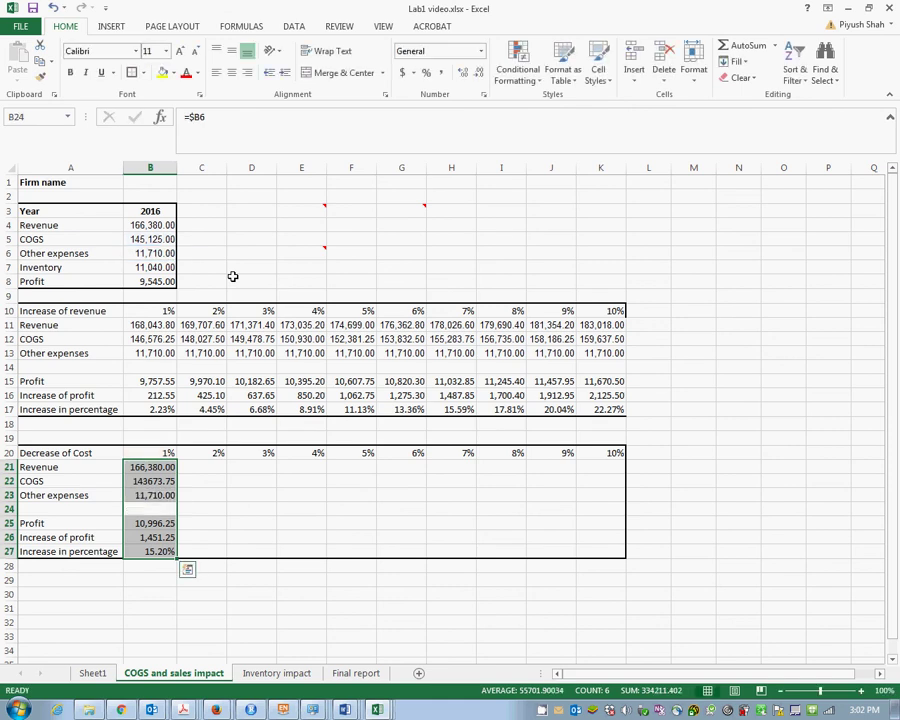
key("Return")
key("Return")
Step: Lock the column of the 2016 profit reference in both increase formulas, making B26 =B25-$B8 and B27 =B26/$B8
key("F2")
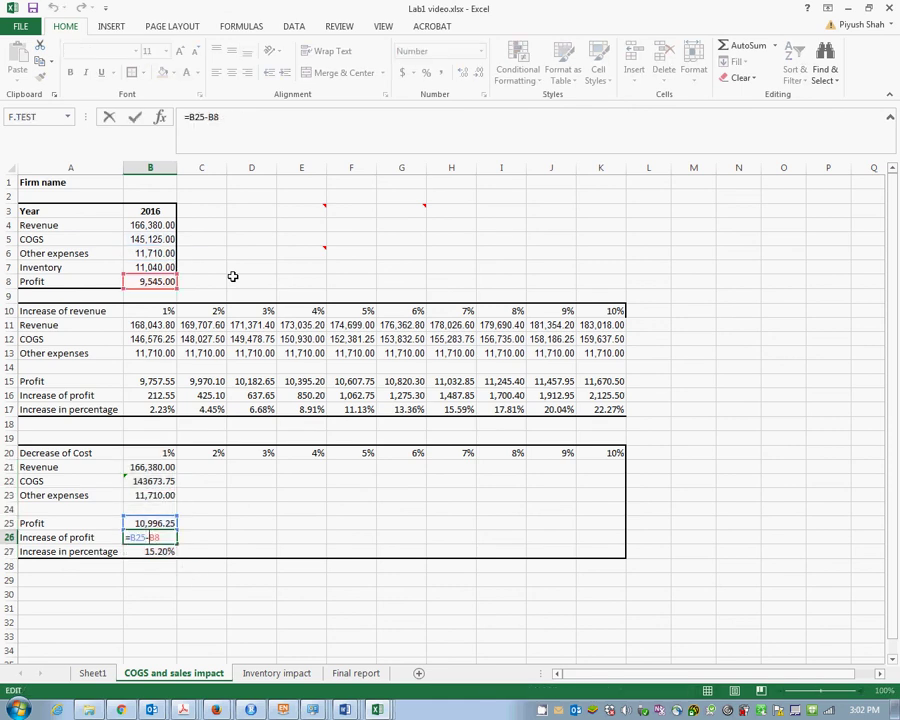
key("Return")
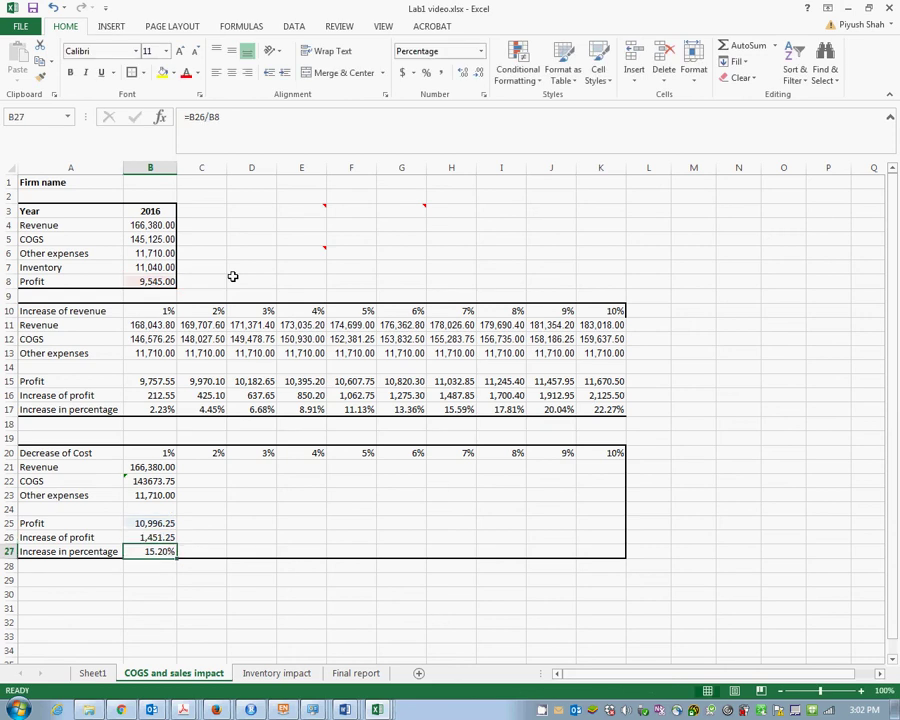
key("F2")
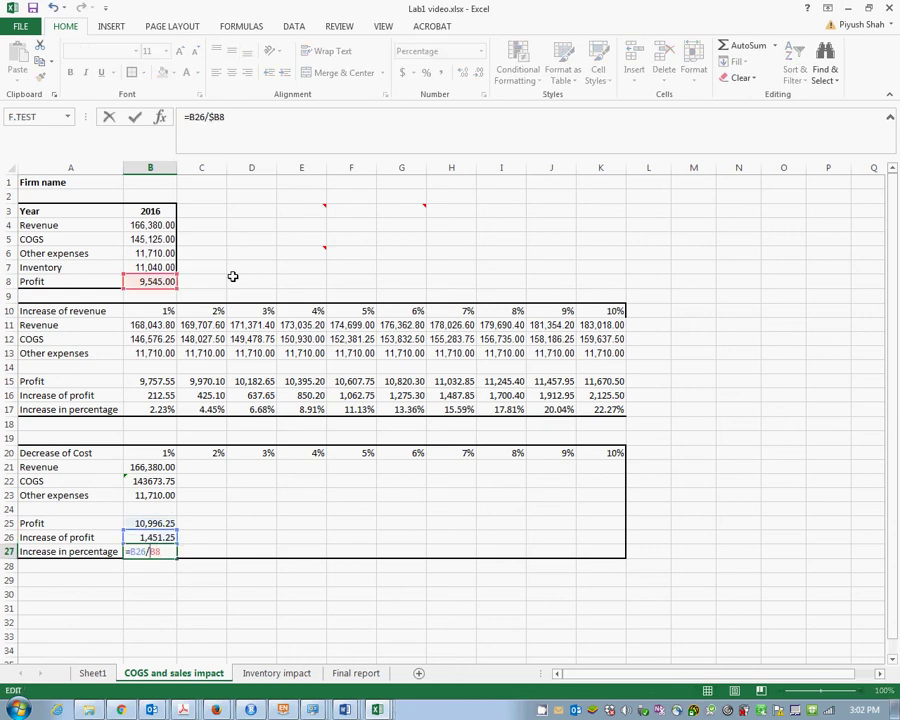
key("F4")
key("F4")
key("F4")
key("Return")
Step: Check the edited formulas up and down the 1% column of the cost-decrease table
key("Up")
key("Up")
key("Up")
key("Up")
key("Up")
key("Up")
key("Up")
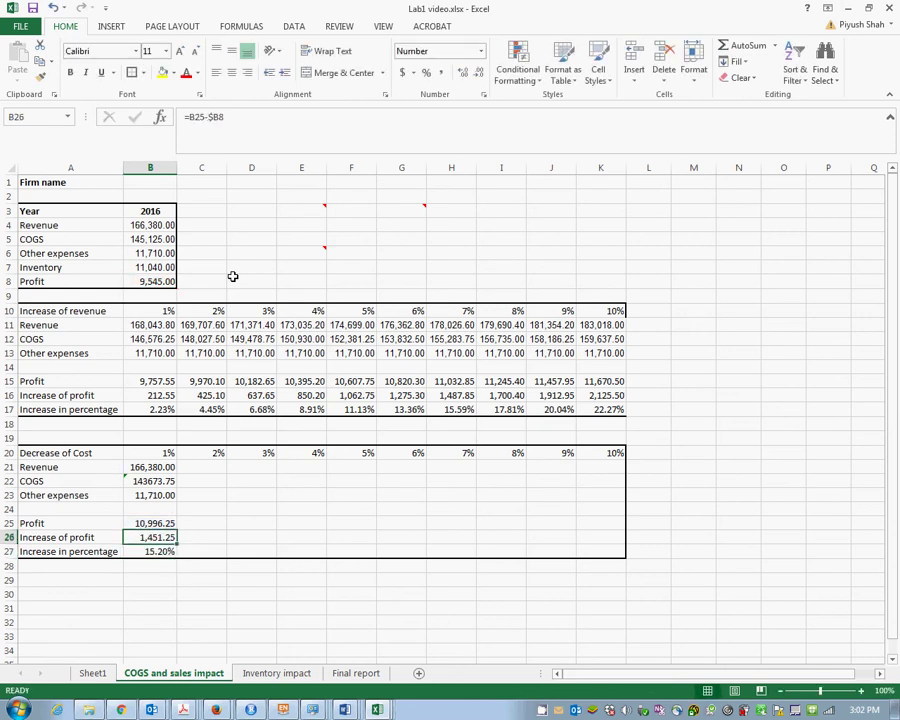
key("Down")
key("Down")
key("Down")
key("Down")
key("Down")
key("Down")
key("Down")
key("Down")
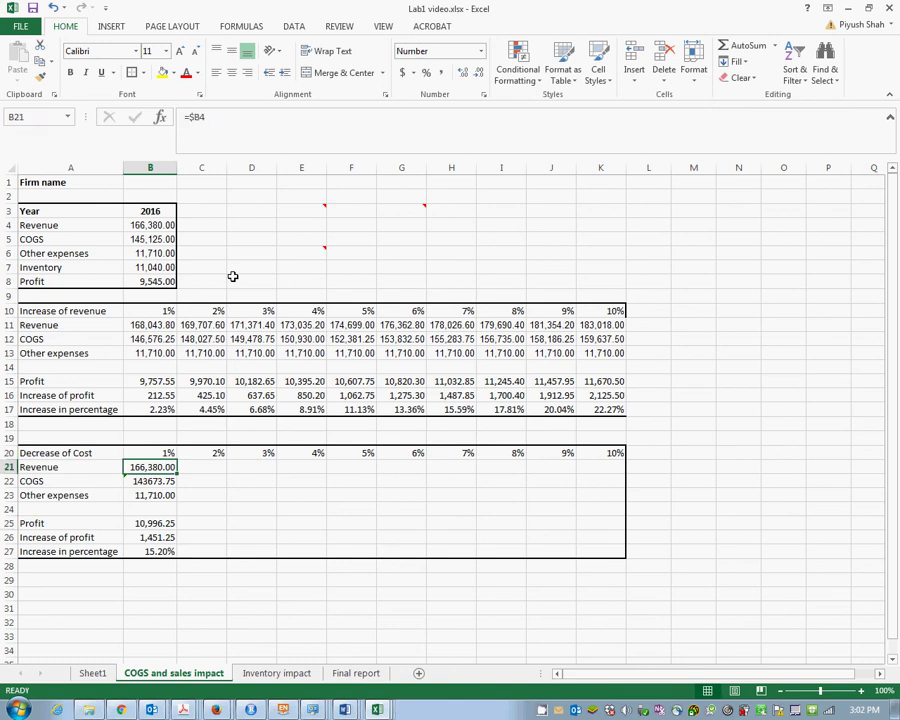
key("Up")
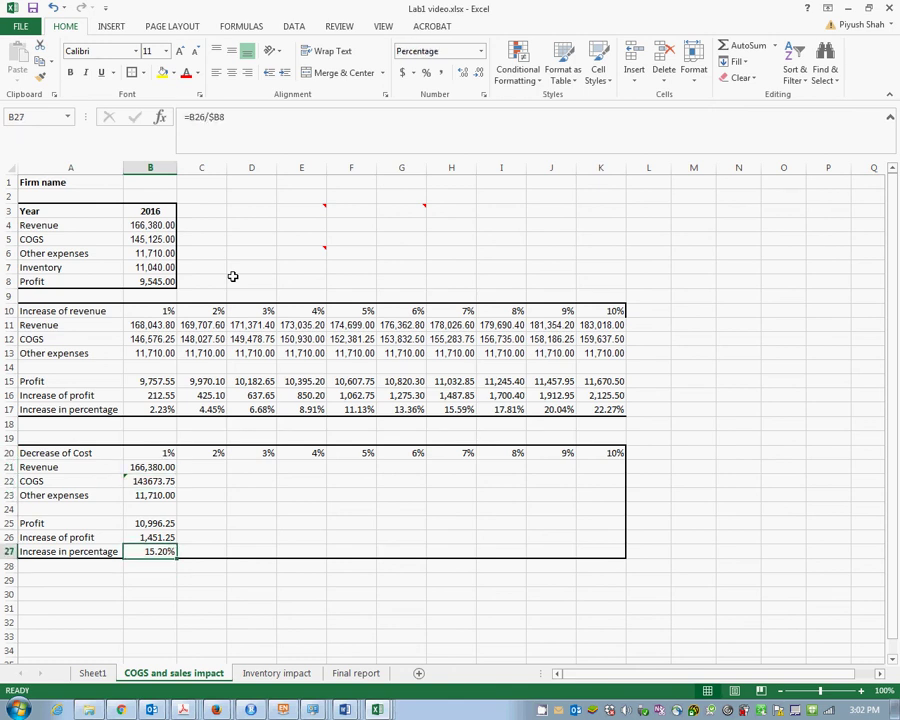
Step: Copy the 1% column formulas in B21:B27 across the 2% to 10% columns, C21:K27, of the cost-decrease table
key("Up")
key("Up")
key("Up")
key("Up")
key("Up")
key("Up")
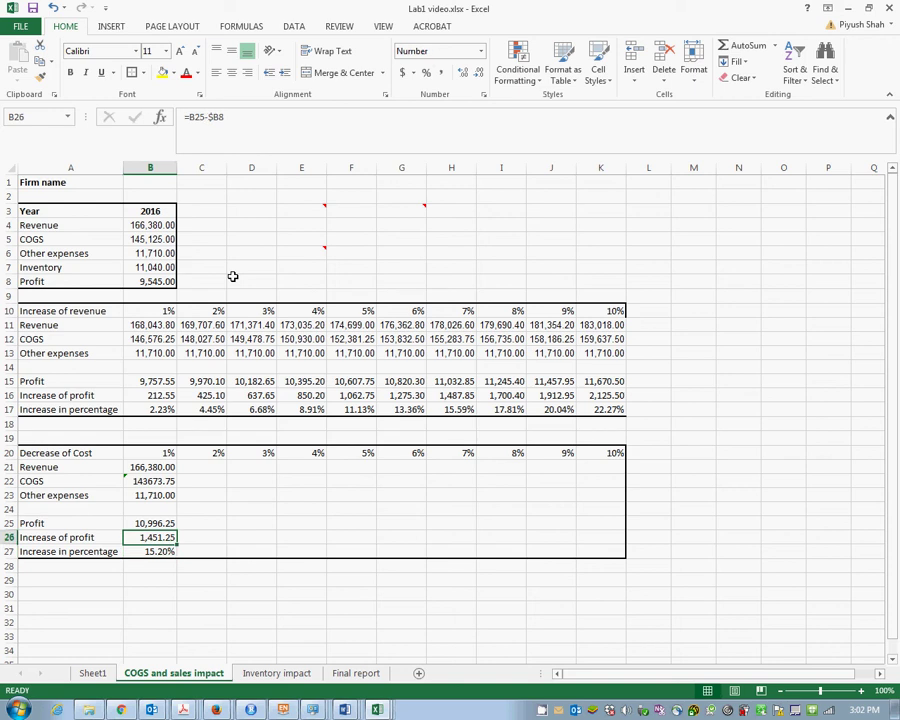
key("shift+Down")
key("shift+Down")
key("shift+Down")
key("shift+Down")
key("shift+Down")
key("shift+Down")
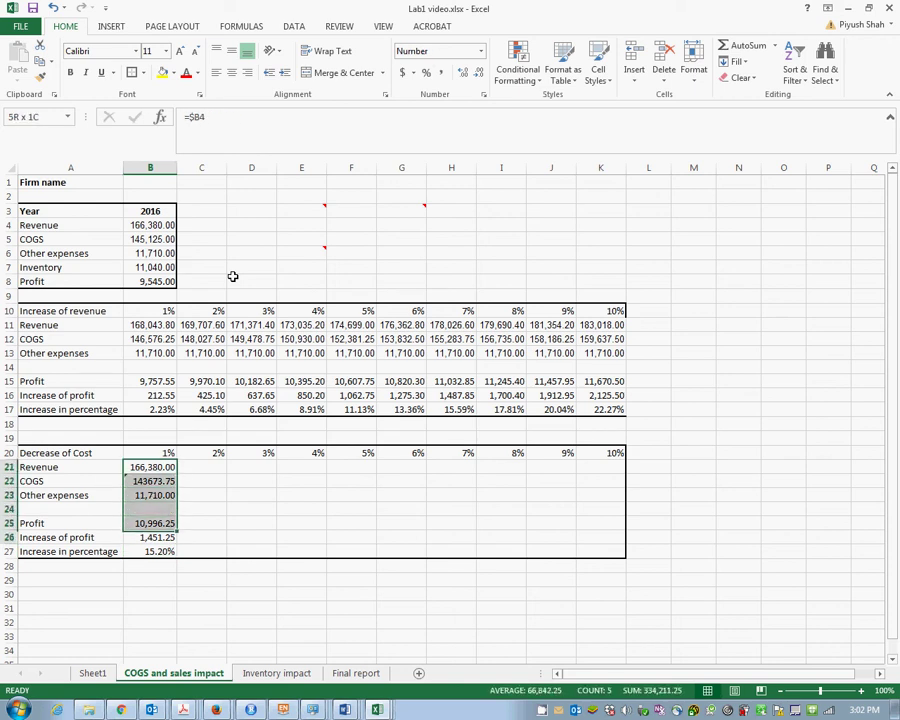
key("ctrl+c")
key("Right")
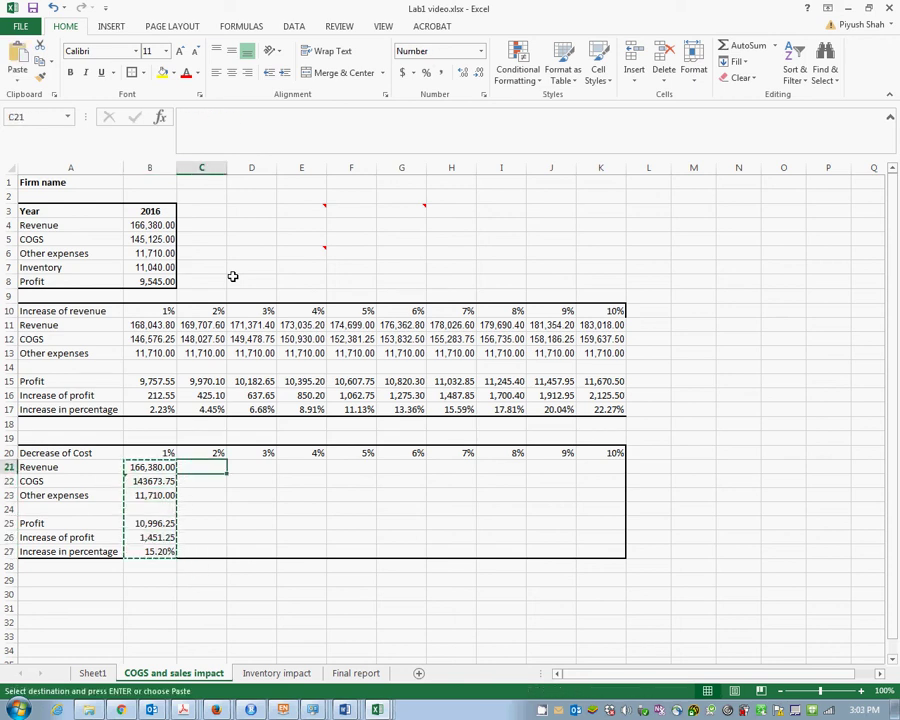
key("shift+Right")
key("shift+Right")
key("shift+Right")
key("shift+Right")
key("shift+Right")
key("shift+Right")
key("shift+Right")
key("shift+Right")
key("ctrl+v")
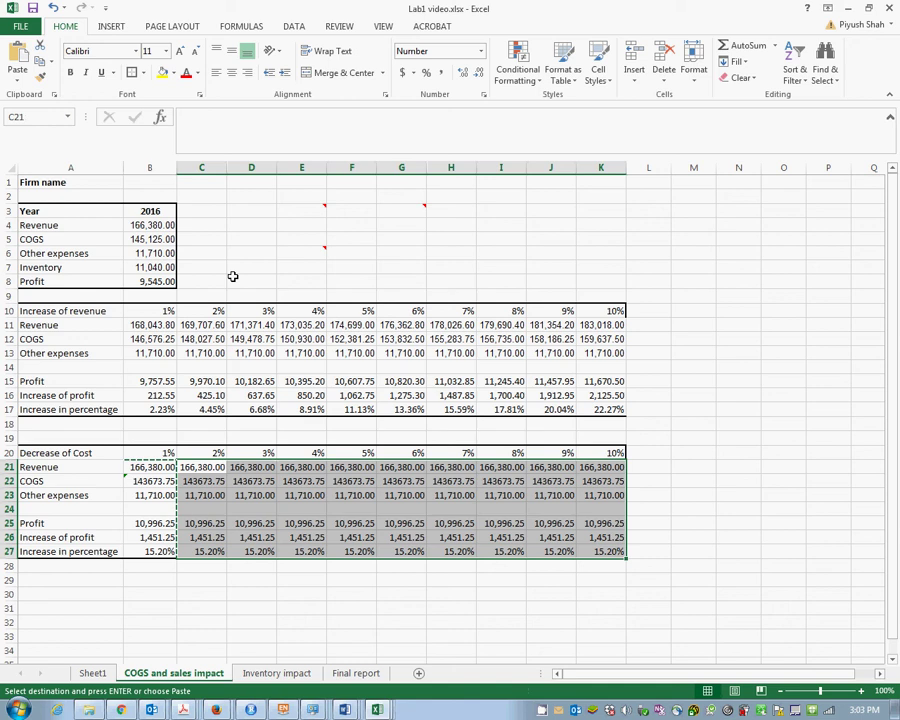
key("Escape")
Step: Review the copied formulas across the cost-decrease table and down its 10% column
key("Down")
key("Down")
key("Down")
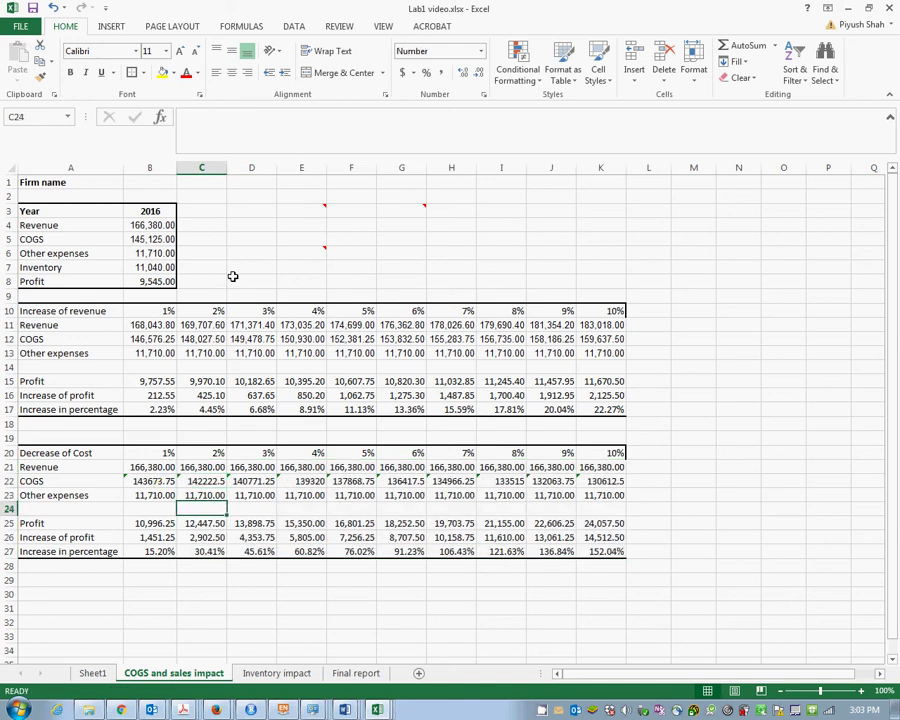
key("Right")
key("Right")
key("Right")
key("Right")
key("Right")
key("Right")
key("Up")
key("Up")
key("Up")
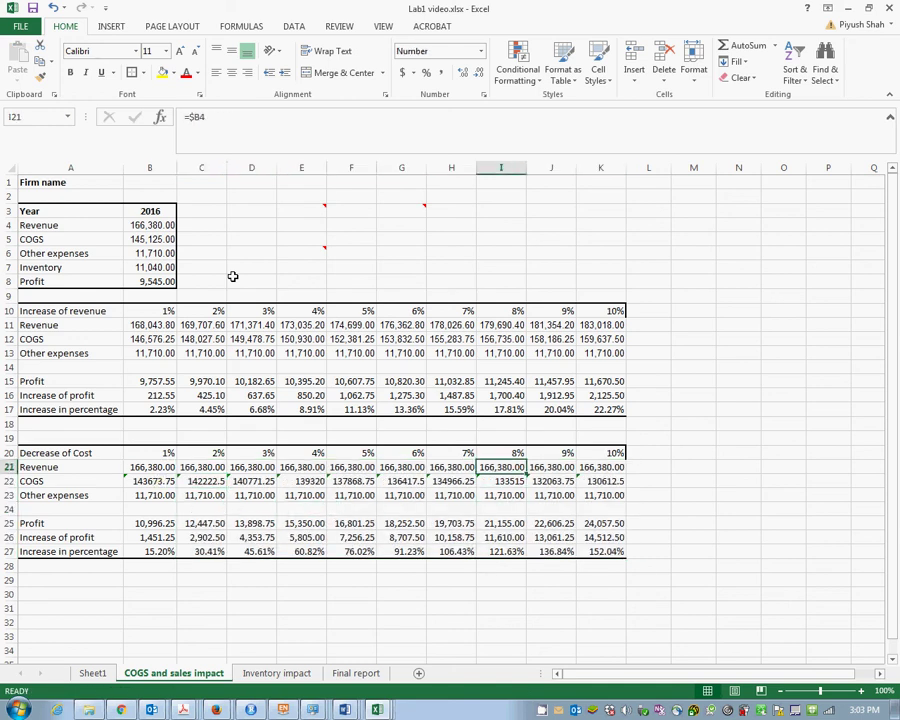
key("Right")
key("Right")
key("Up")
key("Down")
key("Down")
key("Down")
key("Down")
key("Down")
key("Down")
key("Down")
key("Down")
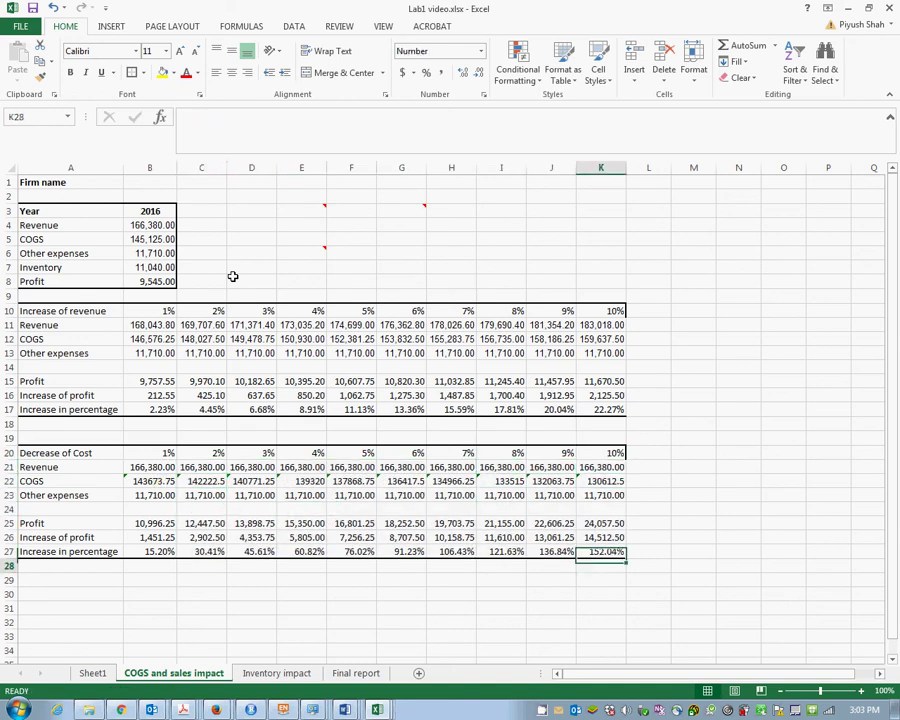
Step: Copy the revenue table's percentage increases B17:K17 into the Sales impact on profit row of the Final report sheet, B2:K2, as values only
key("Up")
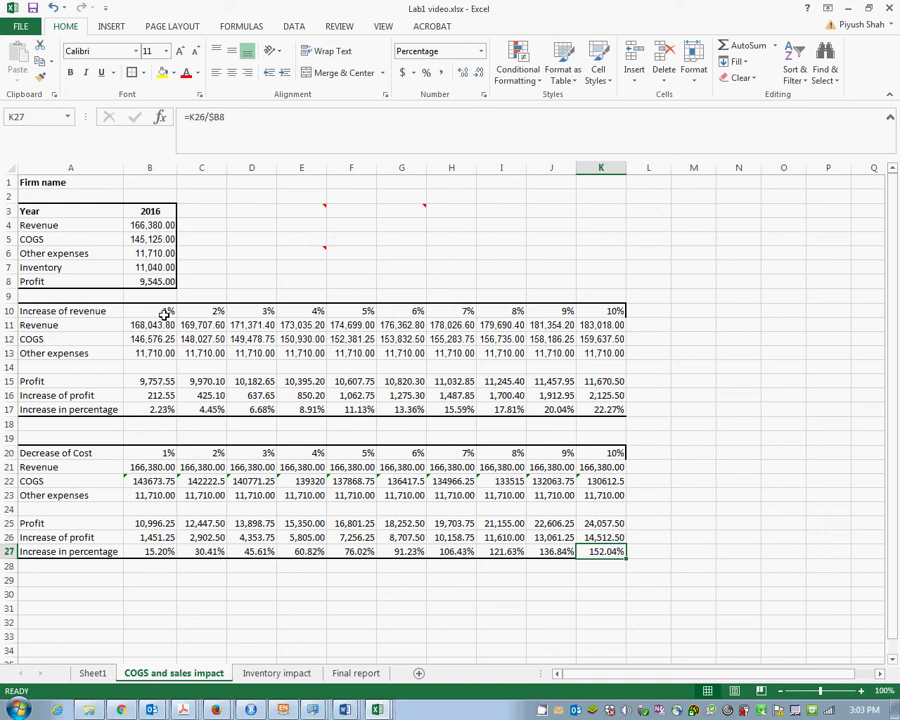
left_click(84, 408)
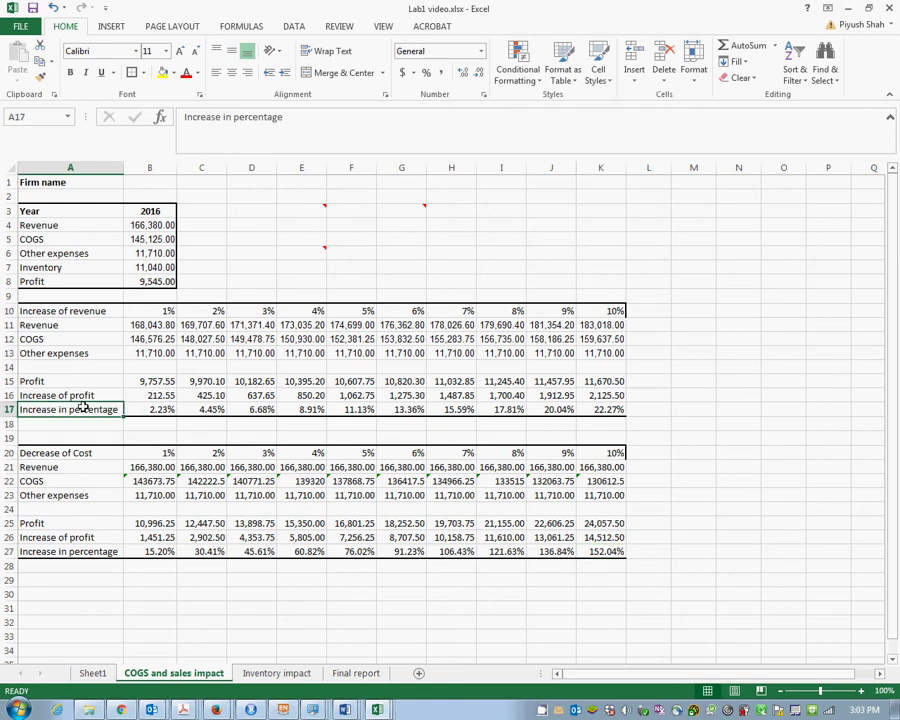
key("Right")
key("shift+Right")
key("shift+Right")
key("shift+Right")
key("shift+Right")
key("shift+Right")
key("shift+Right")
key("shift+Right")
key("shift+Right")
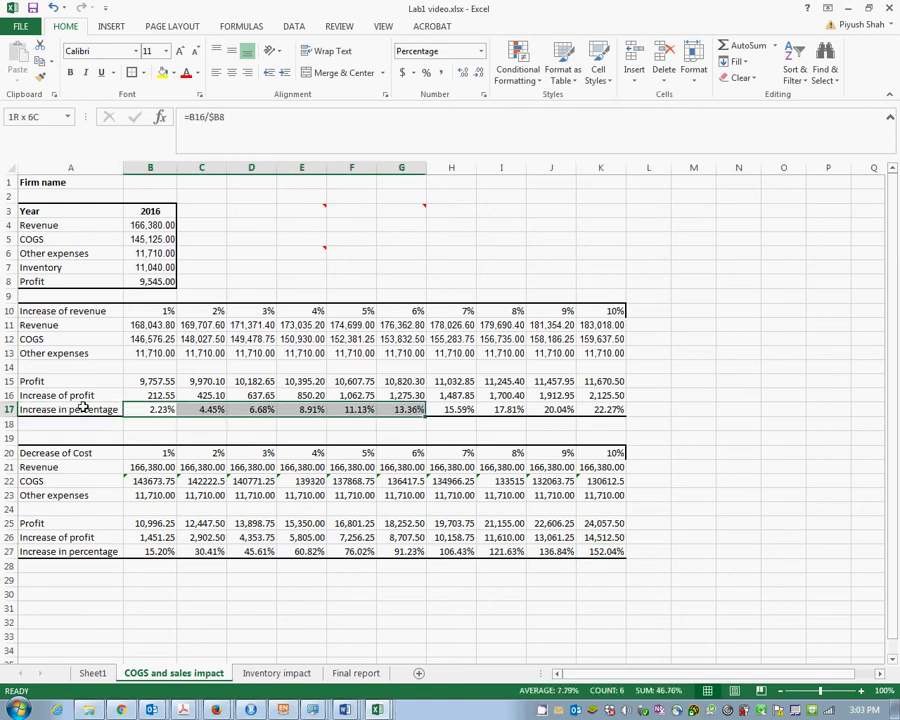
key("shift+Right")
key("ctrl+c")
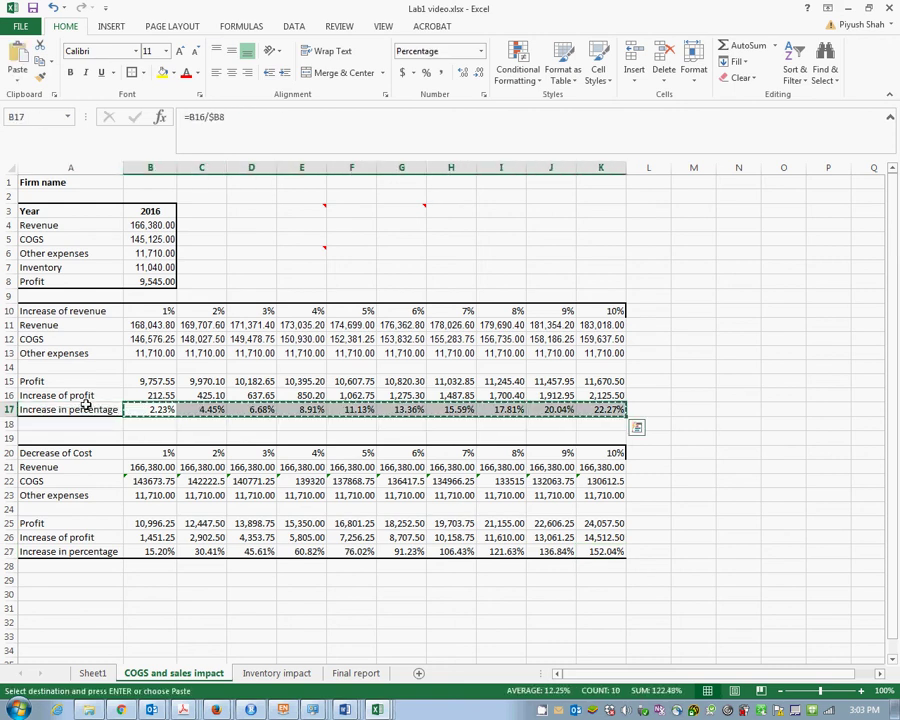
left_click(358, 673)
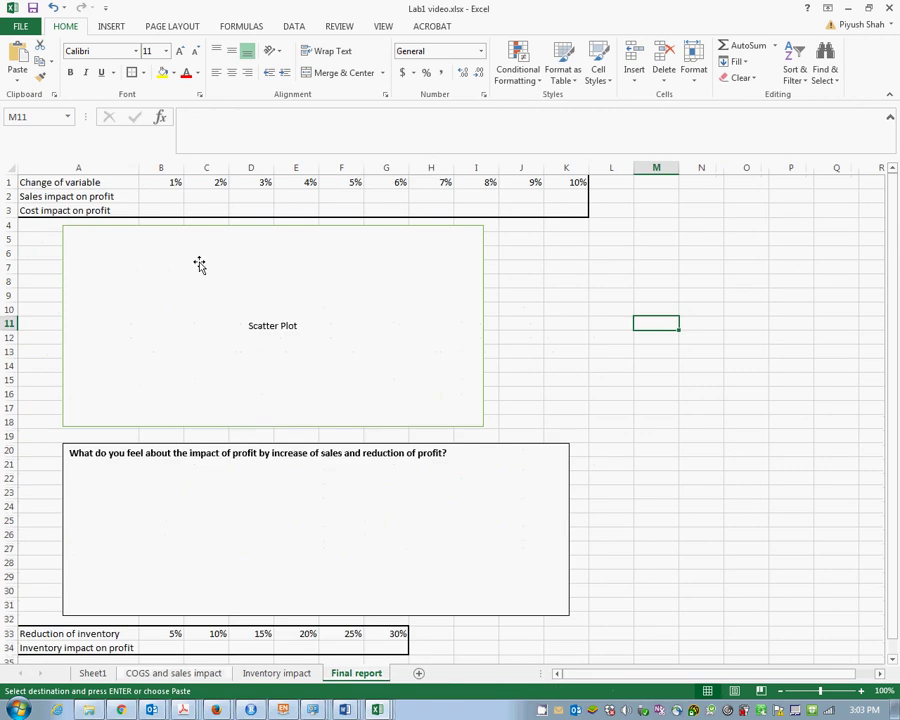
left_click(175, 195)
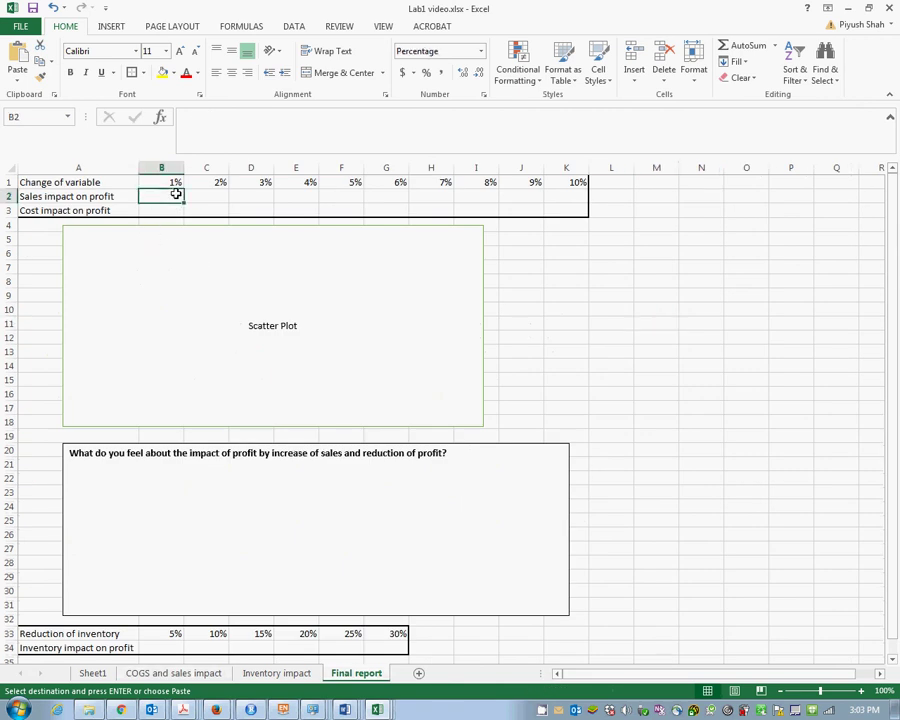
right_click(175, 195)
left_click(227, 257)
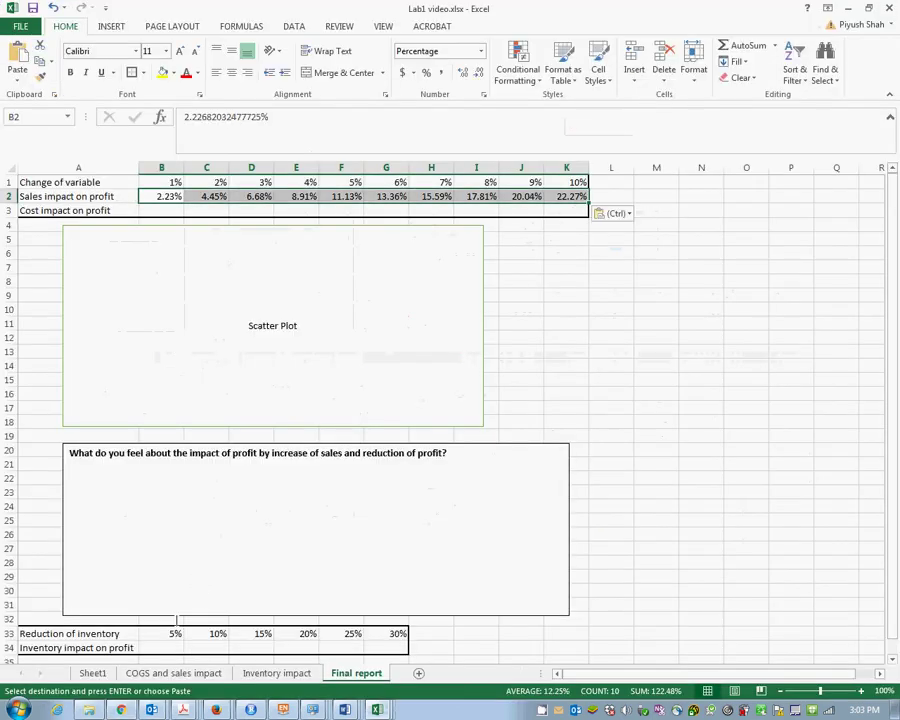
Step: Copy the cost-decrease table's percentage increases B27:K27 into the Cost impact on profit row of the Final report sheet, B3:K3, as values only
left_click(173, 673)
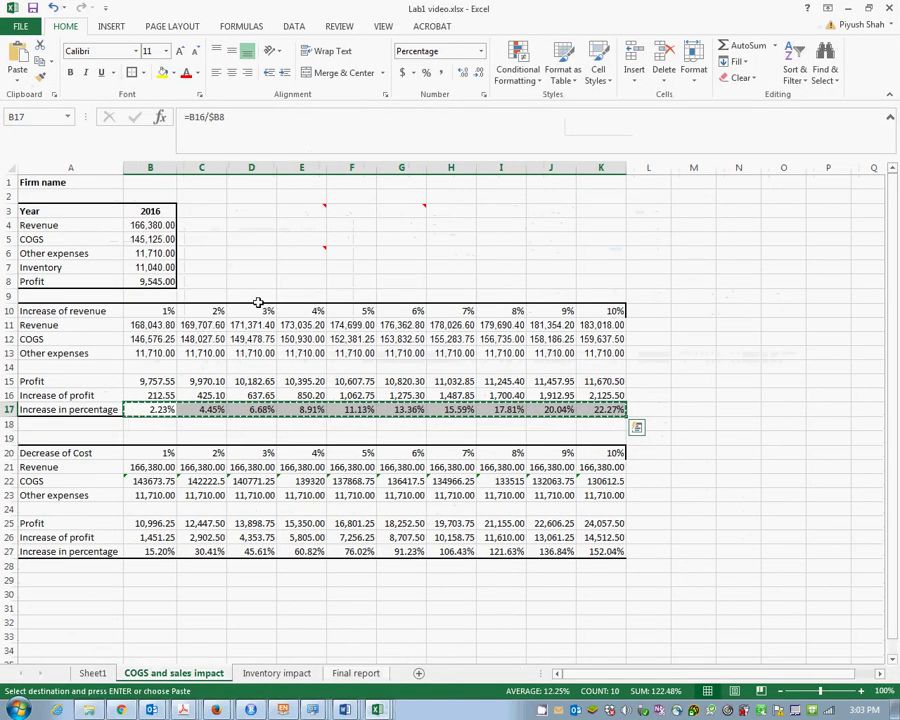
left_click(170, 552)
key("shift+Right")
key("shift+Right")
key("shift+Right")
key("shift+Right")
key("shift+Right")
key("shift+Right")
key("shift+Right")
key("shift+Right")
key("shift+Right")
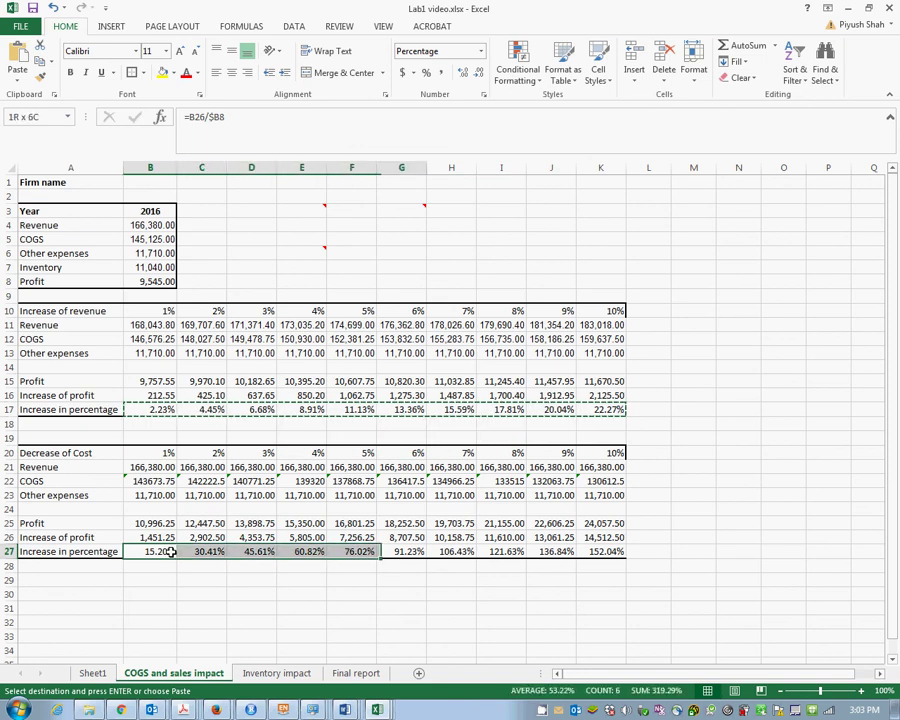
key("ctrl+v")
key("Escape")
key("ctrl+c")
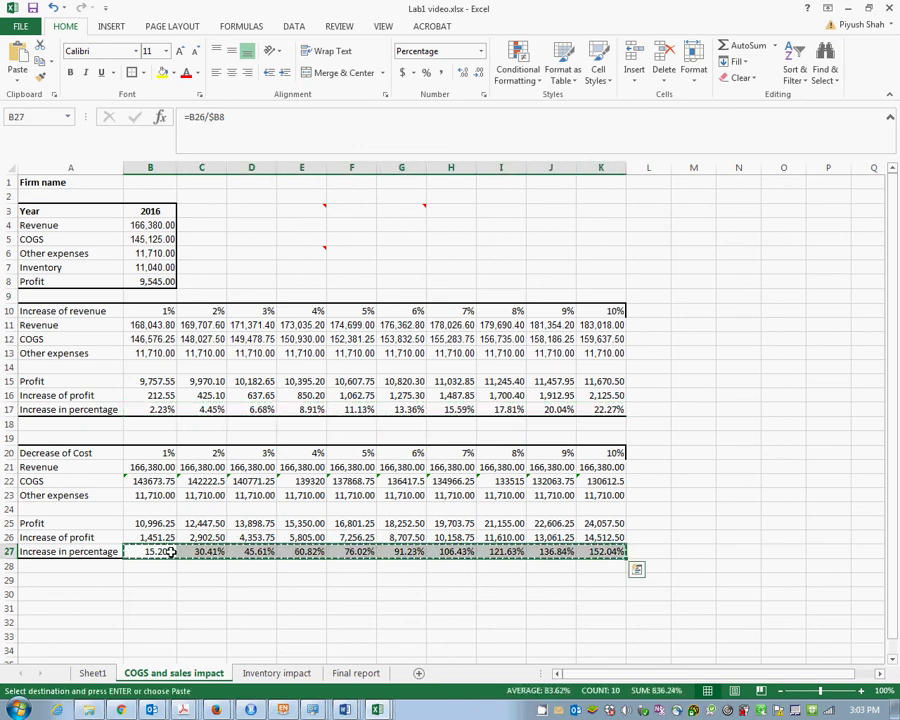
left_click(355, 673)
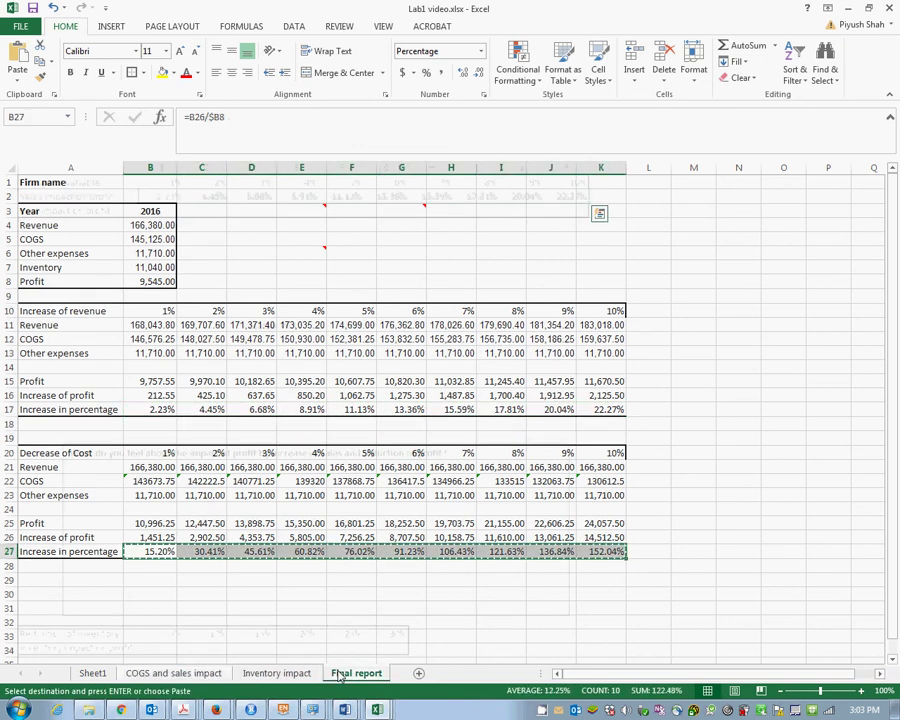
left_click(165, 209)
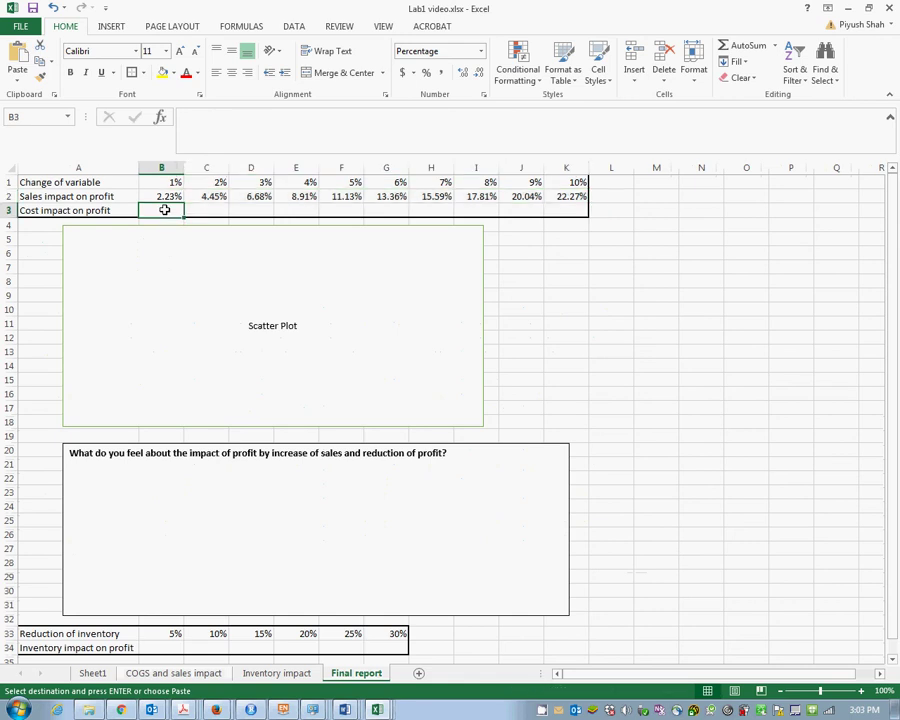
key("ctrl+v")
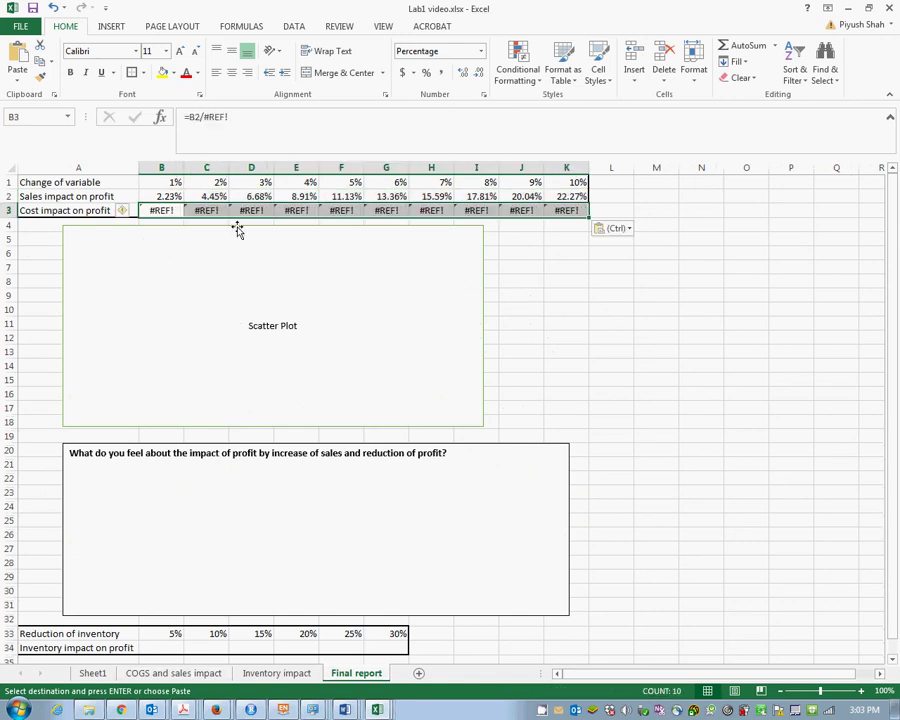
right_click(150, 210)
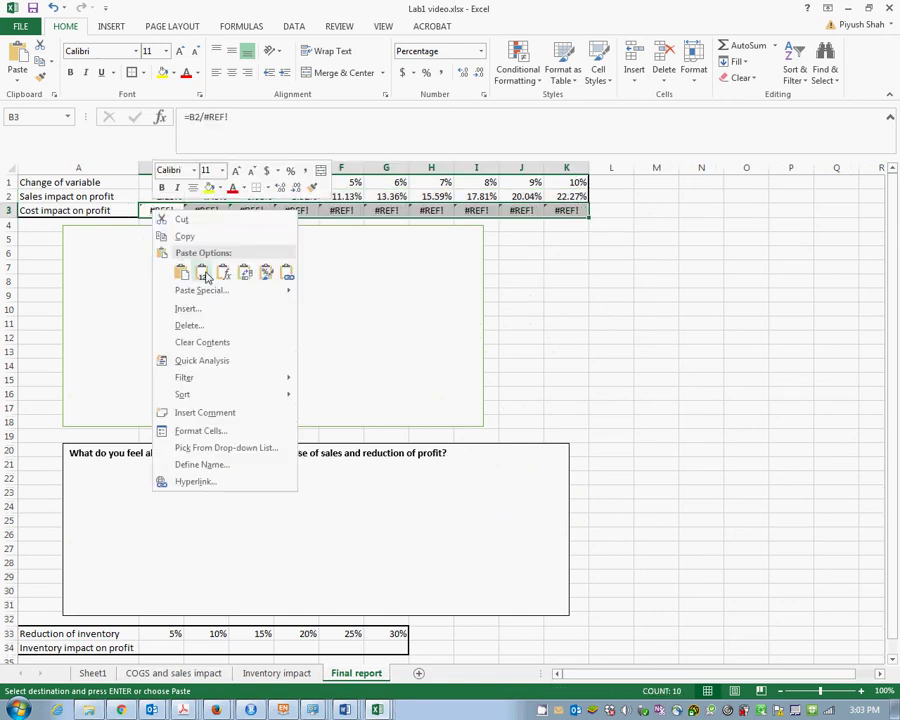
left_click(205, 271)
left_click(525, 321)
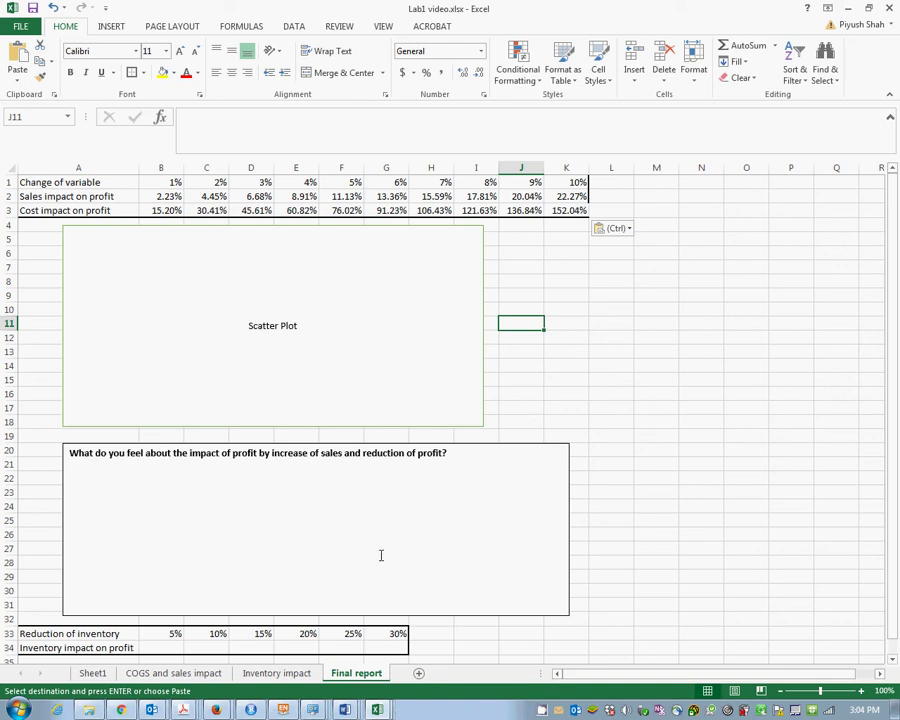
Step: Copy the 2016 figures from revenue to profit, B4:B8 on COGS and sales impact, into B2:B6 of the Inventory impact sheet
left_click(309, 676)
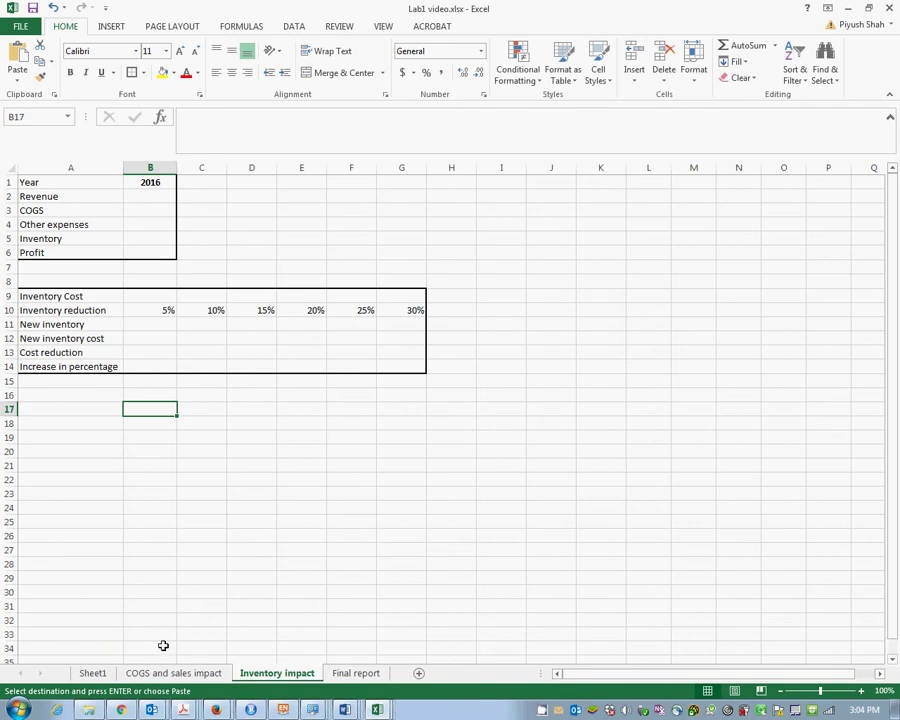
left_click(141, 676)
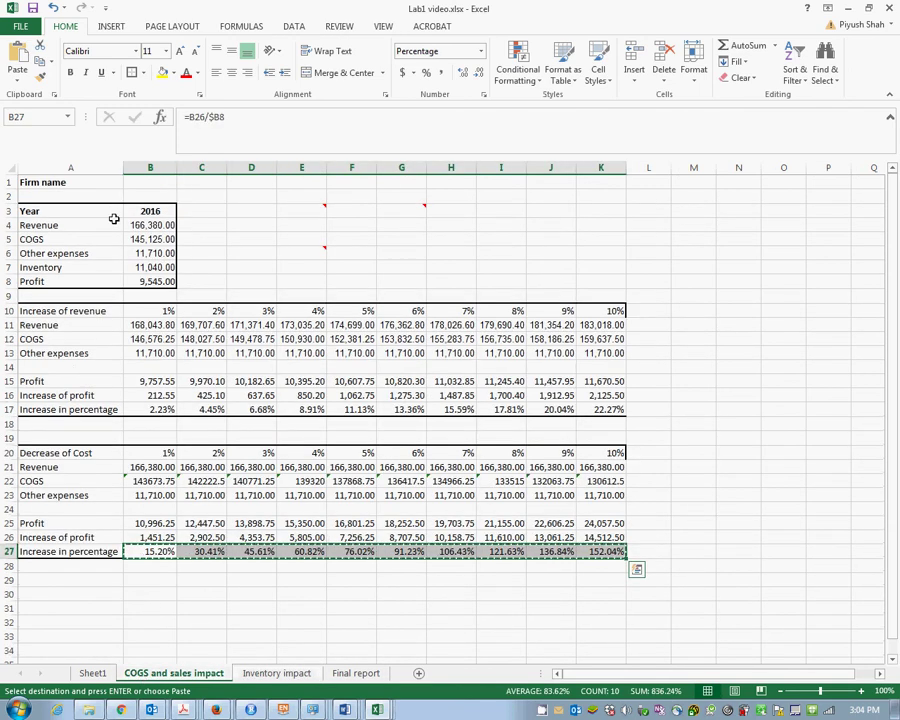
left_click(145, 226)
key("shift+Down")
key("shift+Down")
key("shift+Down")
key("shift+Down")
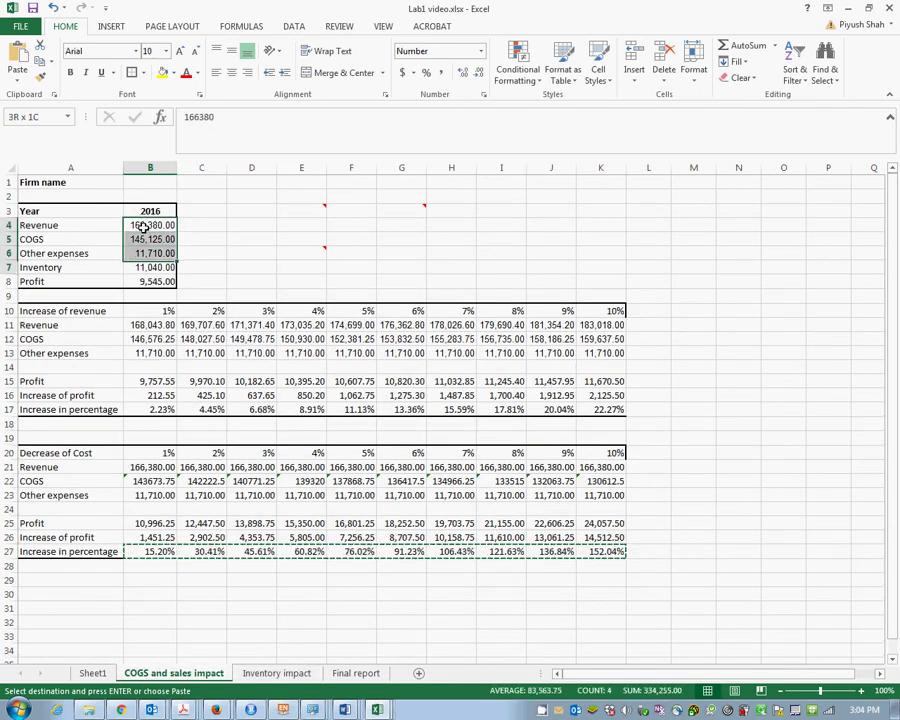
key("ctrl+c")
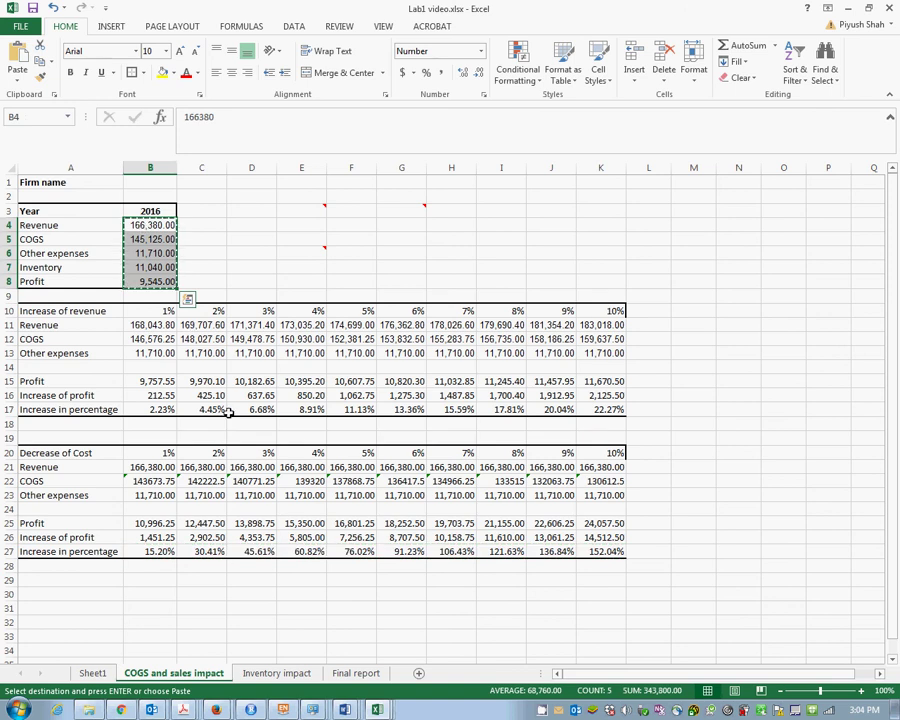
left_click(305, 676)
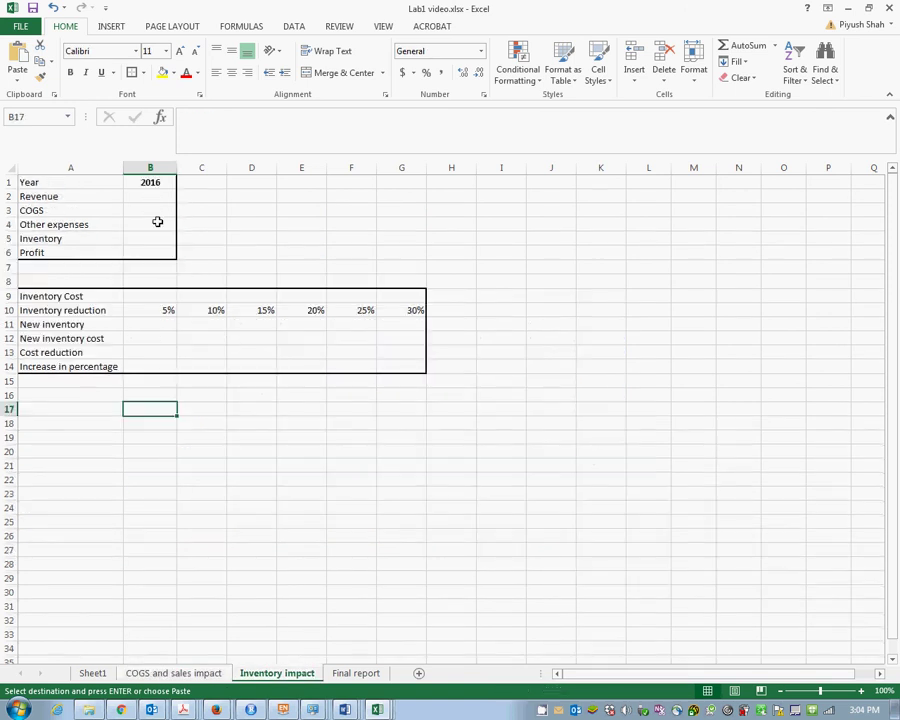
left_click(141, 197)
key("ctrl+v")
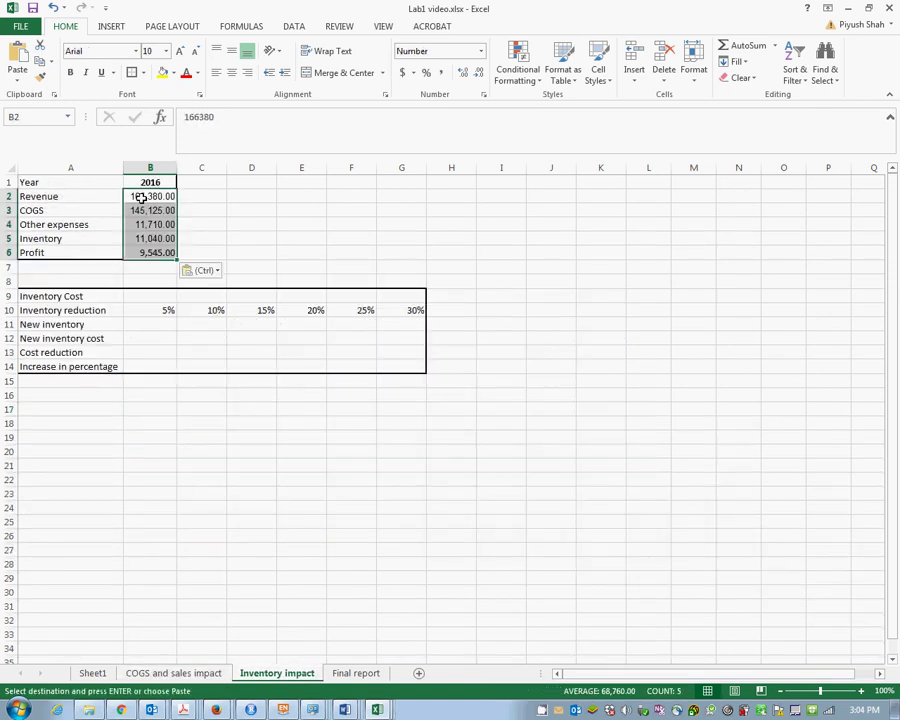
key("Escape")
Step: Calculate the Inventory Cost in B9 as 10% of the 2016 inventory with the formula =B5*0.10
key("Return")
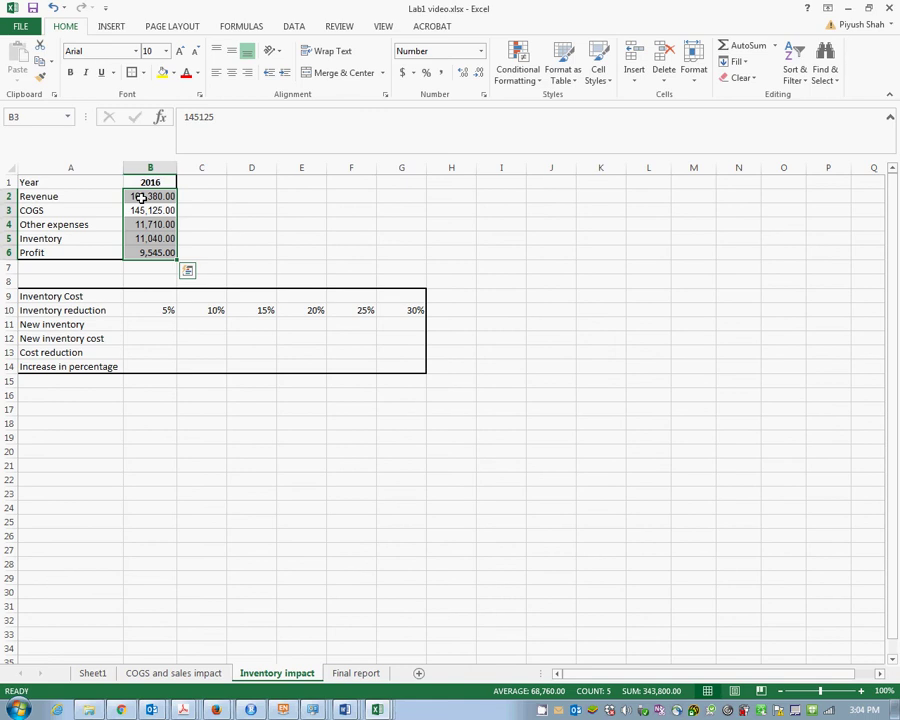
key("Return")
key("Return")
key("Return")
key("Down")
key("Down")
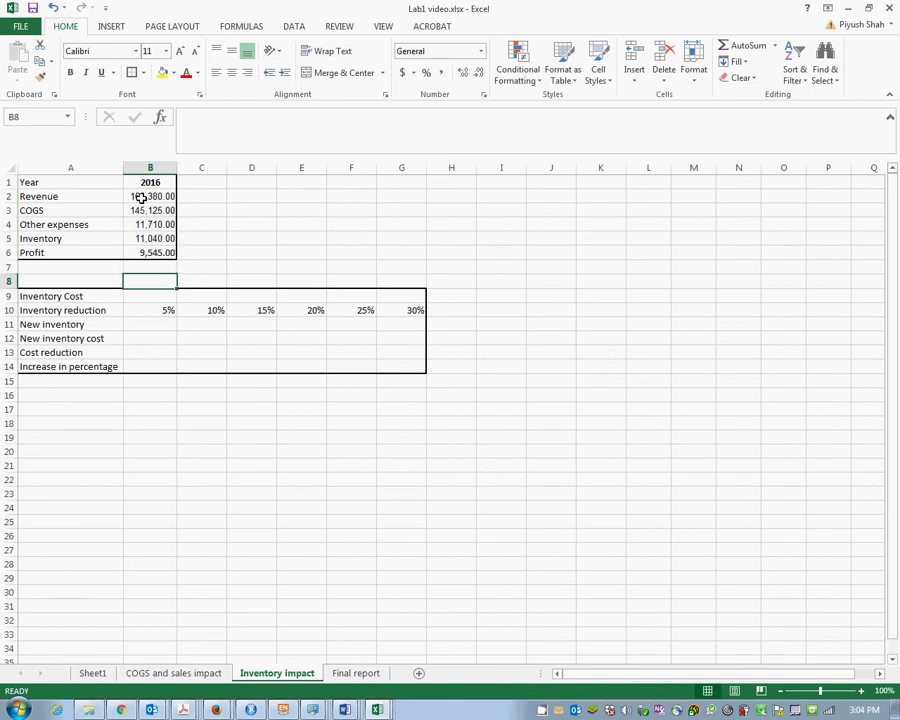
key("Down")
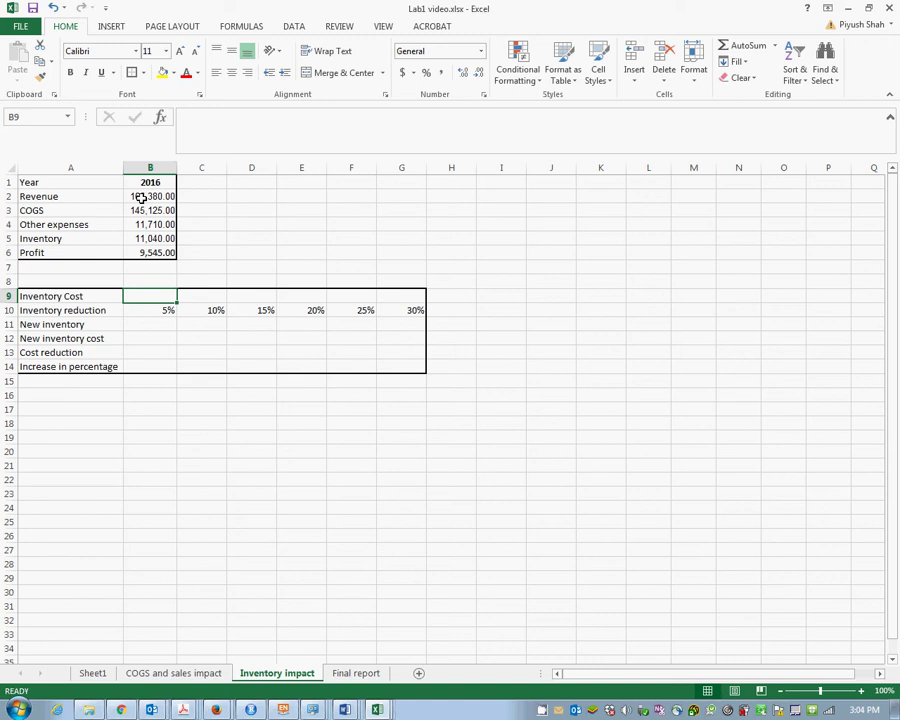
type("=")
key("Up")
key("Up")
key("Up")
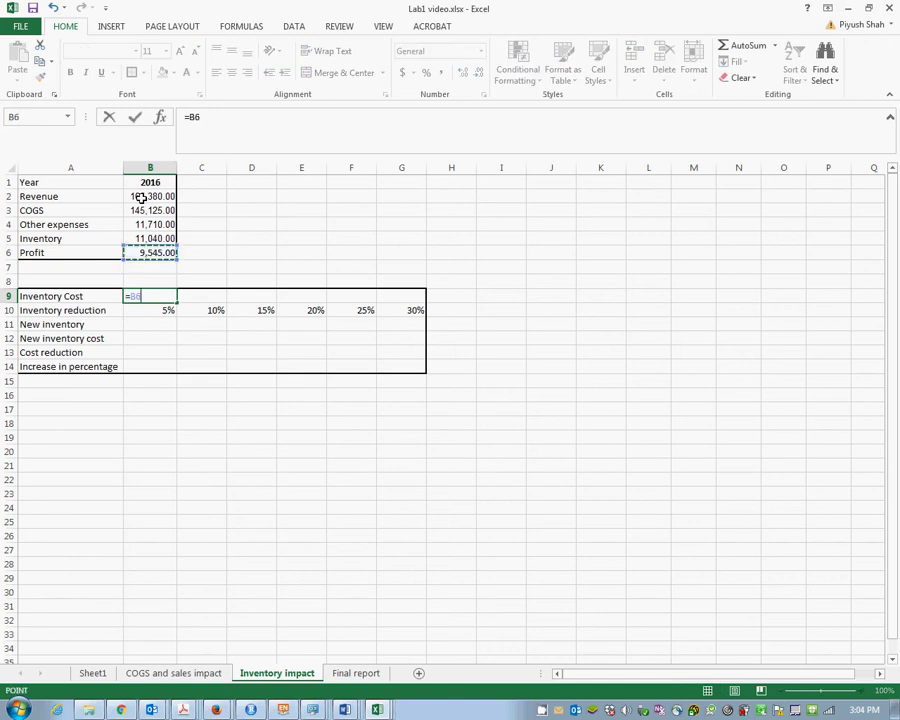
key("Up")
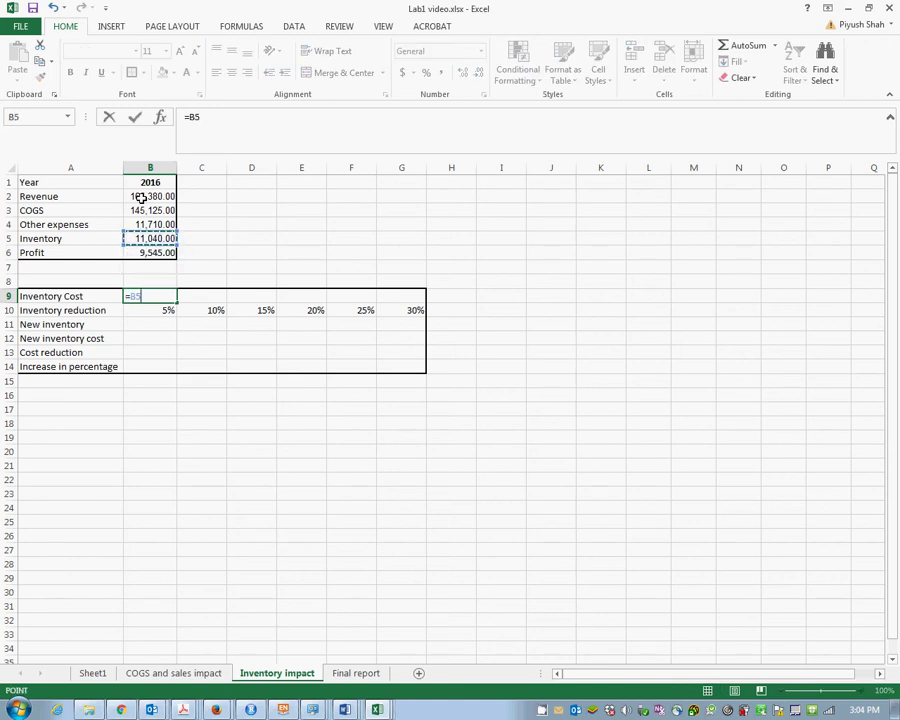
type("*0.10")
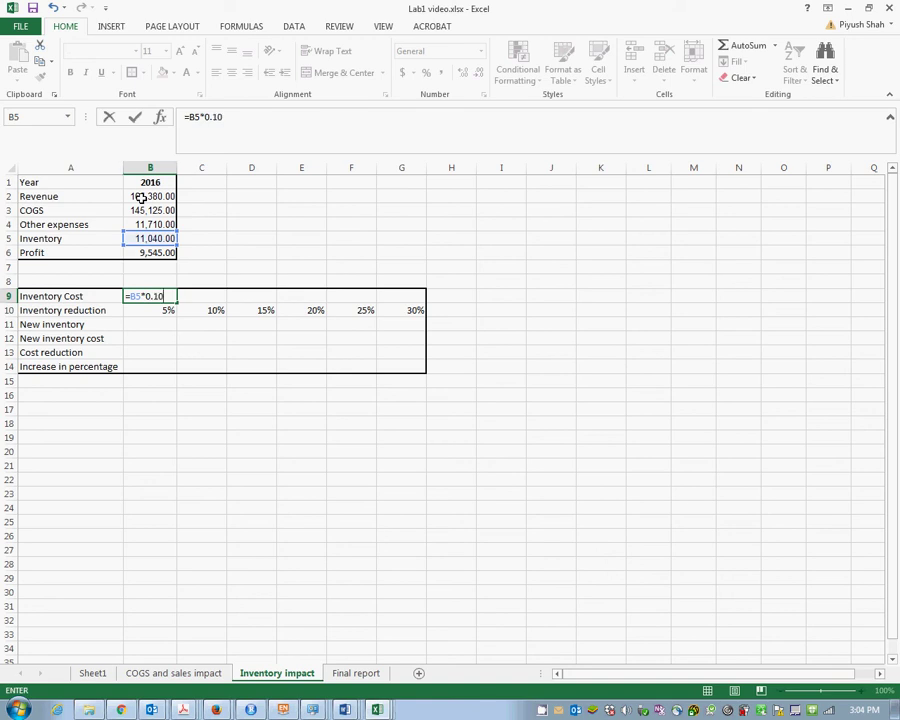
key("Return")
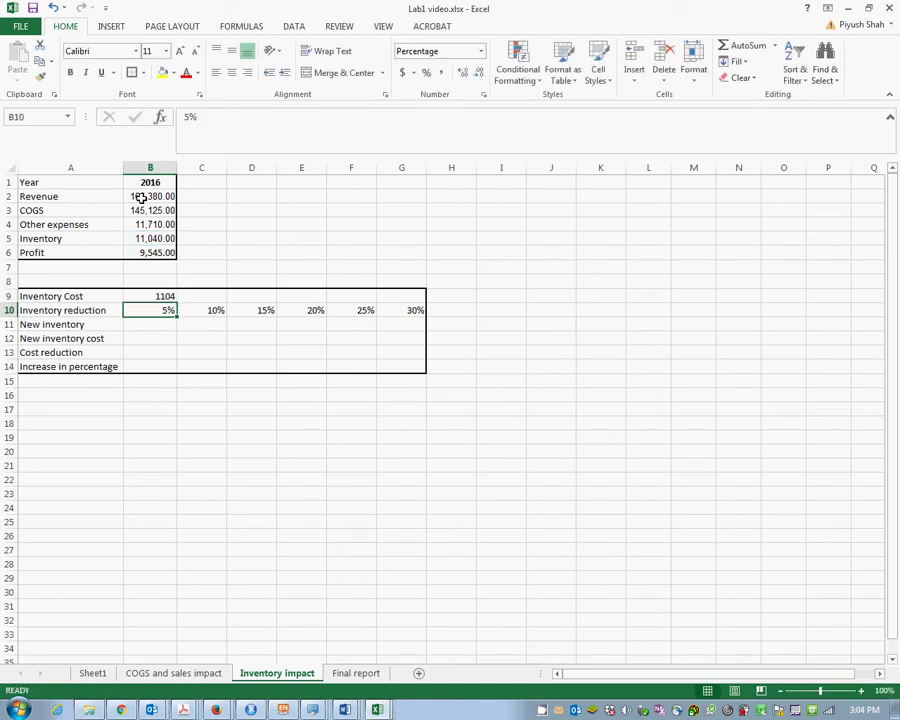
key("Up")
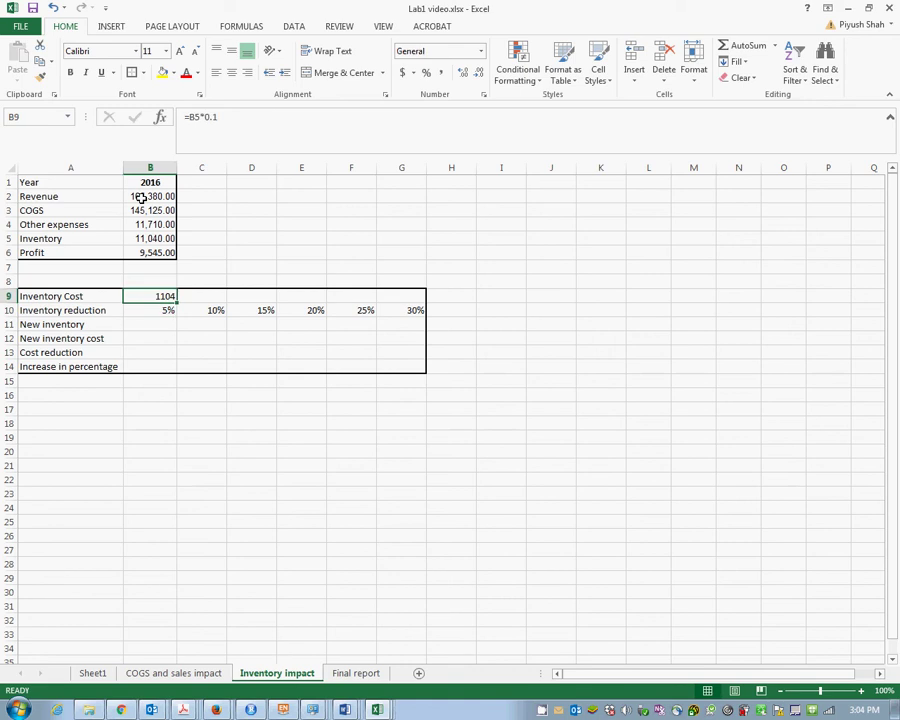
Step: Calculate the New inventory for the 5% reduction in B11 with the formula =B5*(1-B10)
key("Down")
key("Down")
type("=")
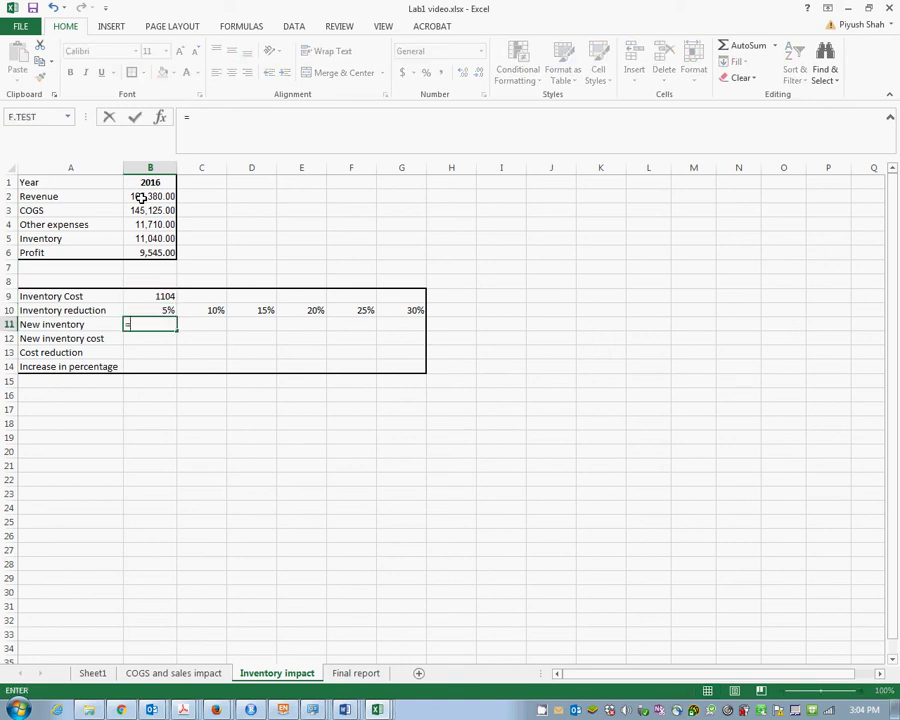
key("Up")
key("Up")
key("Up")
key("Up")
key("Up")
key("Up")
key("Up")
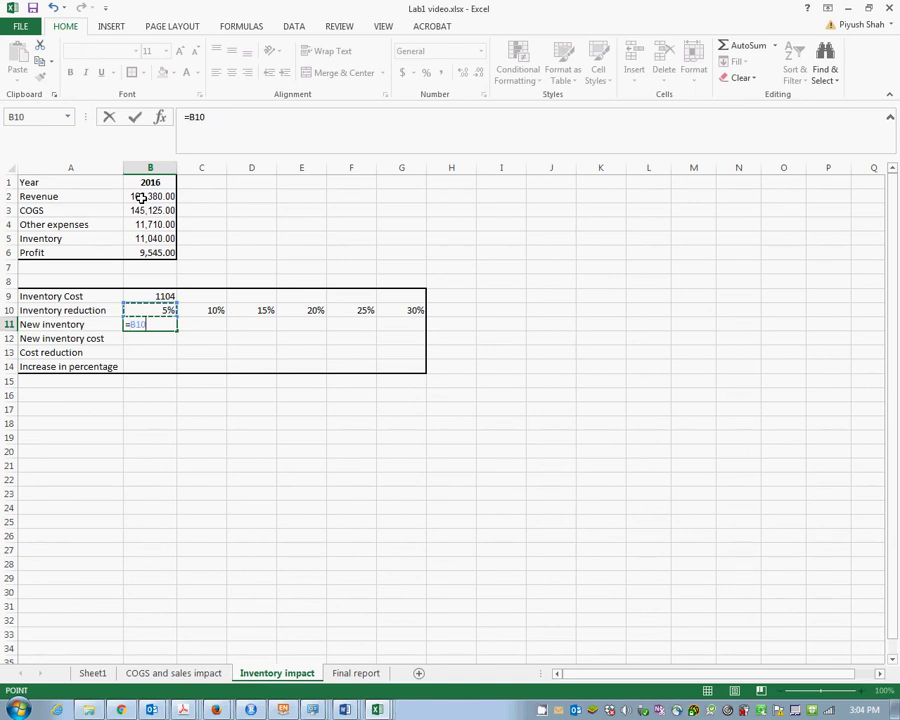
key("Down")
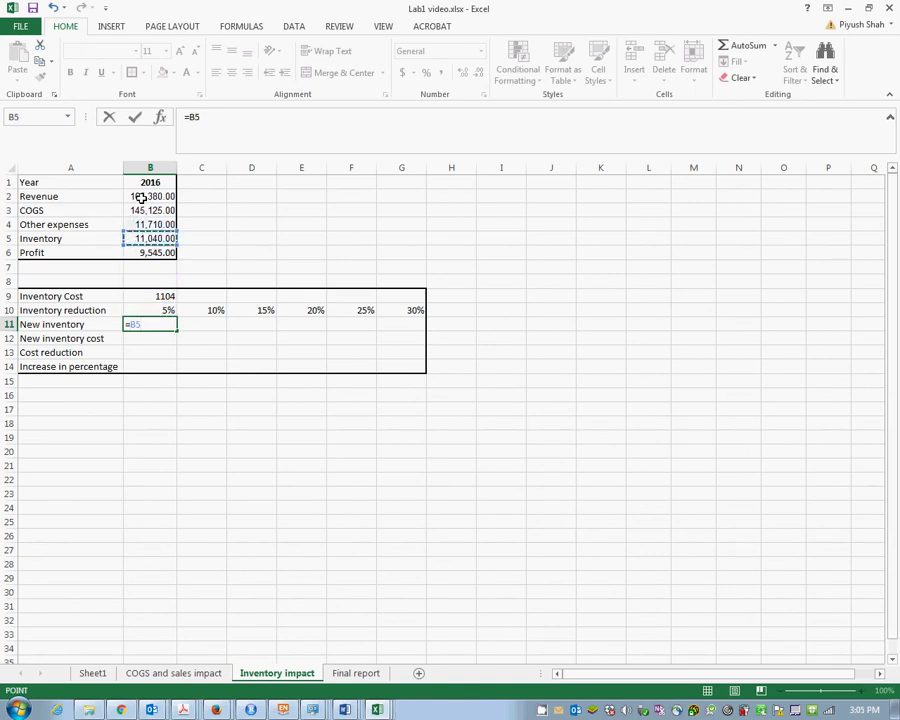
type("-")
key("BackSpace")
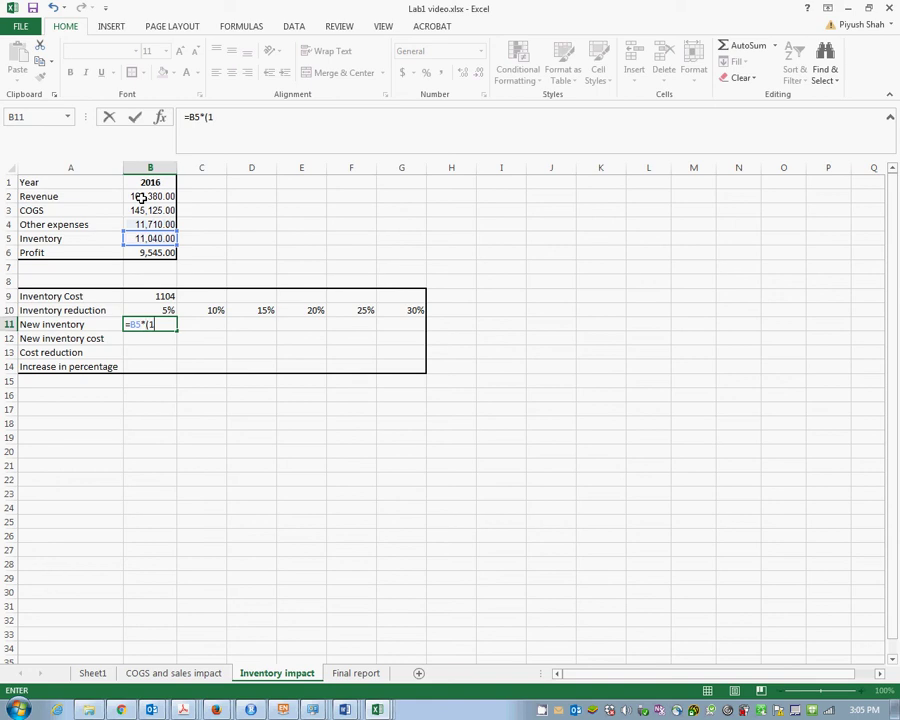
type("*(1-")
key("Up")
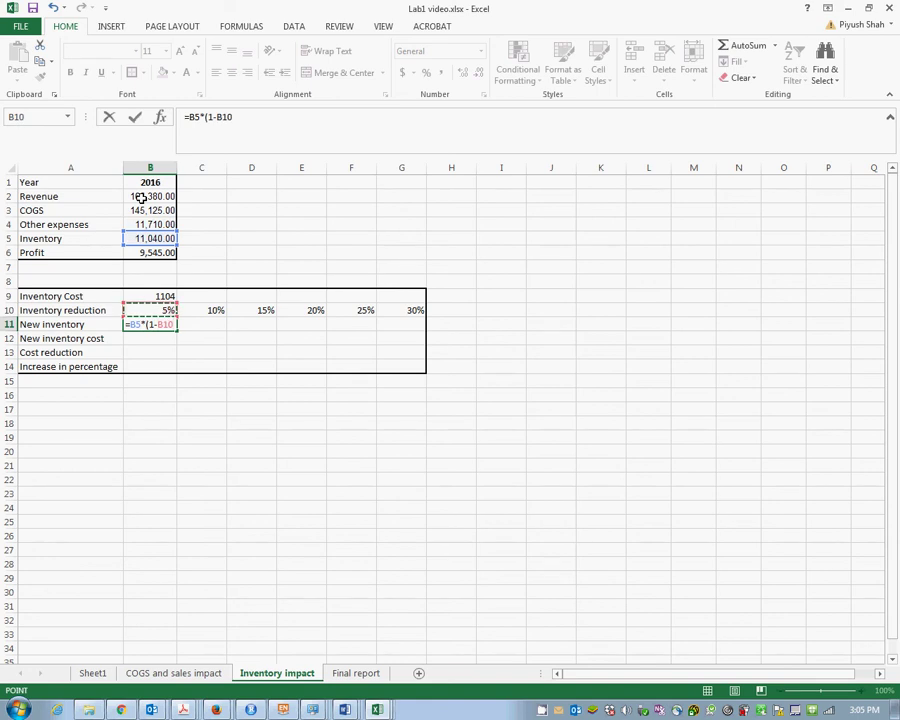
type(")")
key("Return")
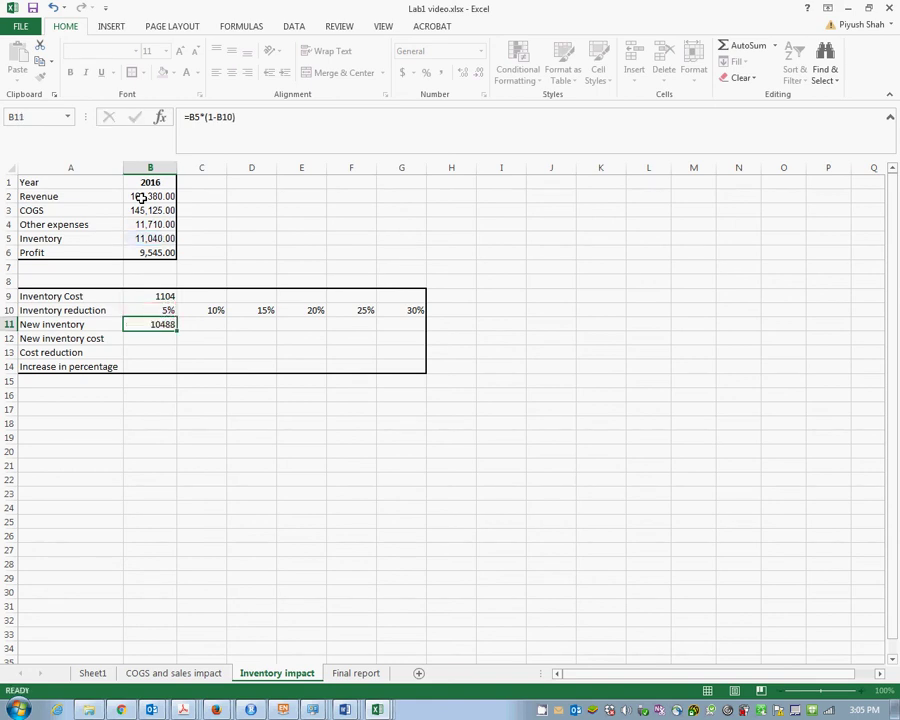
Step: Calculate the New inventory cost in B12 as 10% of the new inventory with the formula =B11*0.1
type("=")
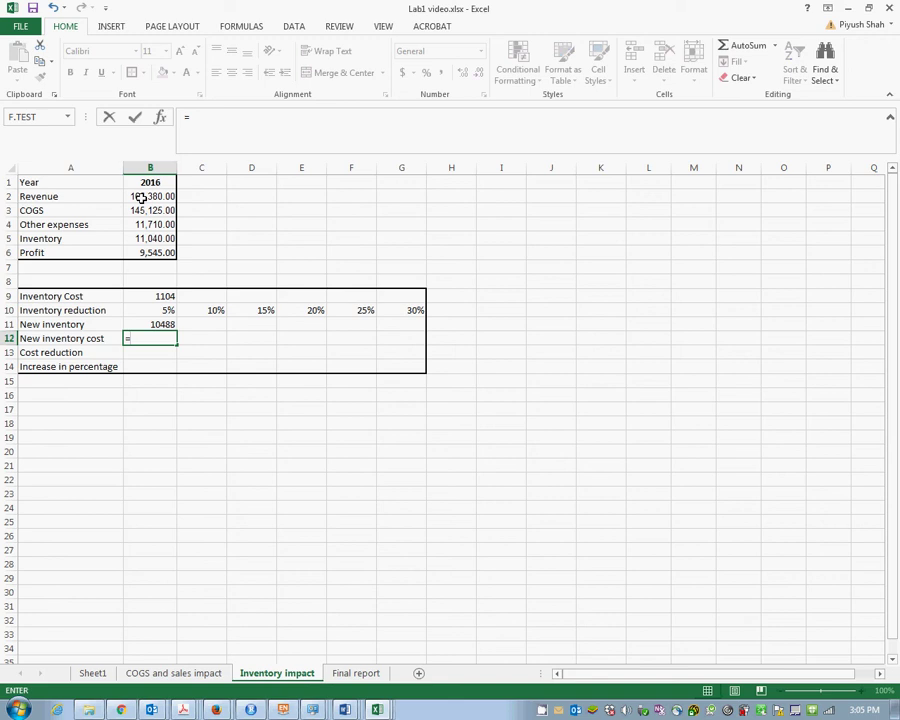
key("Up")
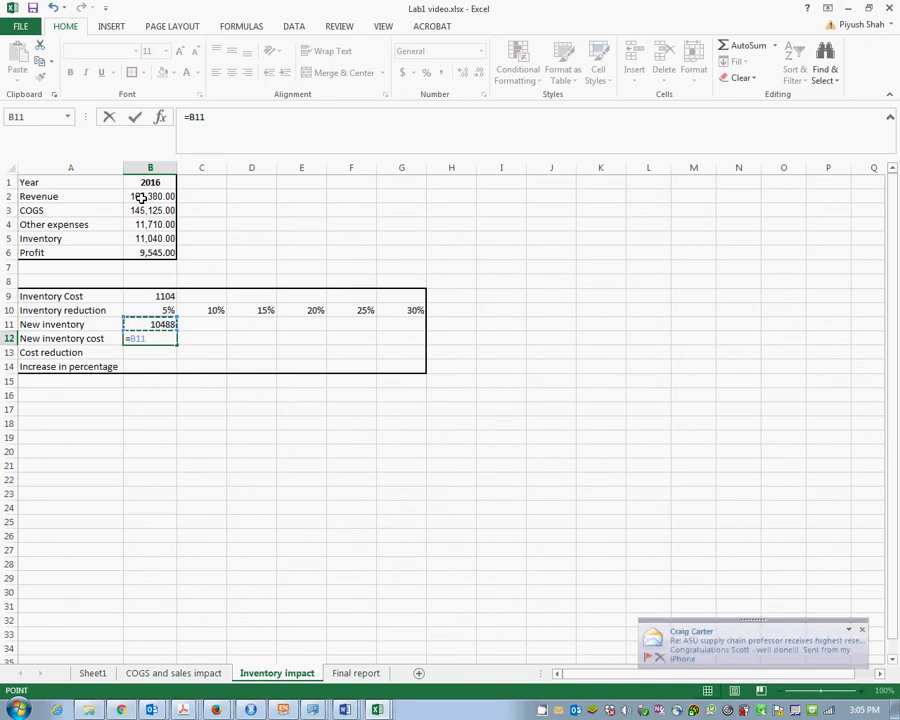
type("*0.1")
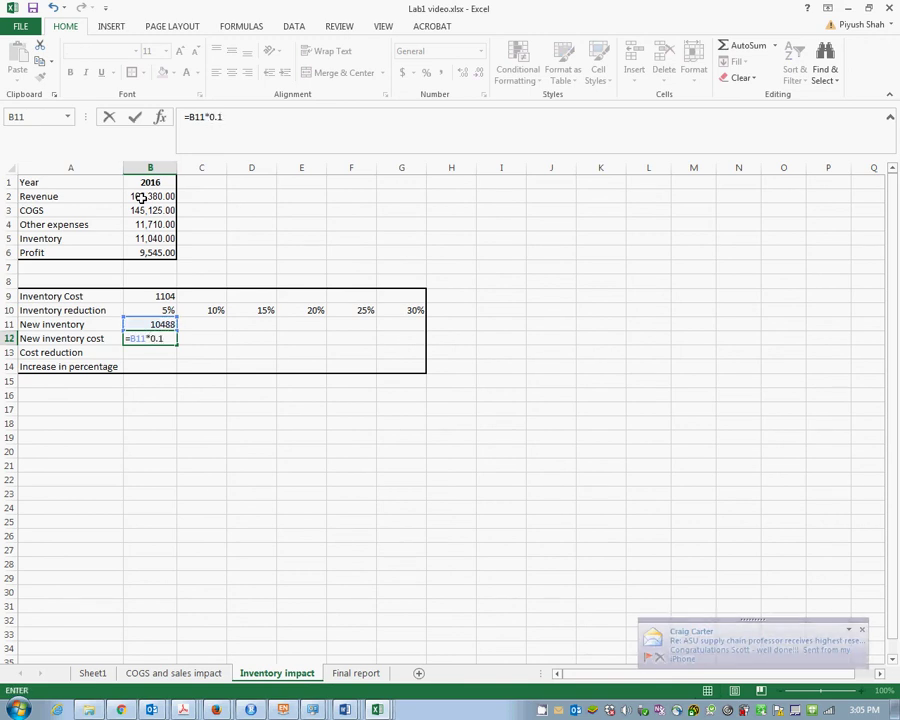
key("Return")
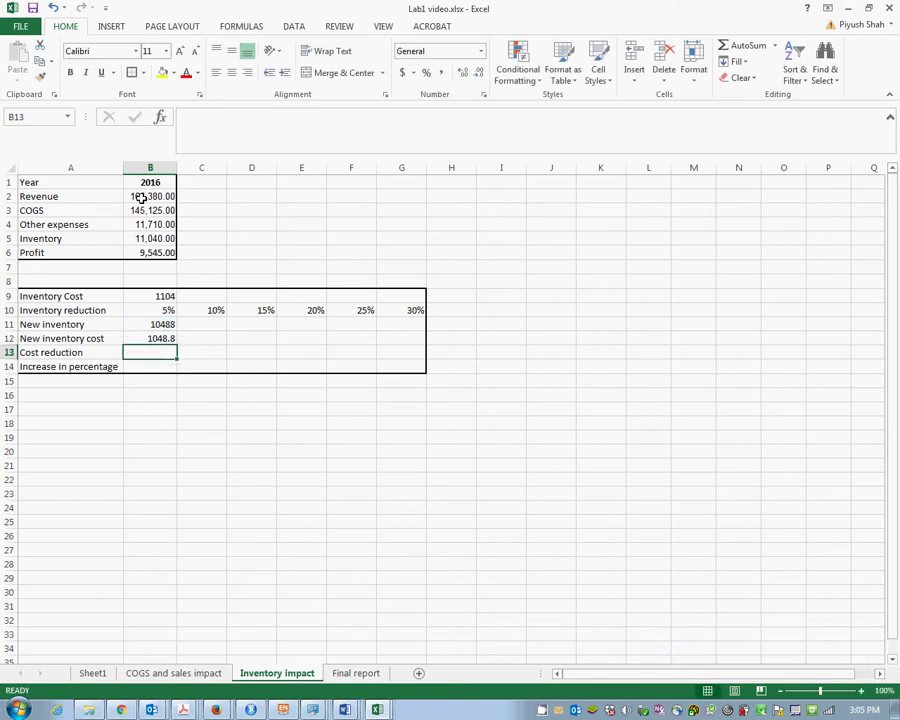
Step: Calculate the Cost reduction in B13 with the formula =B9-B12
type("=")
key("Up")
key("Up")
key("Up")
key("Up")
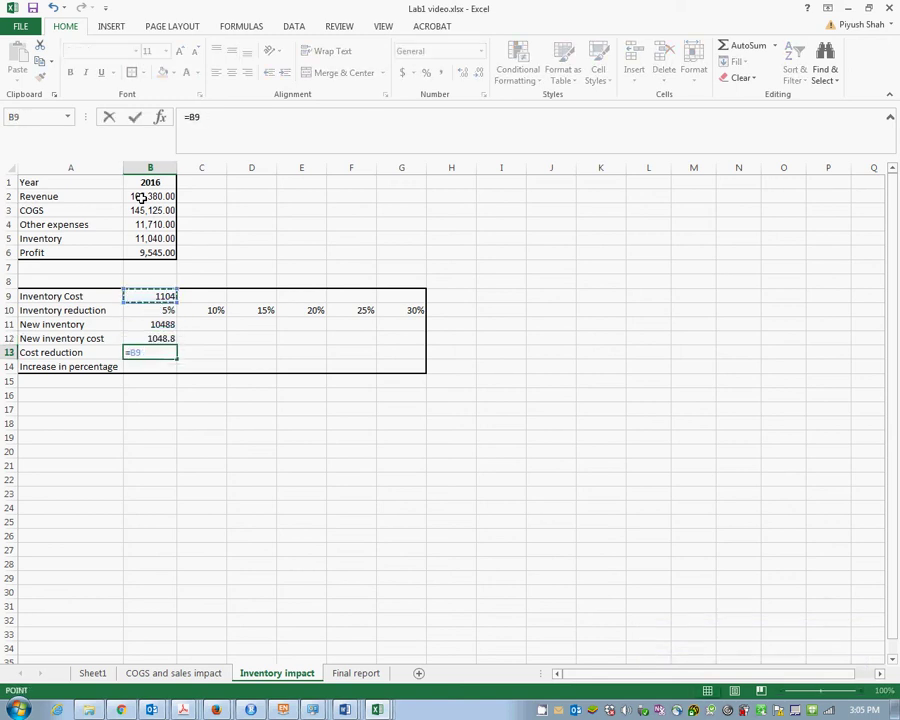
type("=")
key("Up")
key("Return")
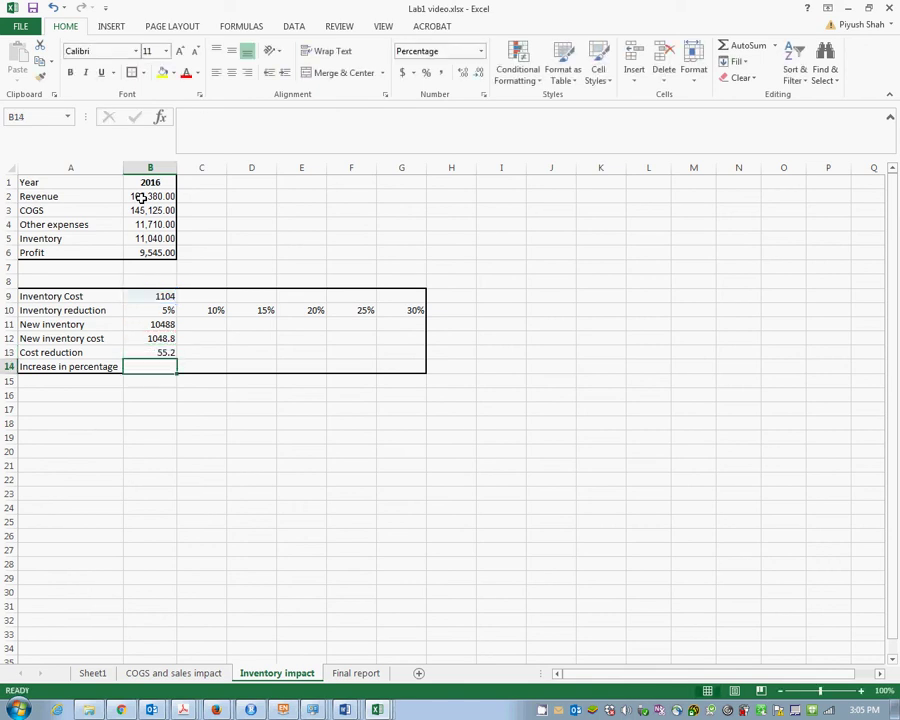
Step: Calculate the Increase in percentage in B14 by dividing the cost reduction by the 2016 profit with the formula =B13/B6
type("=")
key("Up")
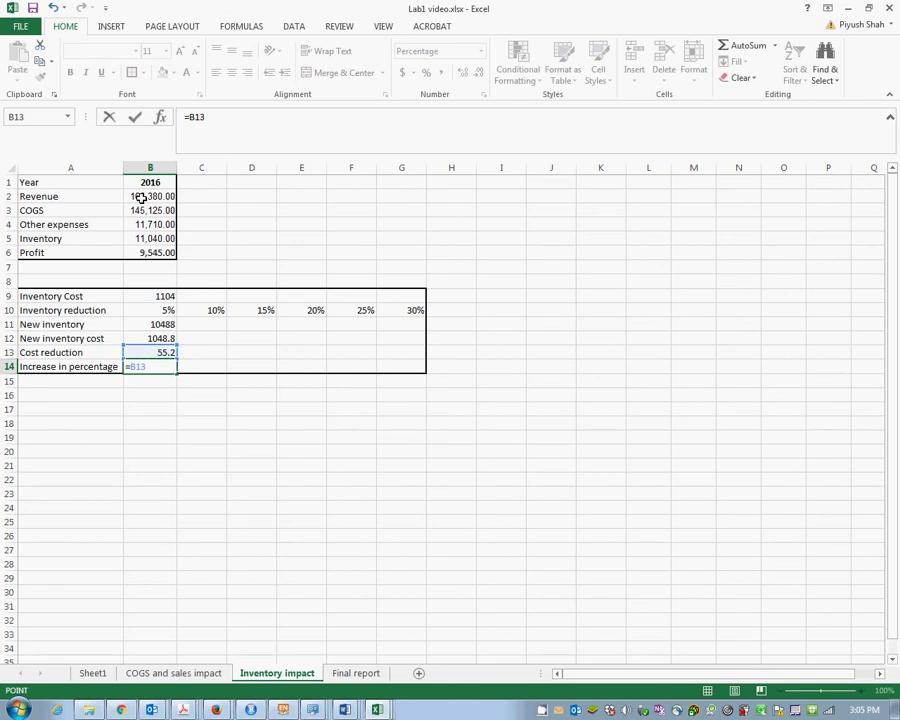
type("/")
key("Up")
key("Up")
key("Up")
key("Up")
key("Up")
key("Up")
key("Up")
key("Up")
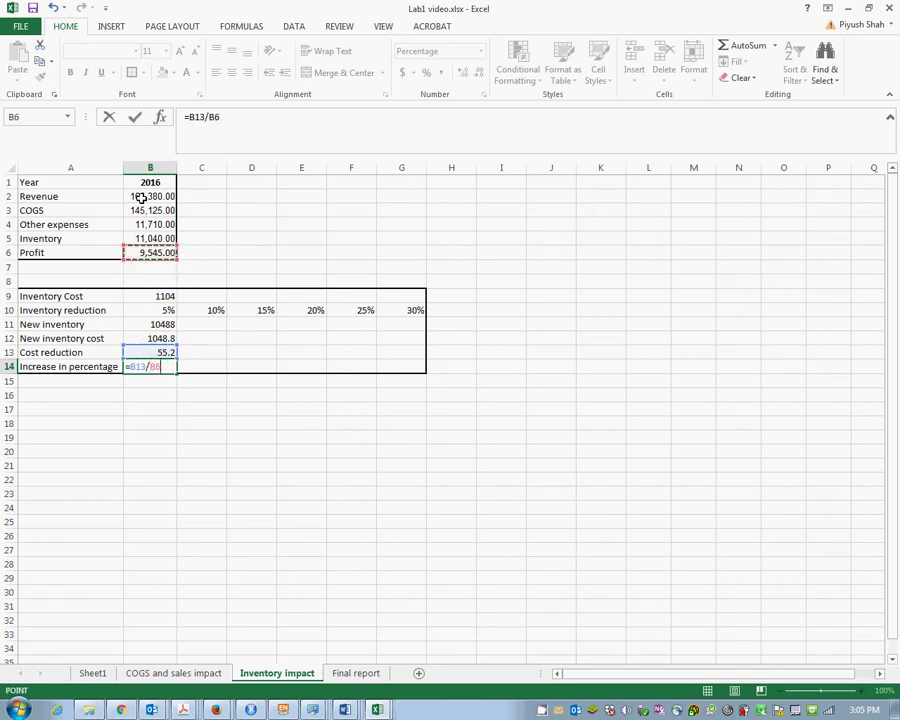
key("Return")
key("Up")
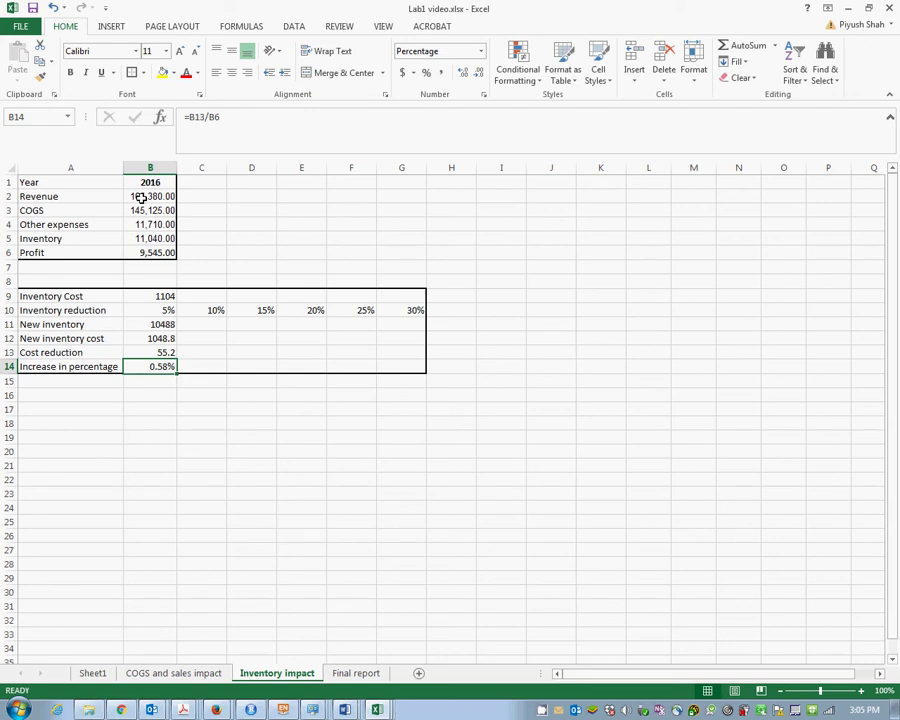
Step: Lock the reference to the 2016 inventory cell B5 in the Inventory Cost formula in B9
key("Up")
key("Up")
key("Up")
key("Up")
key("Up")
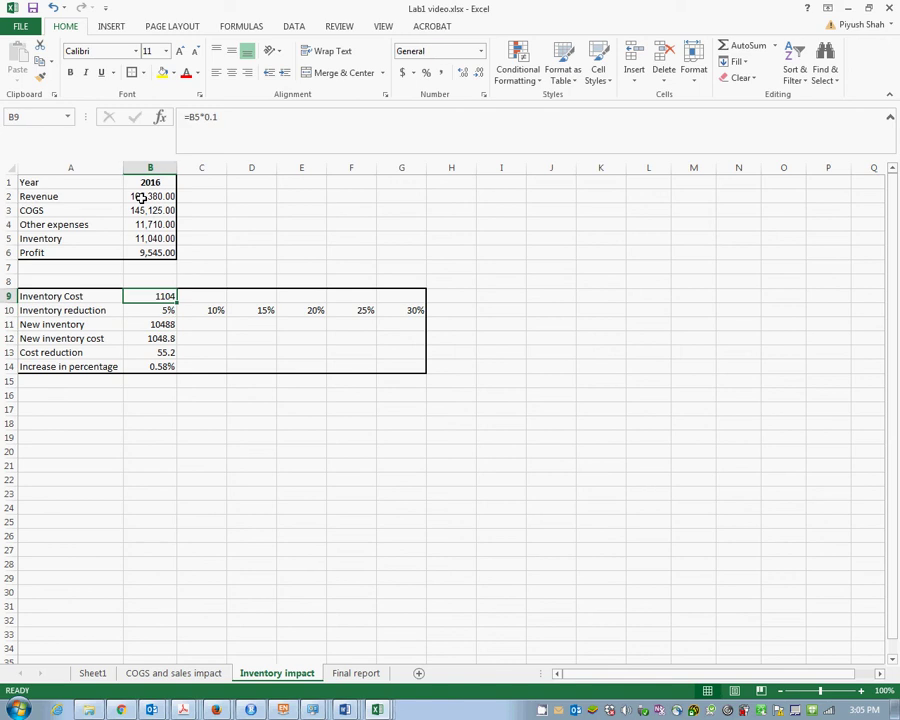
key("F2")
key("Left")
key("Left")
key("Left")
key("Left")
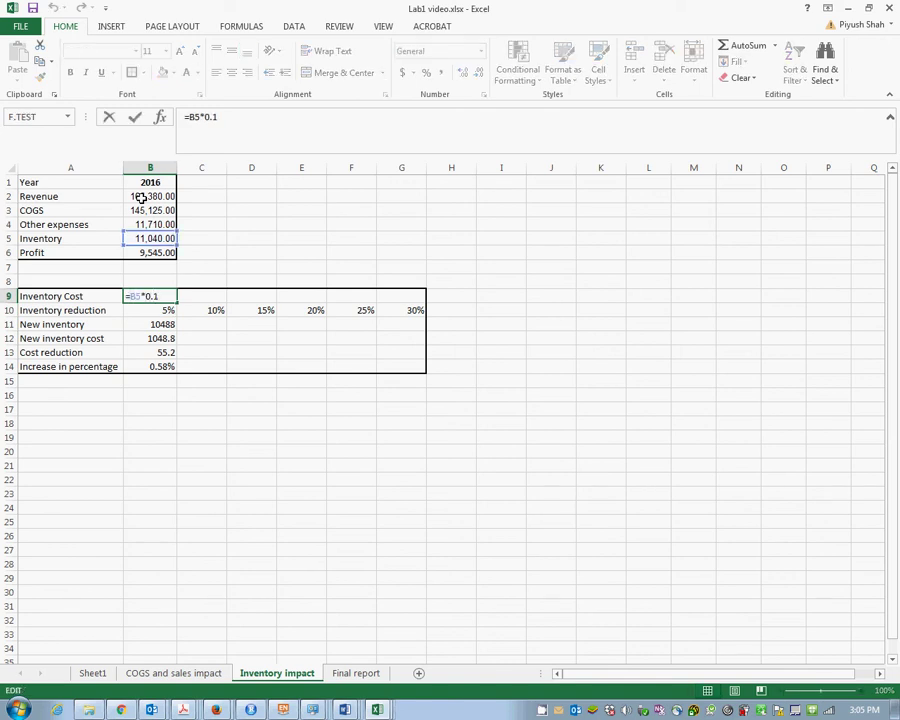
key("F4")
key("Return")
key("Return")
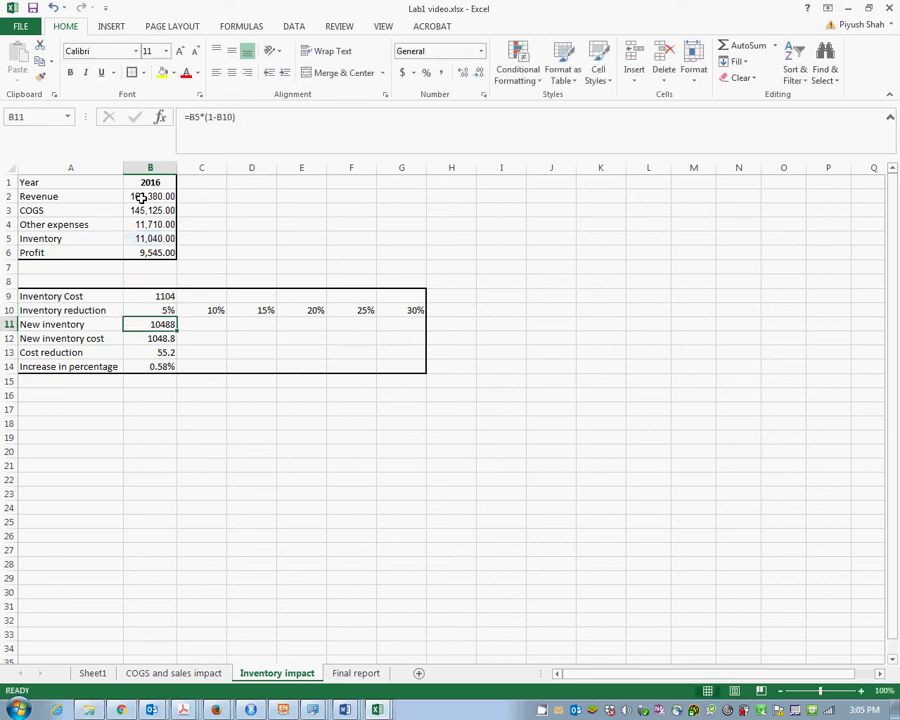
Step: Lock the column of the 2016 inventory reference in the New inventory formula in B11, making it =$B5*(1-B10)
key("F2")
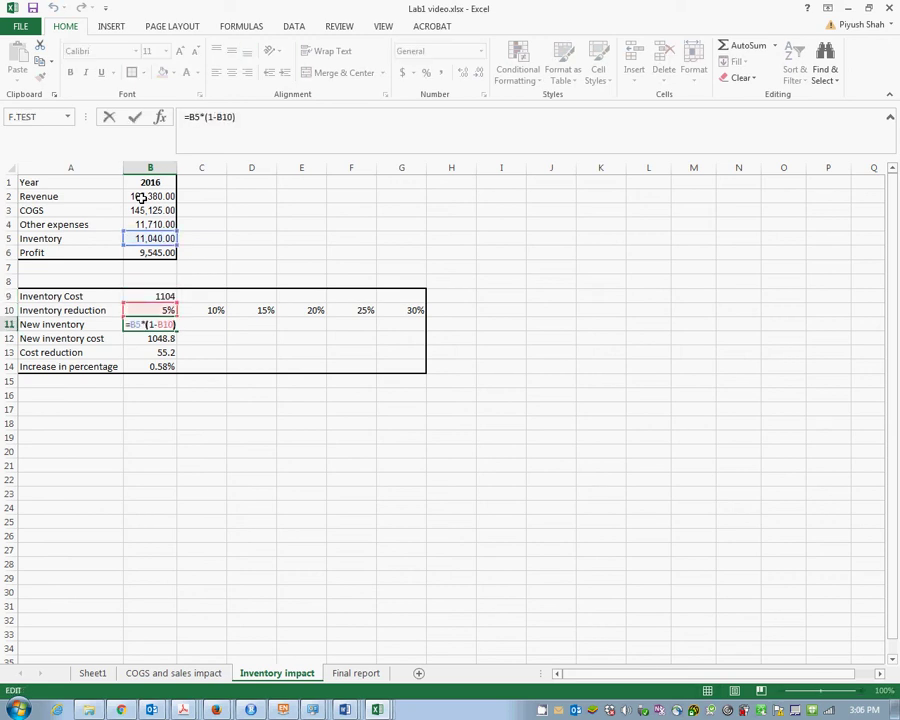
key("Left")
key("Left")
key("Left")
key("Left")
key("Left")
key("Left")
key("Left")
key("Left")
key("F4")
key("F4")
key("F4")
key("Return")
key("Down")
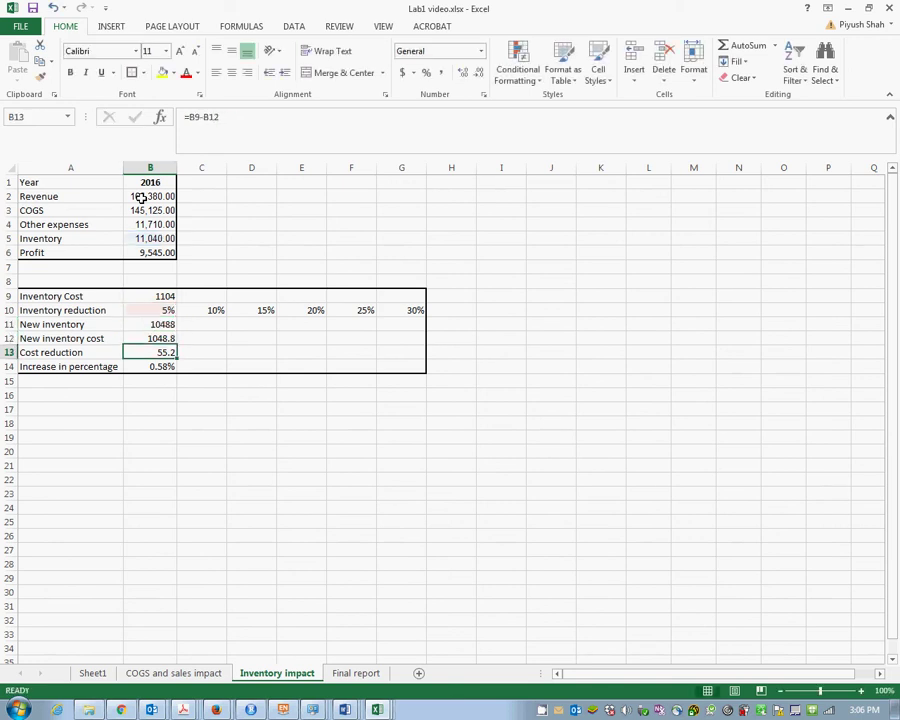
Step: Lock the column of the profit reference in the Increase in percentage formula in B14, making it =B13/$B6
key("Up")
key("Down")
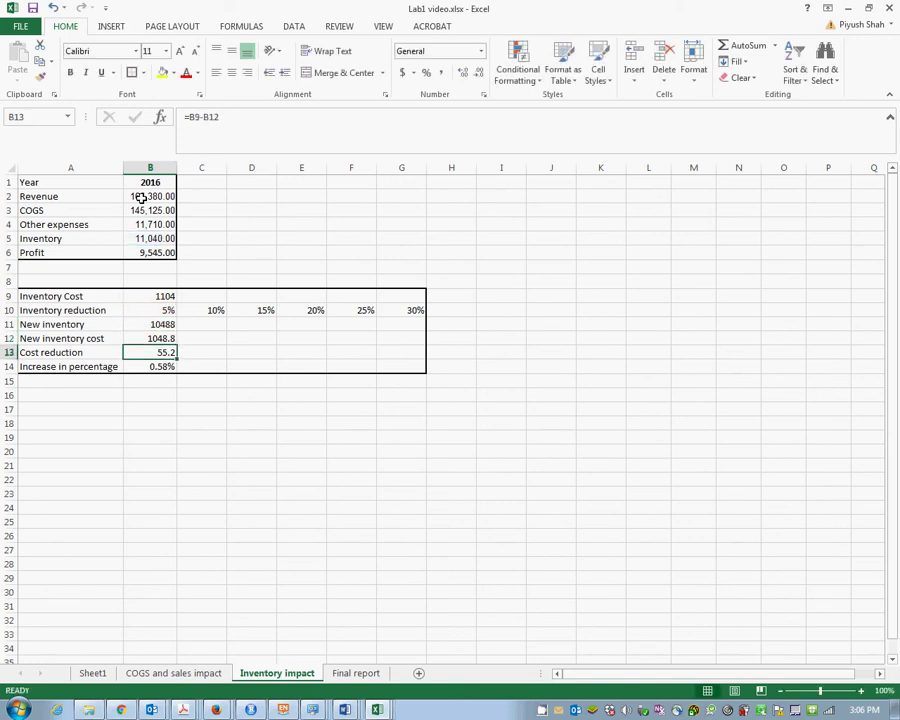
key("Down")
key("F2")
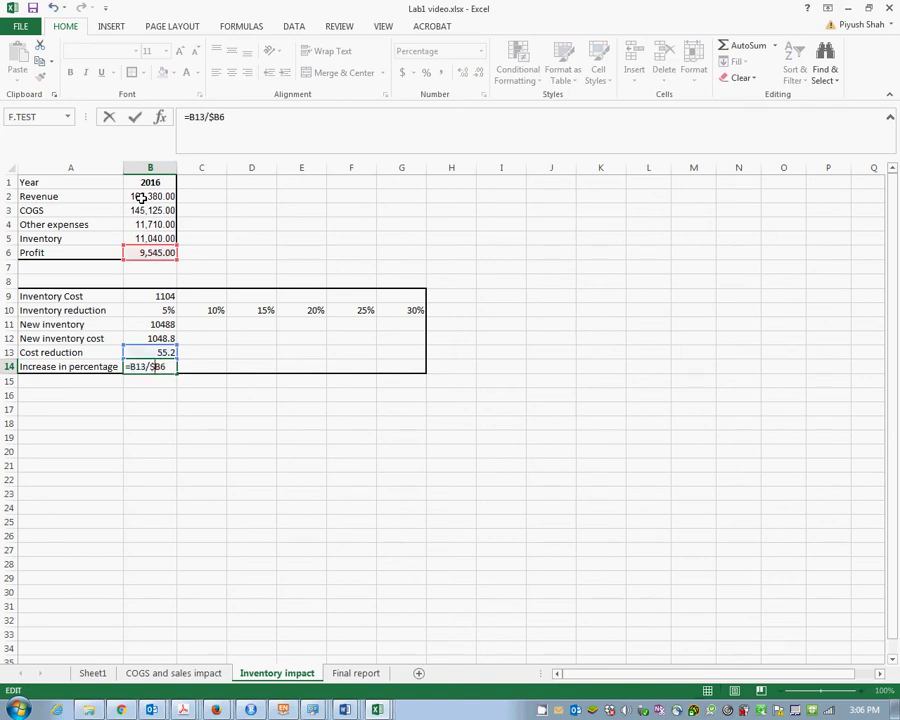
key("Return")
Step: Copy the Inventory Cost formula from B9 across C9:G9 for the 10% to 30% reductions
key("Up")
key("Up")
key("Up")
key("Up")
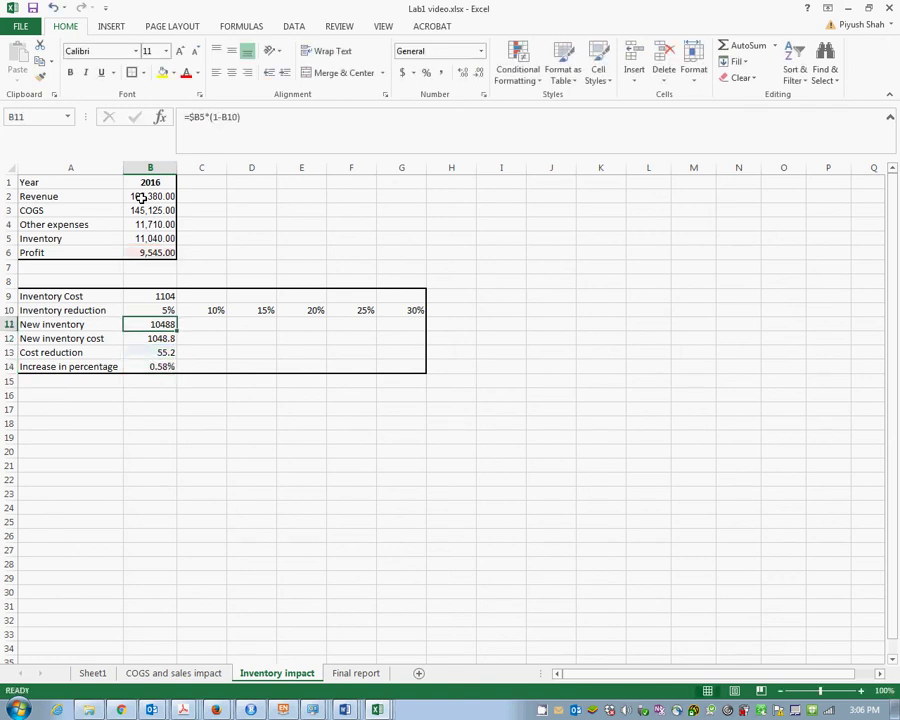
key("Up")
key("Up")
key("ctrl+c")
key("Right")
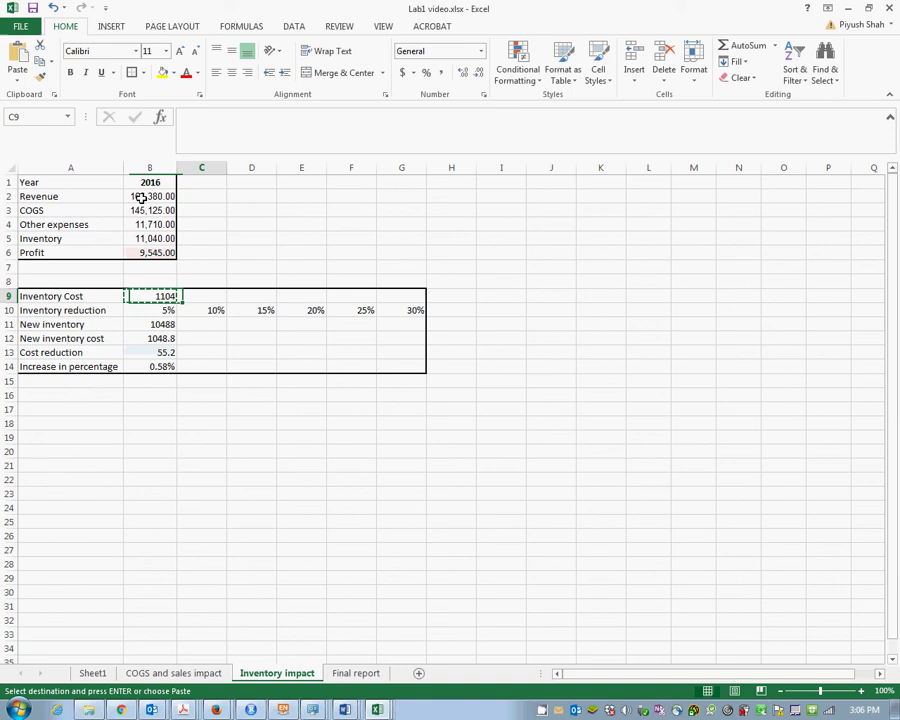
key("shift+Right")
key("shift+Right")
key("shift+Right")
key("shift+Right")
key("ctrl+v")
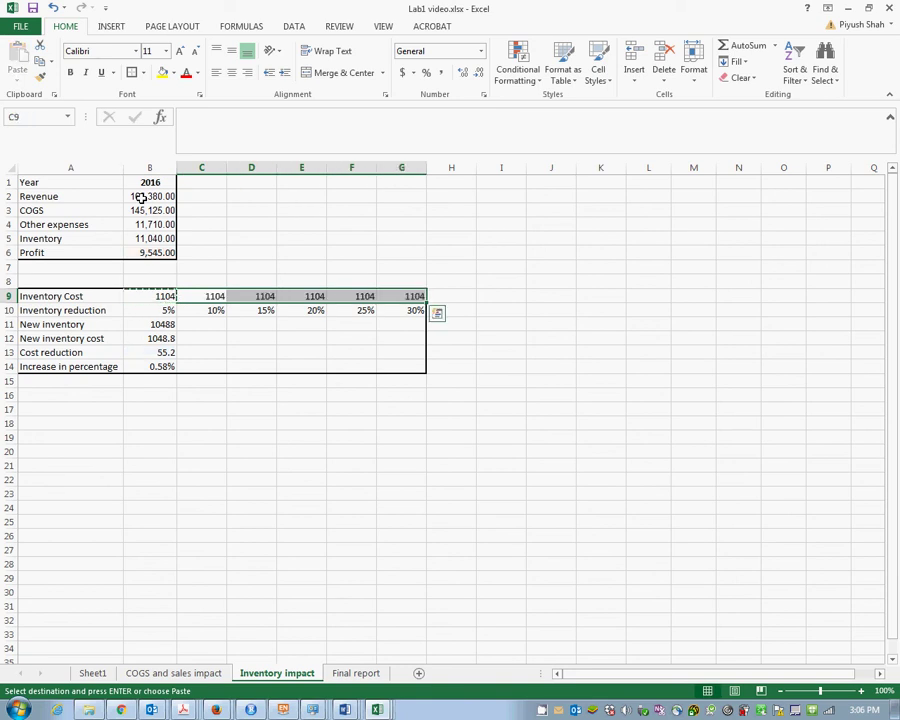
Step: Copy the formulas from New inventory to Increase in percentage, B11:B14, across C11:G14 for the 10% to 30% reductions
key("Escape")
key("Left")
key("Down")
key("Down")
key("shift+Down")
key("shift+Down")
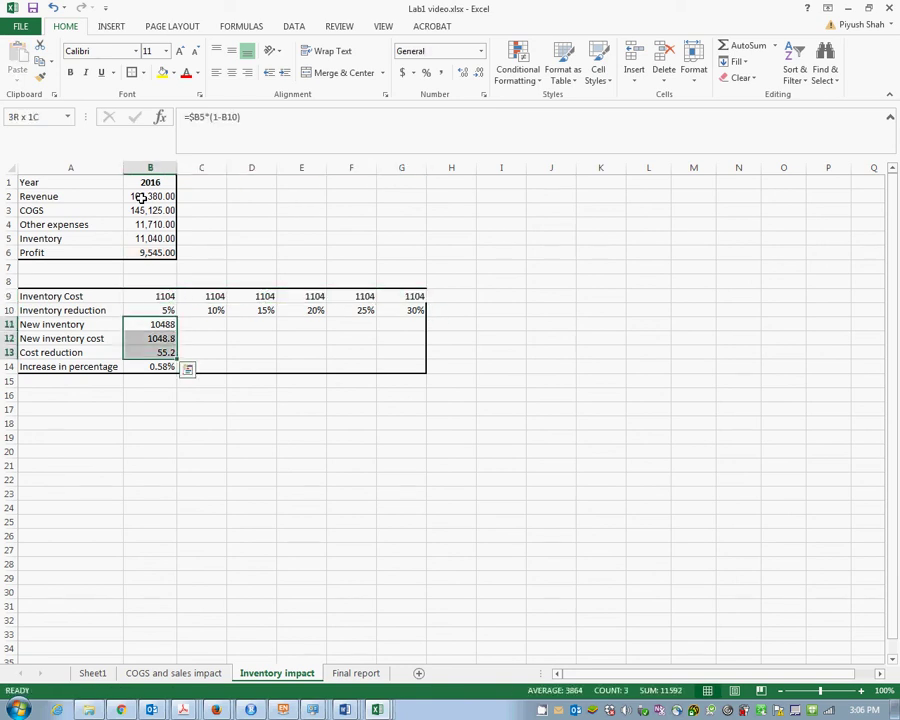
key("shift+Down")
key("ctrl+c")
key("Right")
key("shift+Right")
key("shift+Right")
key("shift+Right")
key("shift+Right")
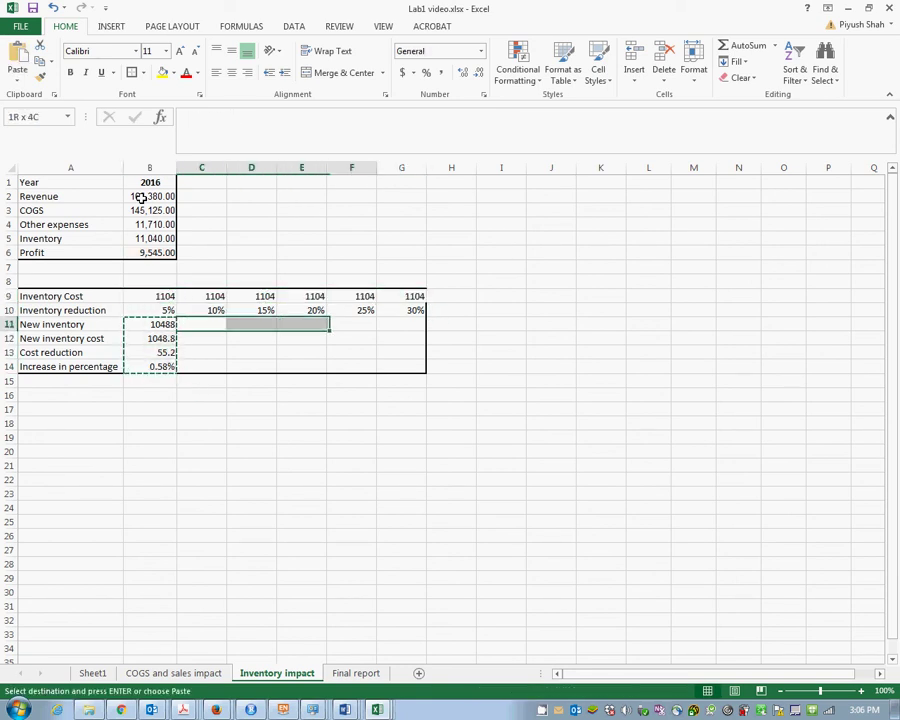
key("Return")
key("Down")
key("Down")
key("Down")
key("Down")
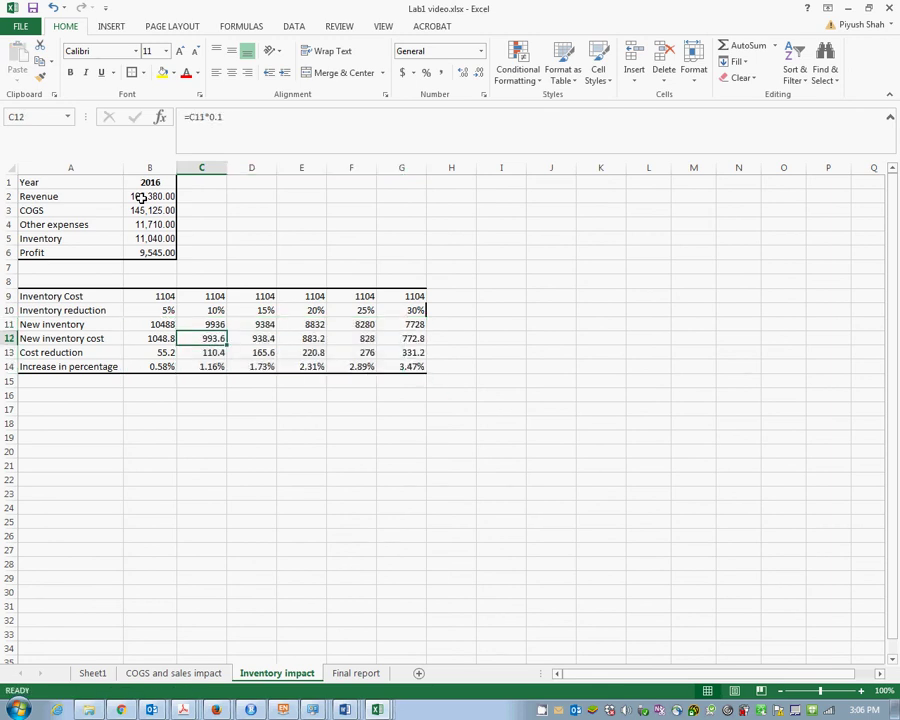